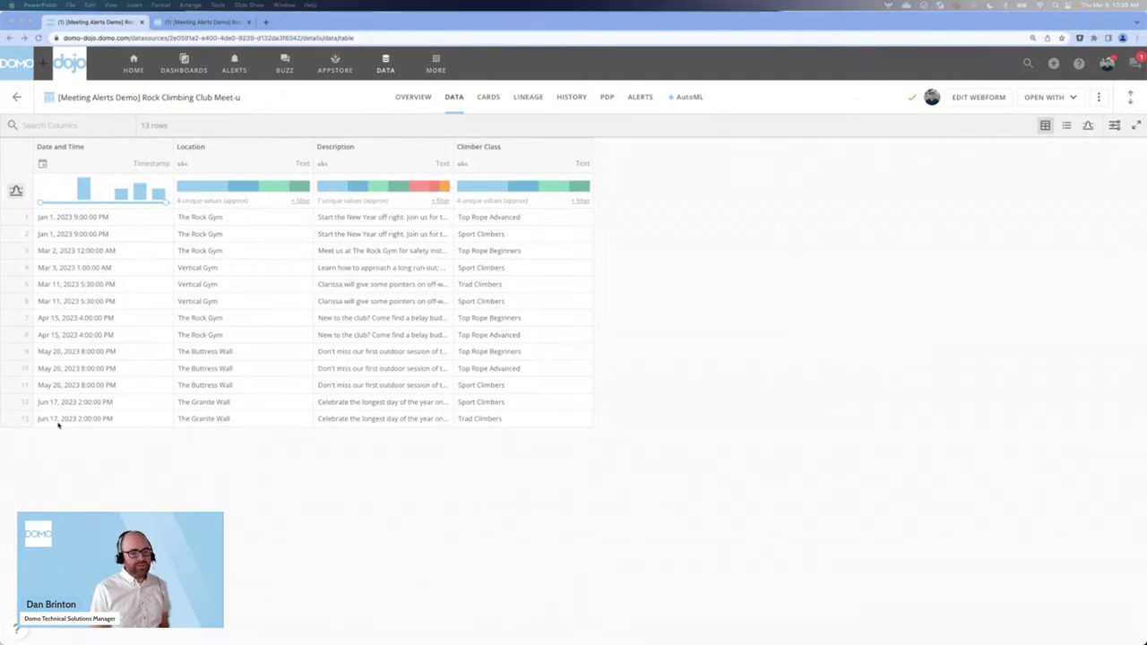
Step: Open the Rock Climbing Club dataset in a new Magic ETL dataflow via Open With
left_click(858, 325)
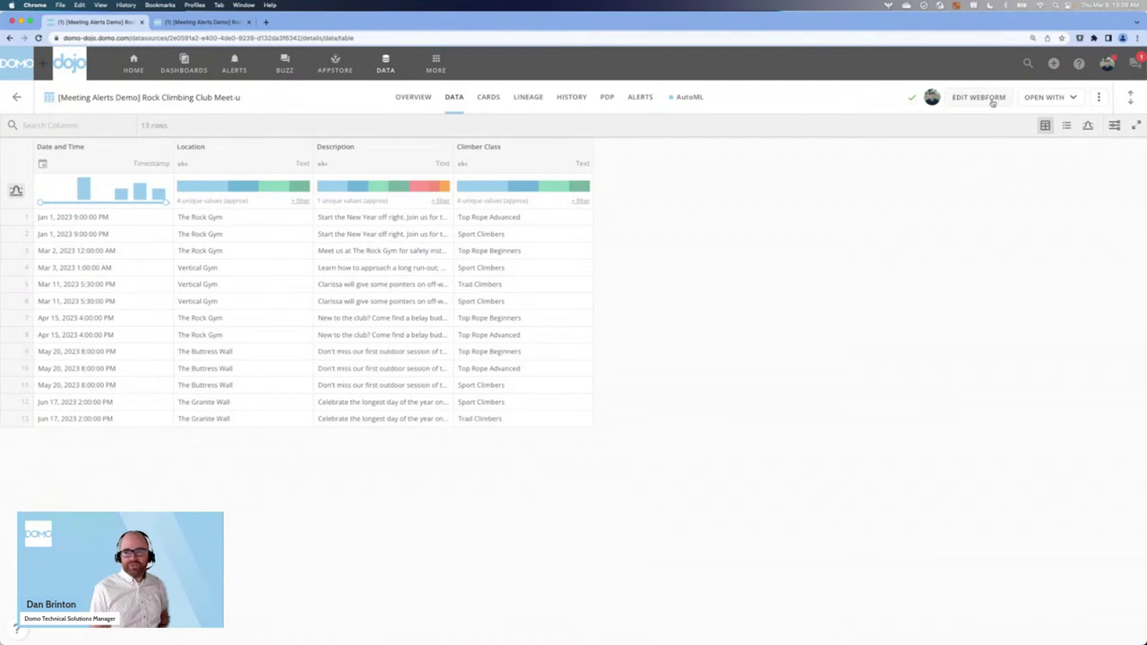
left_click(1066, 99)
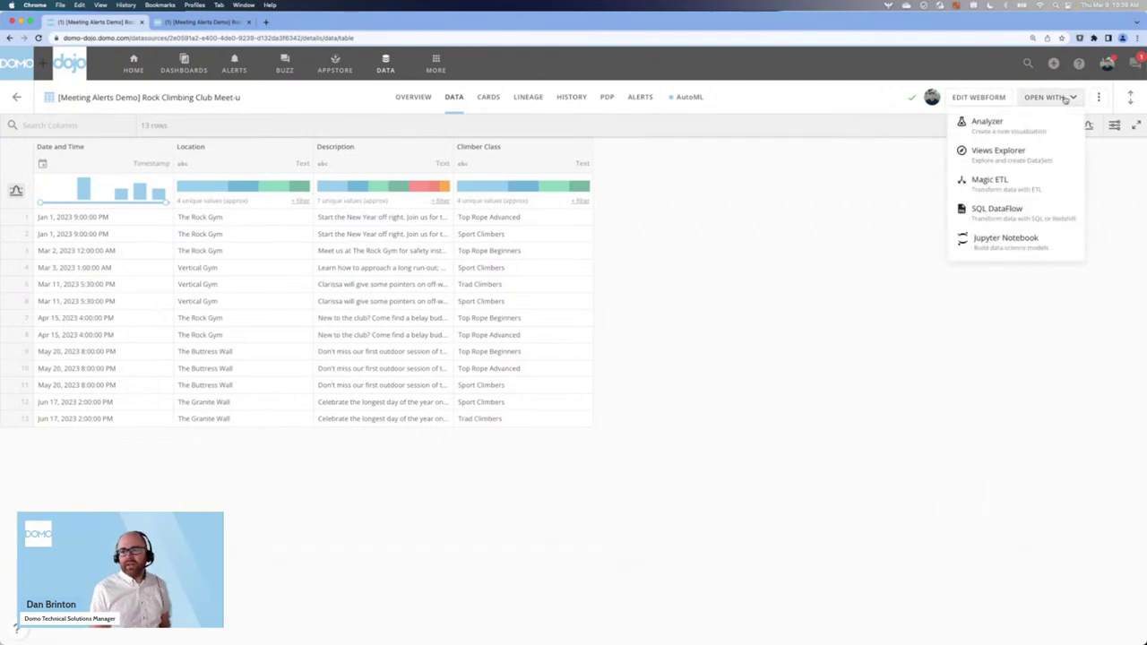
left_click(1001, 186)
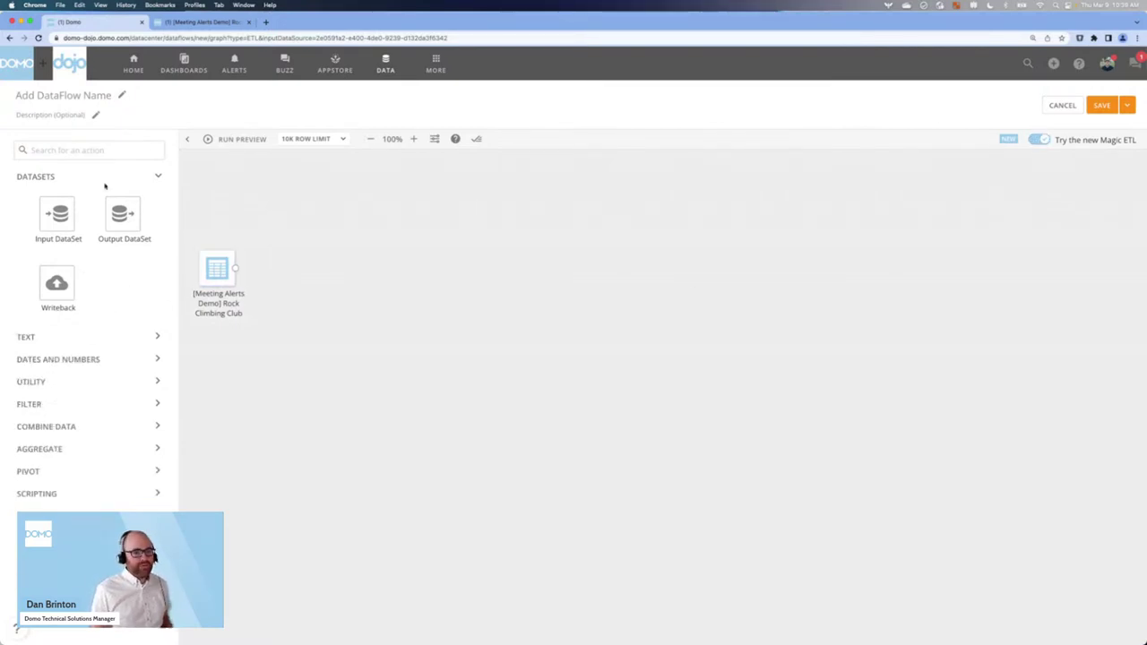
Step: Add an Add Formula step to the canvas, fed by the Rock Climbing Club input
left_click(88, 148)
type("add form")
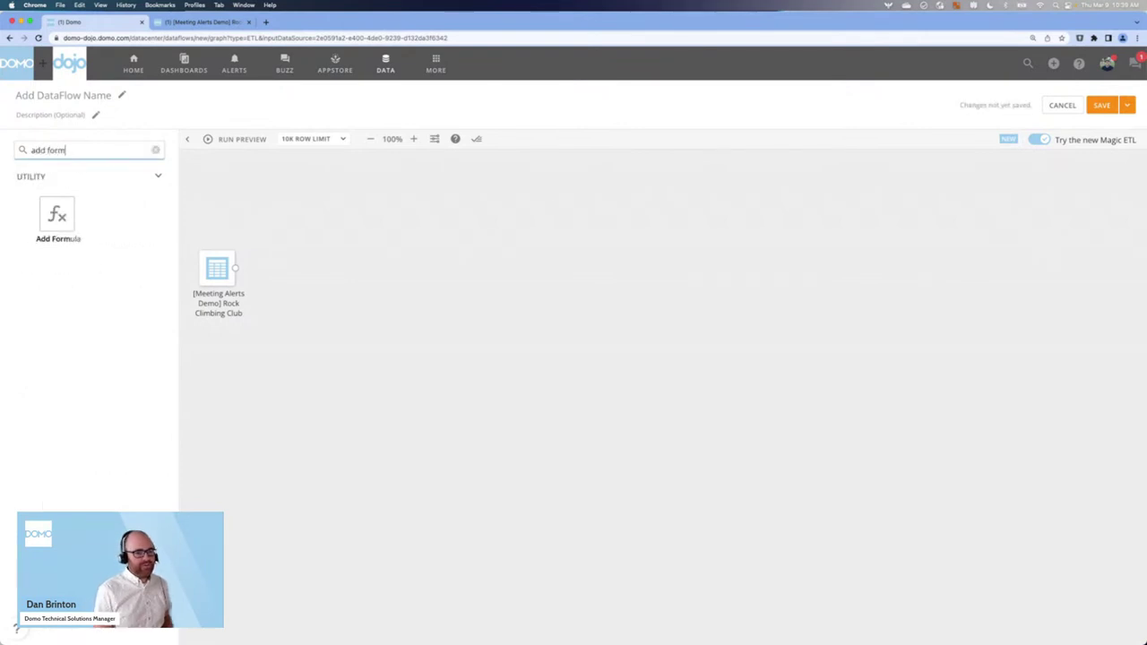
left_click_drag(63, 217, 335, 268)
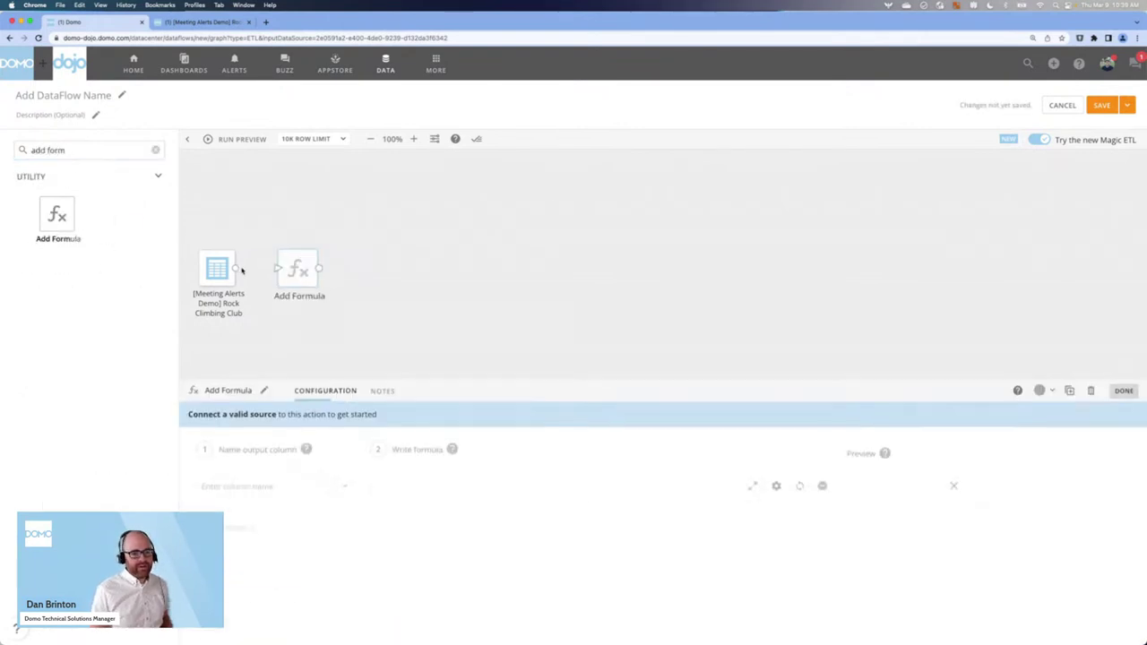
left_click_drag(238, 270, 282, 269)
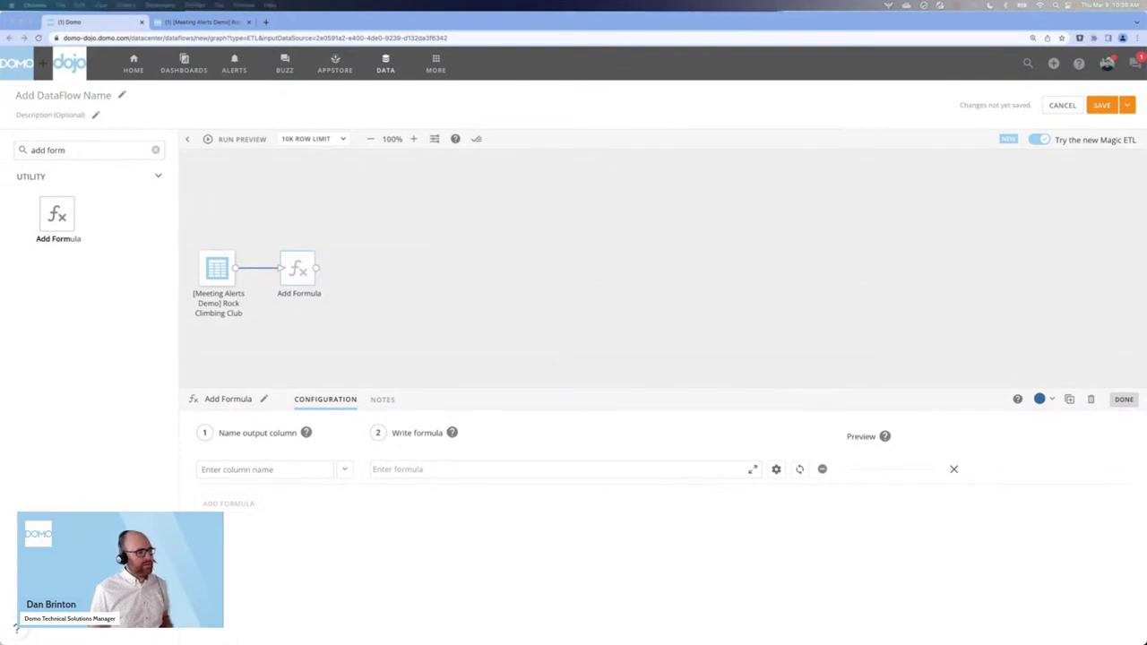
left_click(265, 468)
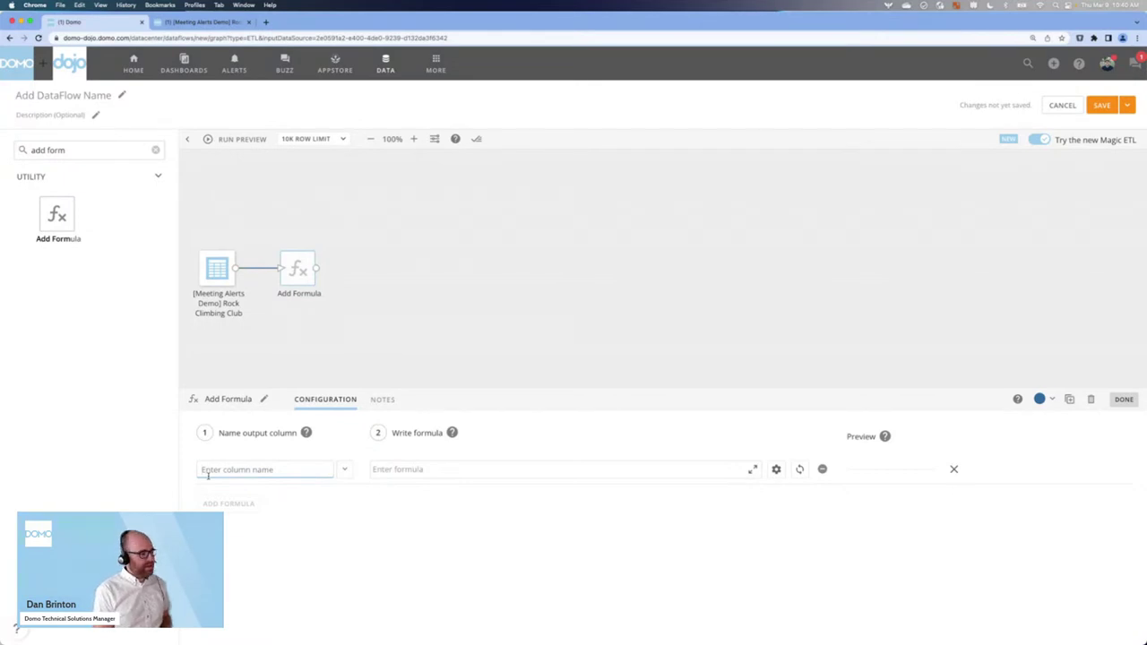
Step: Name the column 'Date and Time (MT)' and start CONVERT_TZ with the Date and Time column
type("Date ")
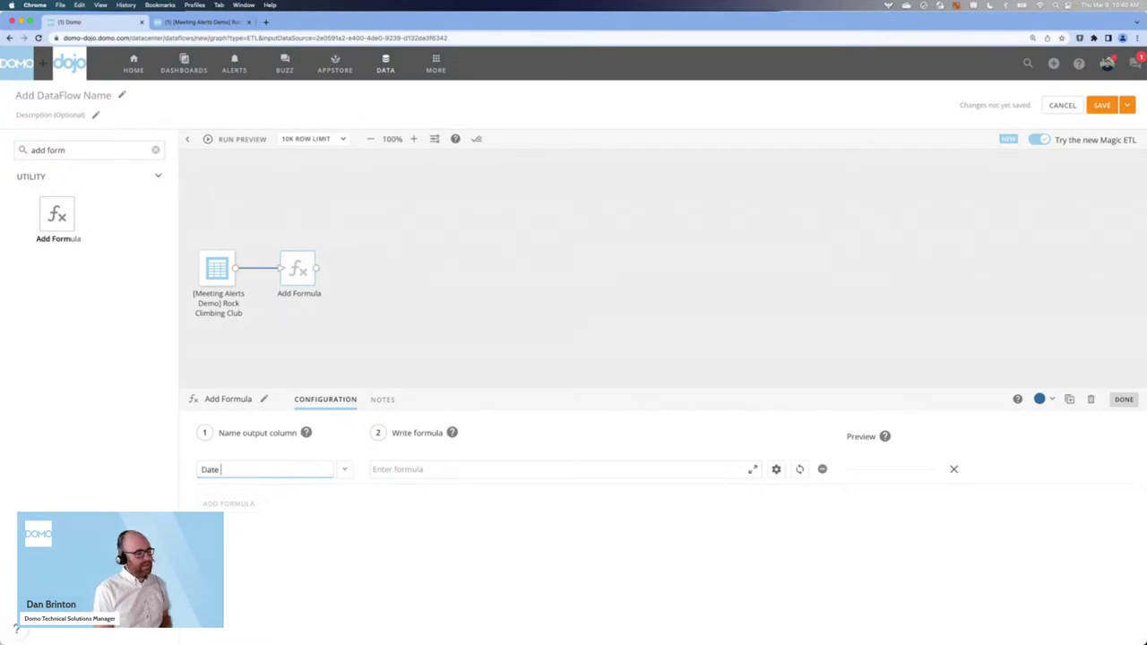
type("and Time (MT")
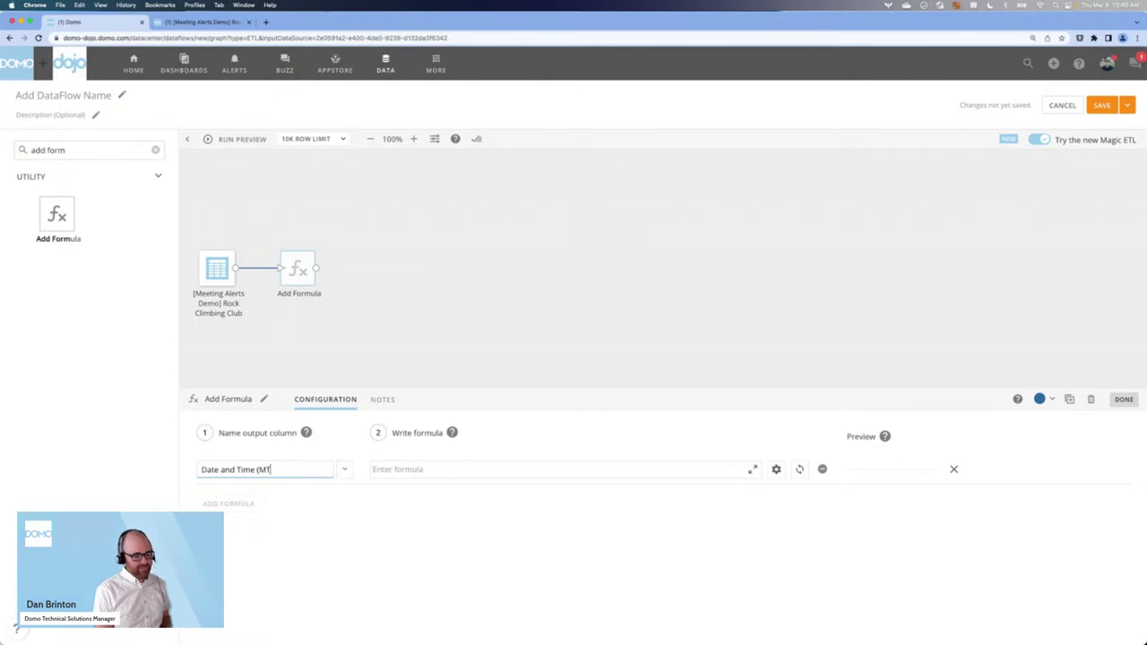
type(")")
left_click(478, 469)
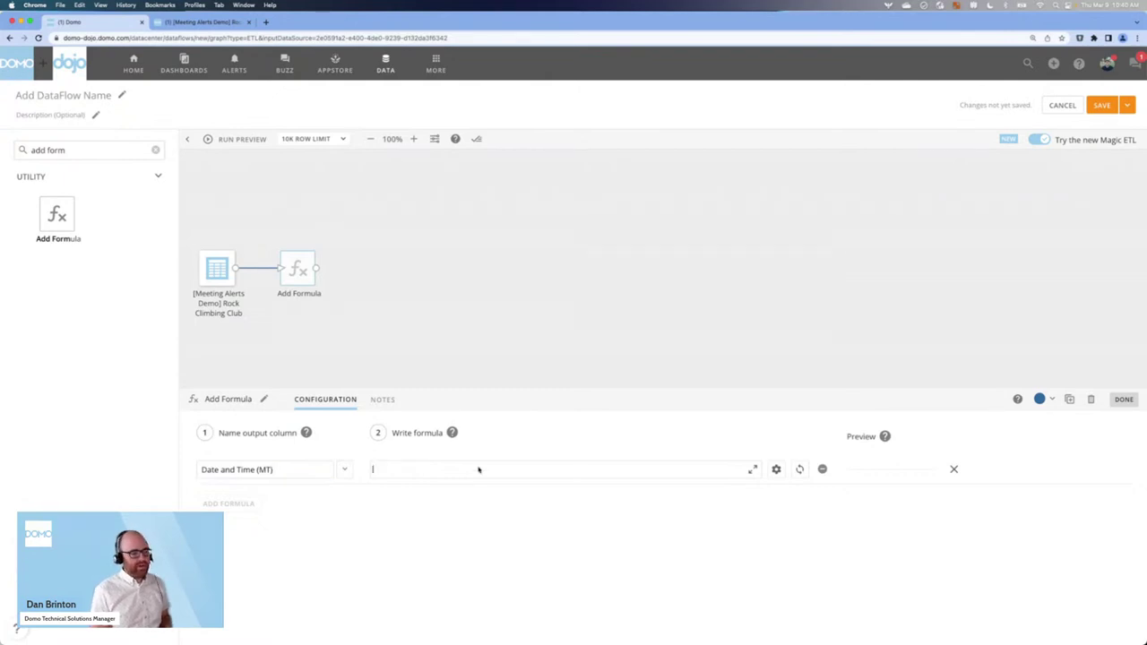
type("conver")
key("Return")
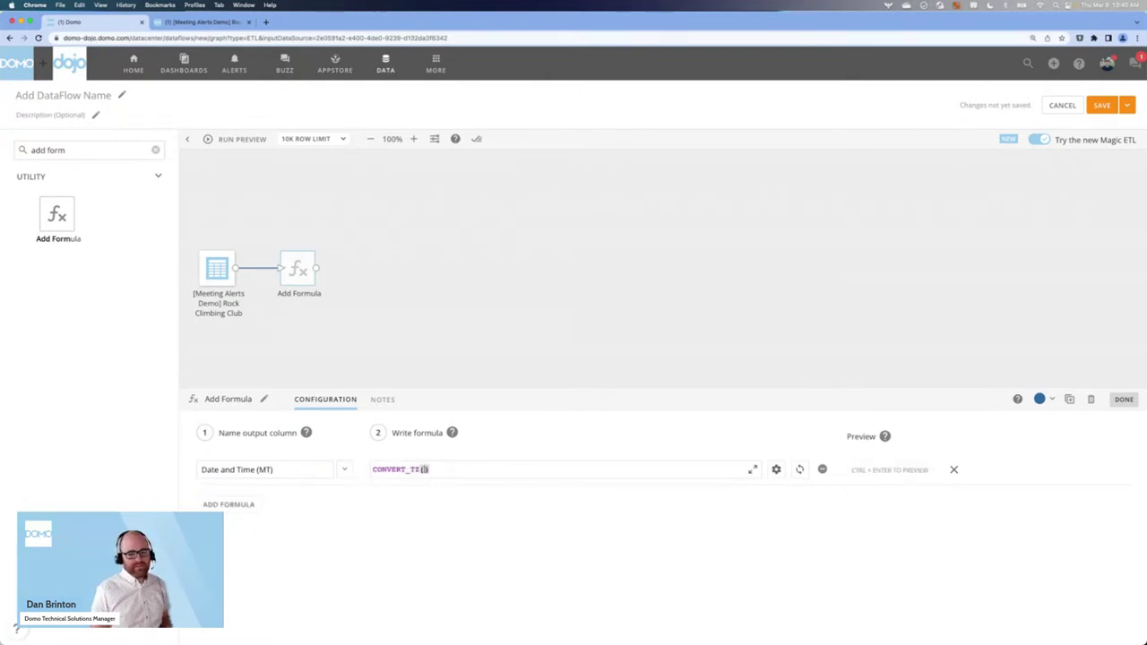
type("dat")
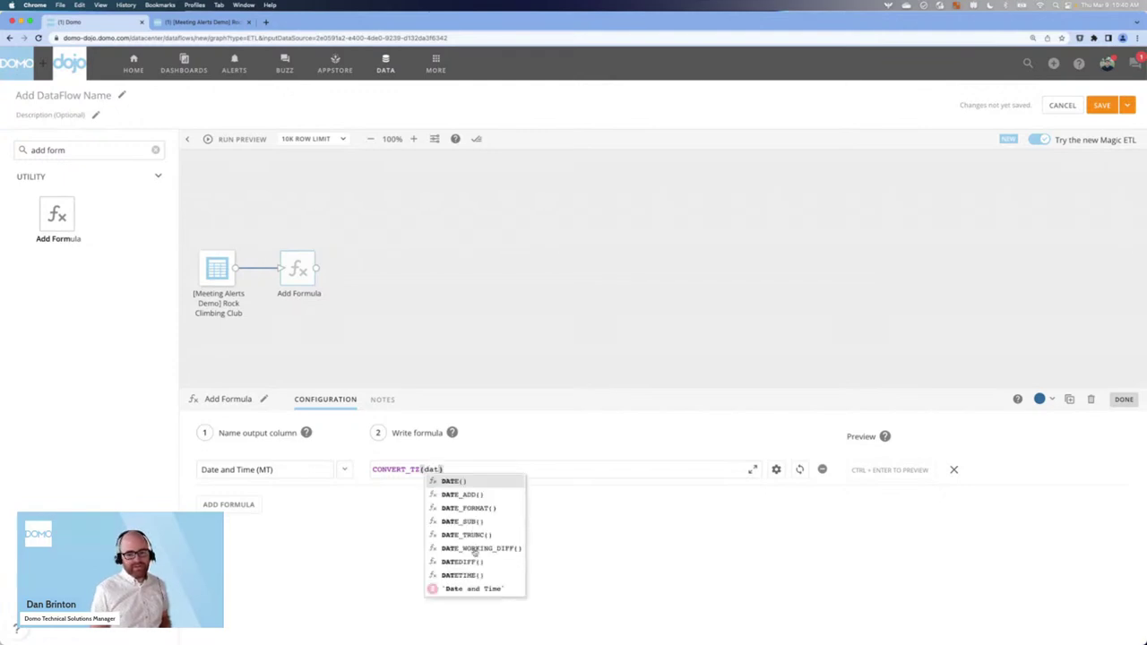
left_click(485, 588)
Step: Complete the formula with 'UTC' and 'America/Denver' time zones and add a second formula row
left_click(495, 469)
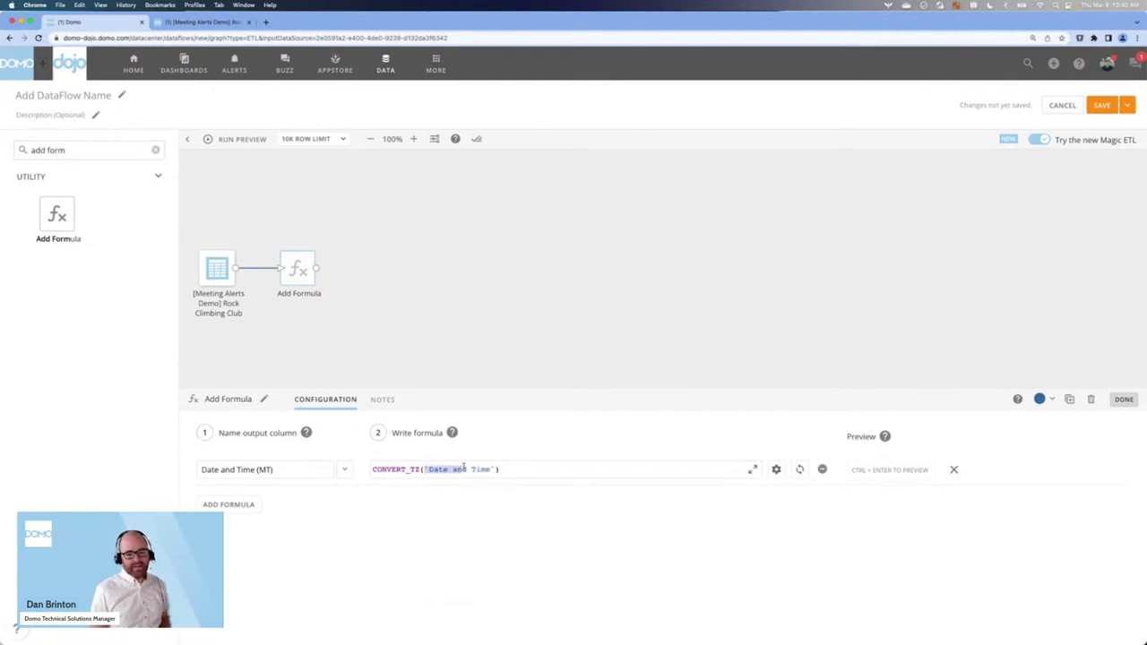
type(", '")
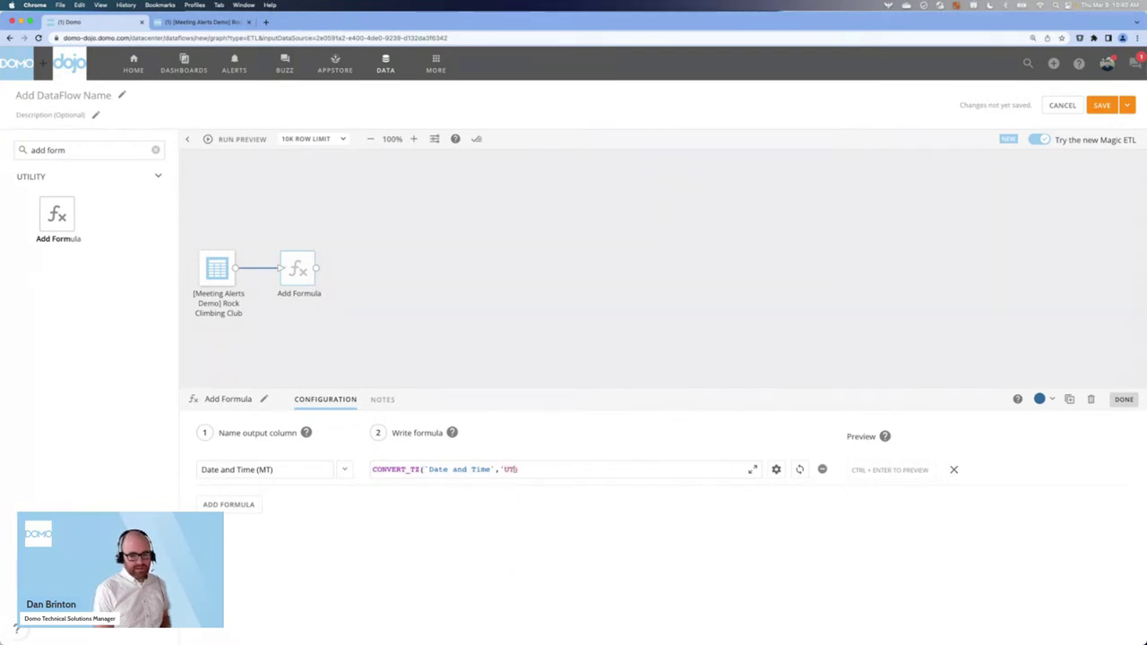
type("UTC")
key("Right")
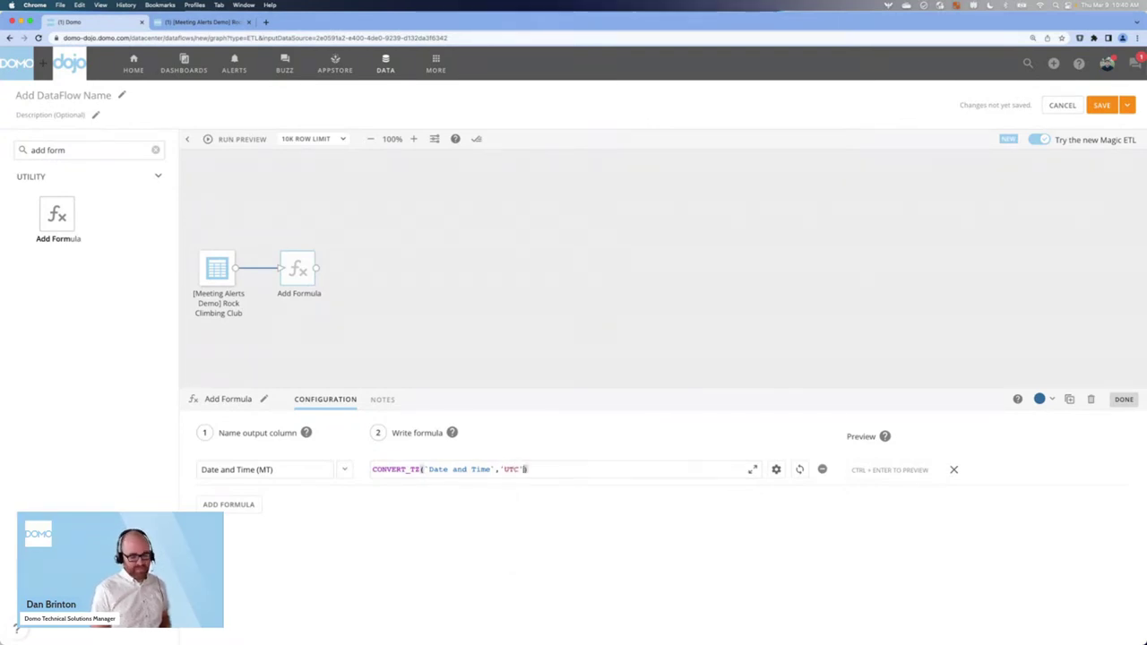
left_click_drag(498, 469, 522, 469)
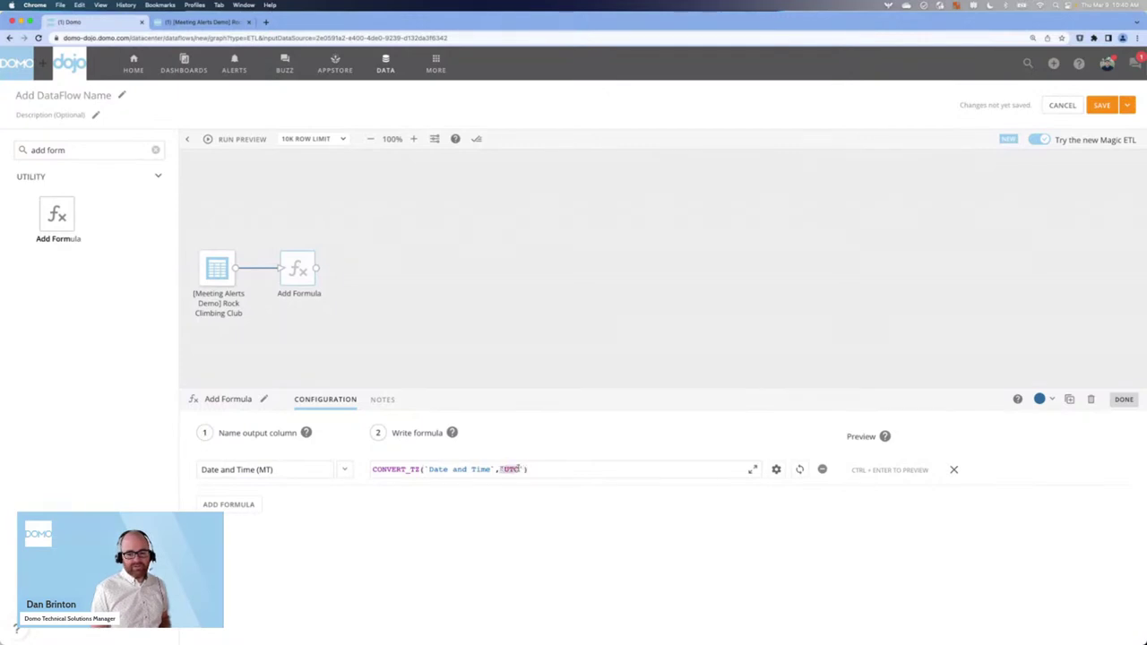
key("Right")
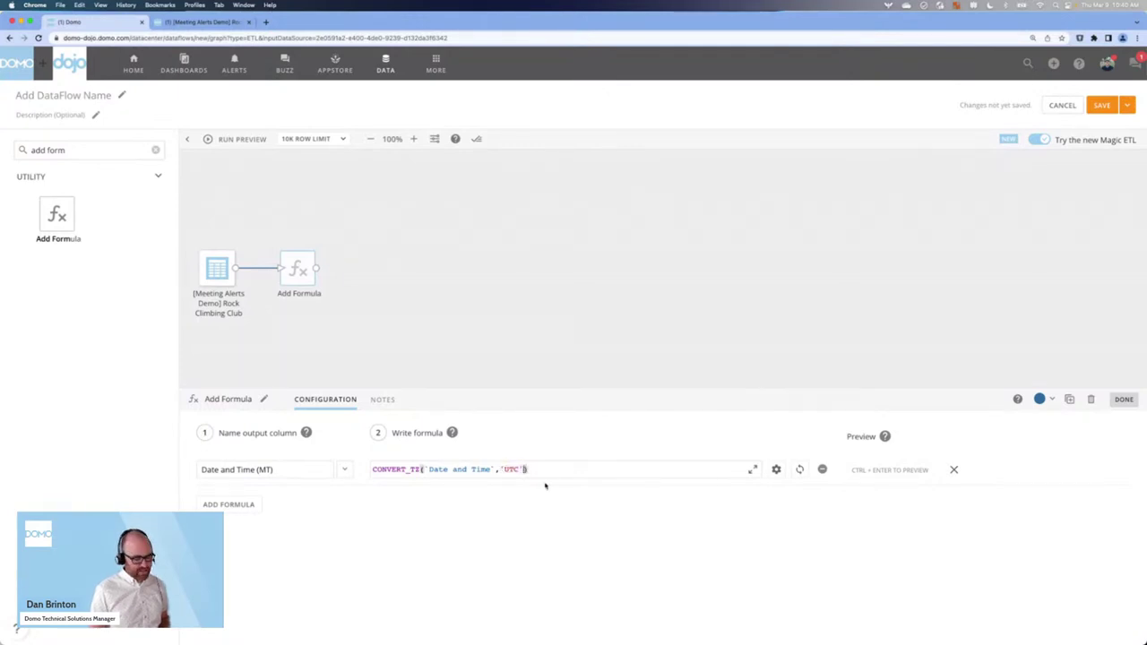
type(",'")
type("America/")
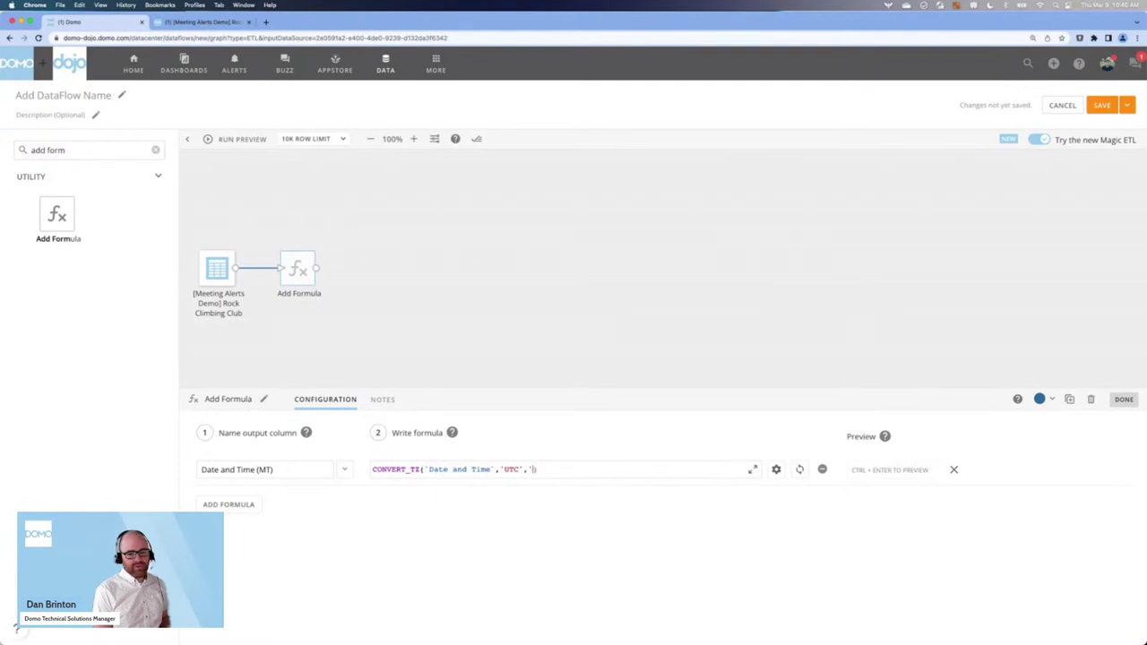
type("Denver")
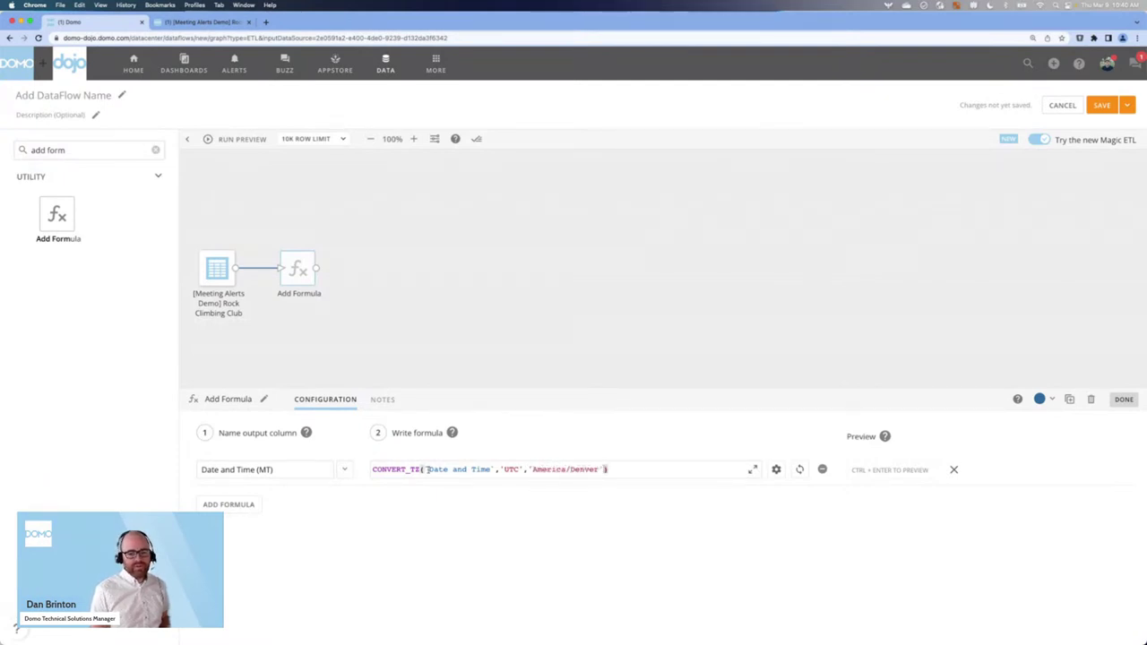
left_click_drag(428, 469, 603, 469)
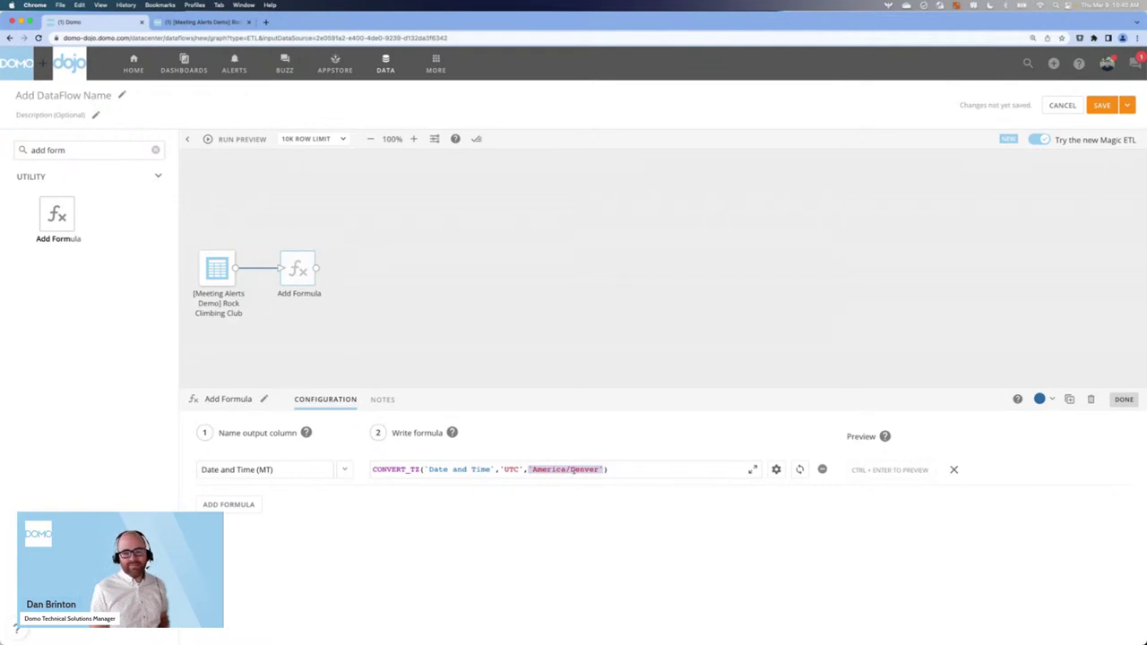
left_click(644, 475)
left_click(230, 504)
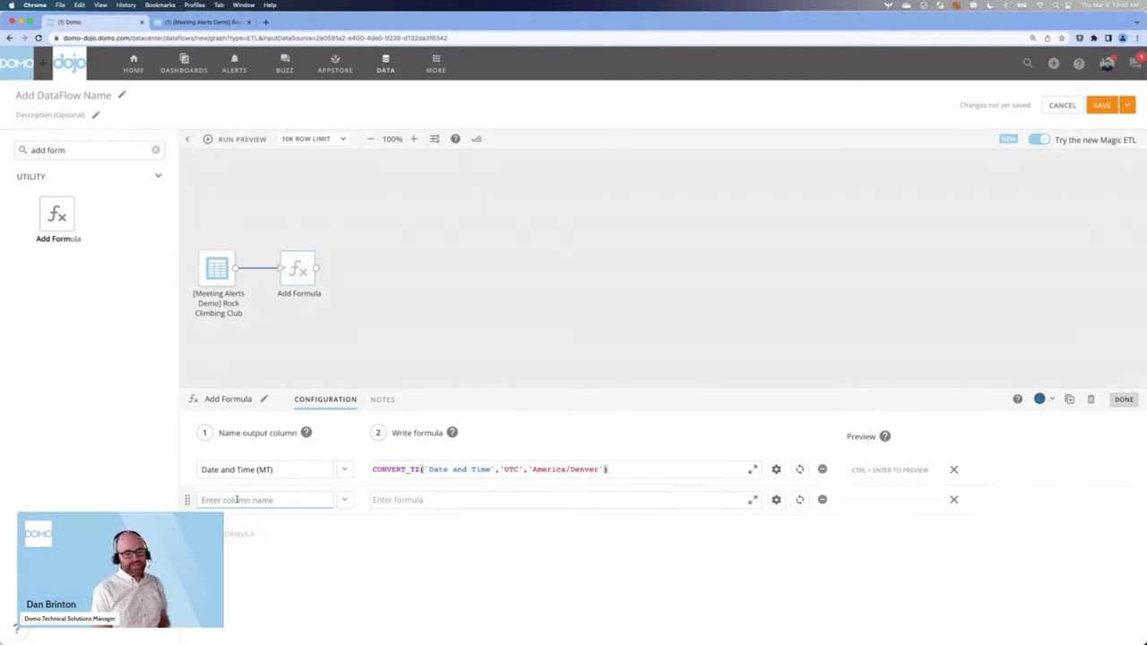
Step: Name the second column 'Hours Until Start' and insert the EPOCH_MILLIS function
type("Hour")
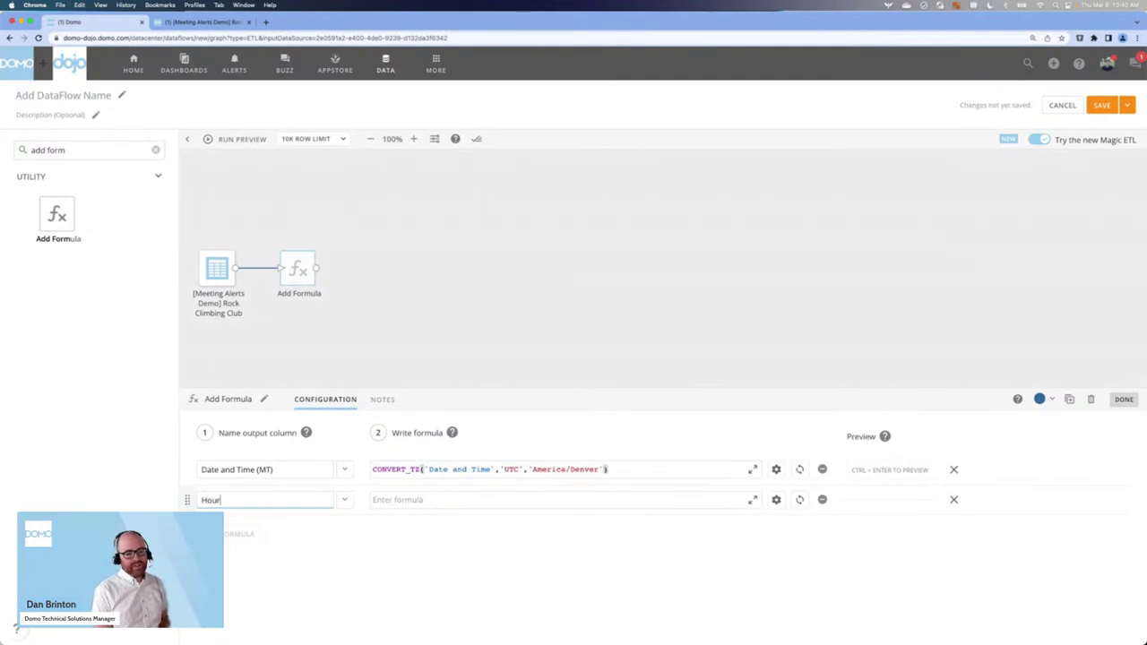
type("s Until Start")
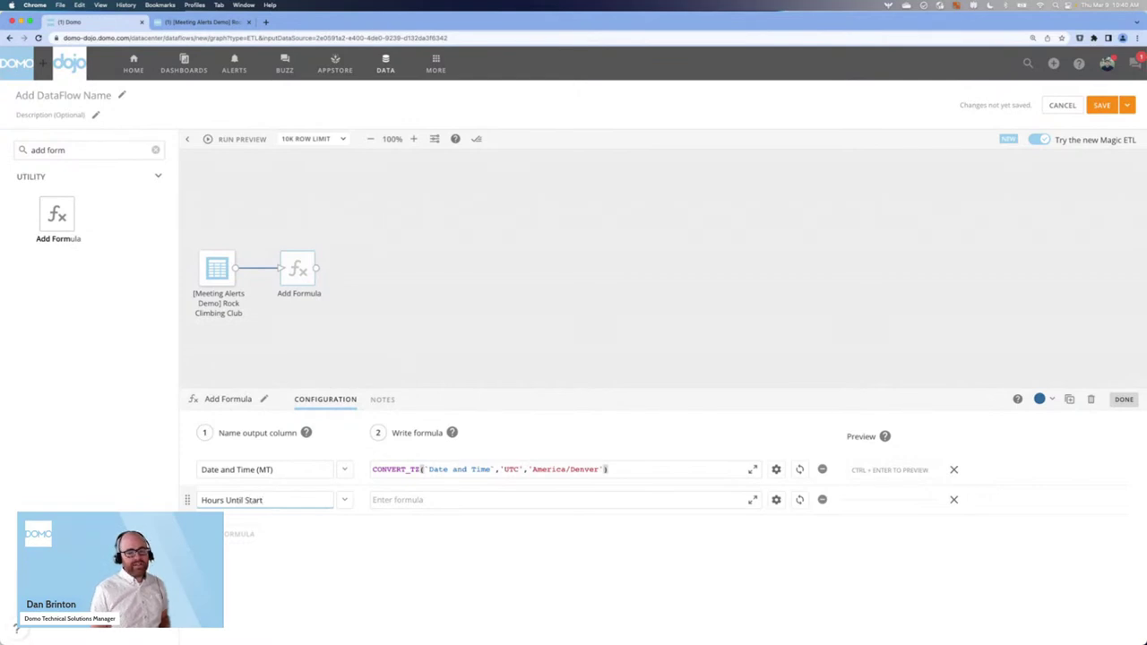
left_click(418, 503)
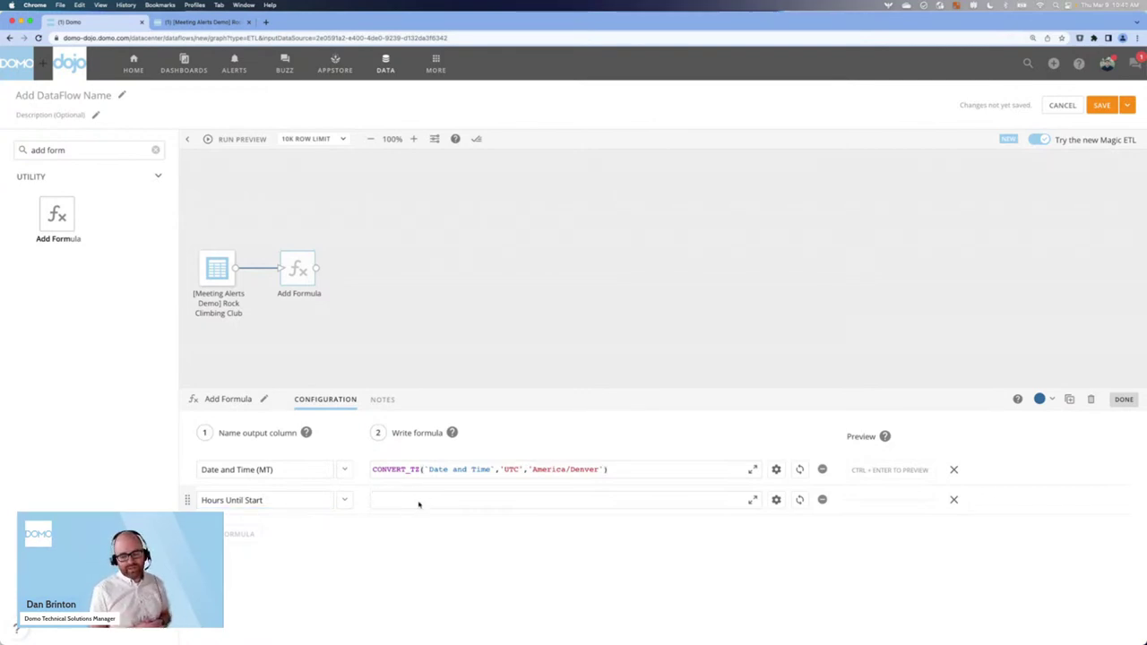
left_click(419, 505)
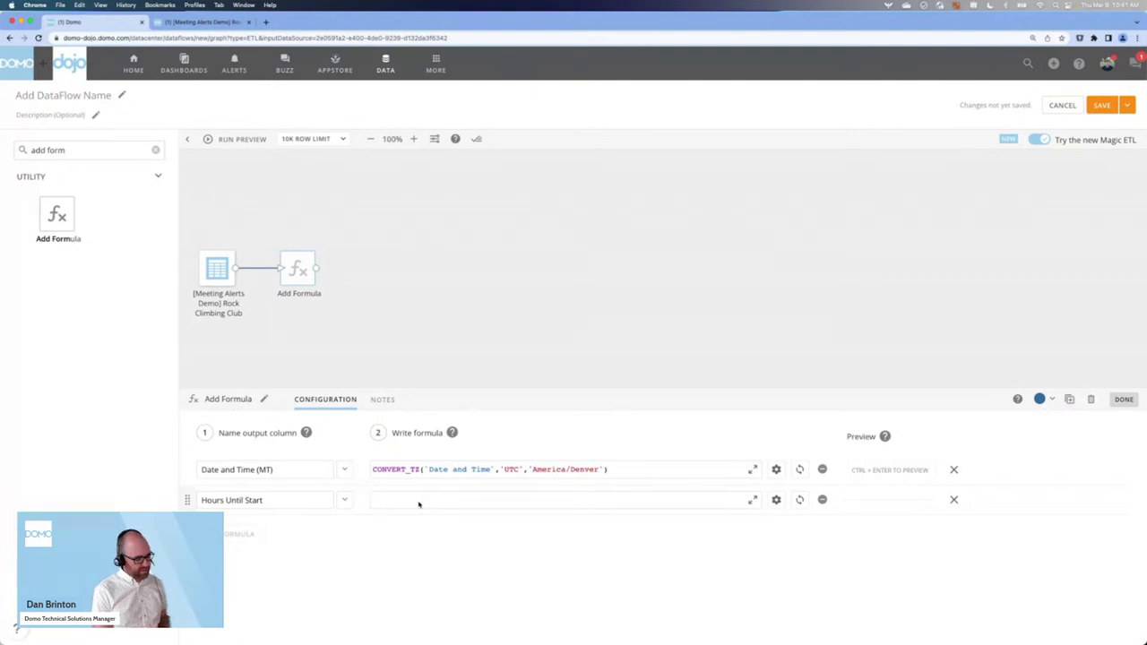
type("epi")
key("BackSpace")
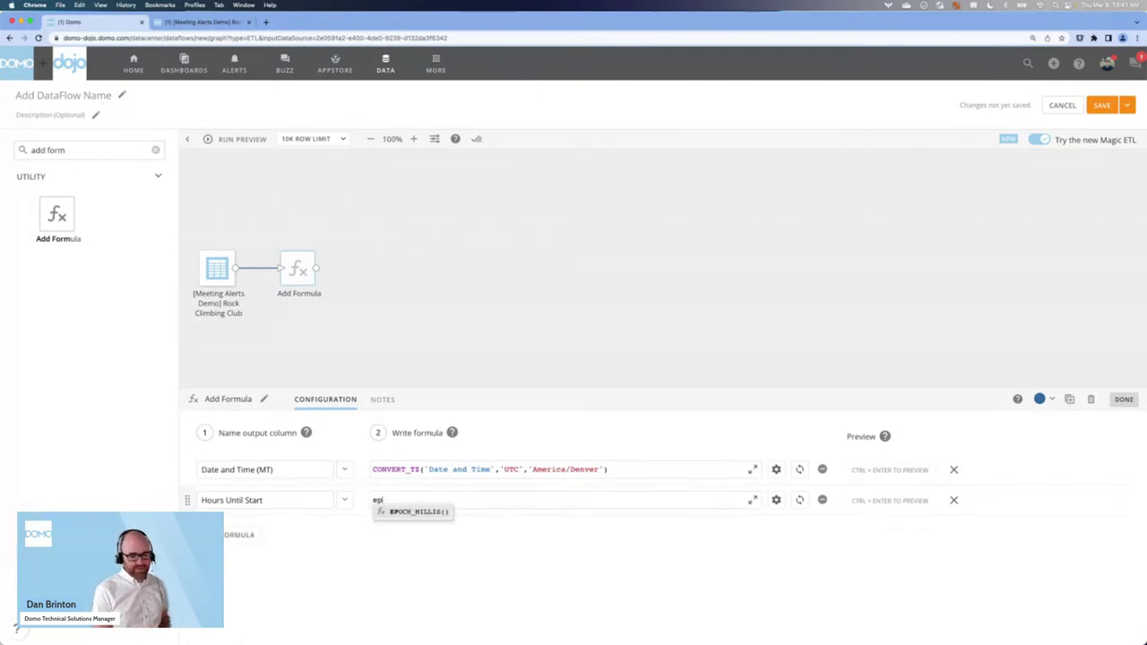
type("o")
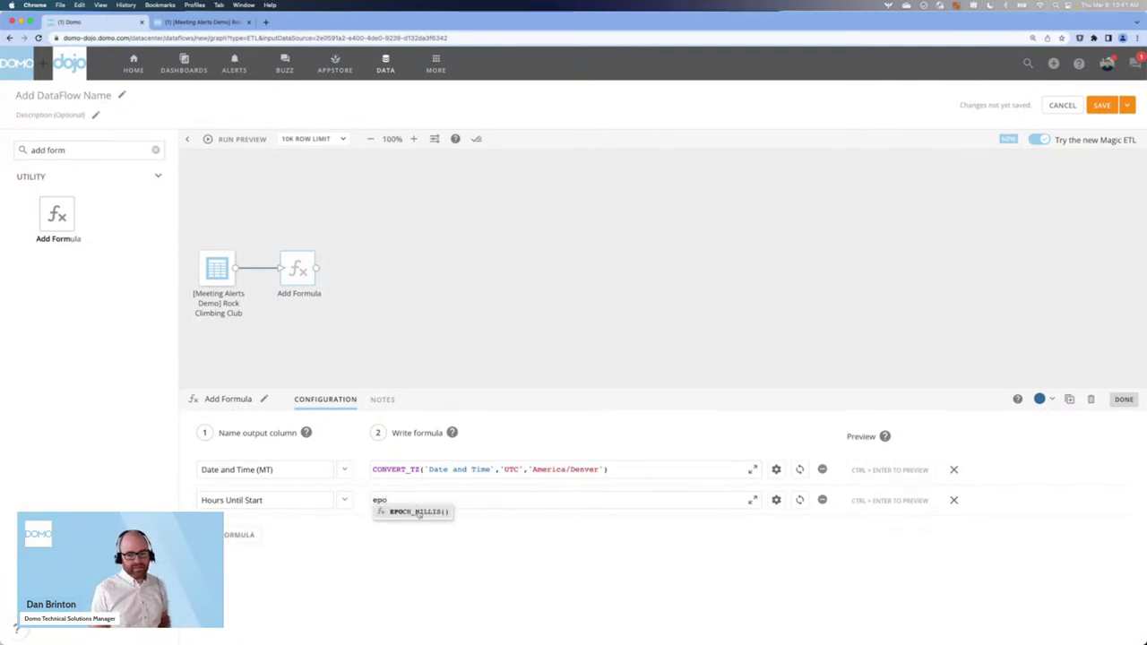
left_click(421, 514)
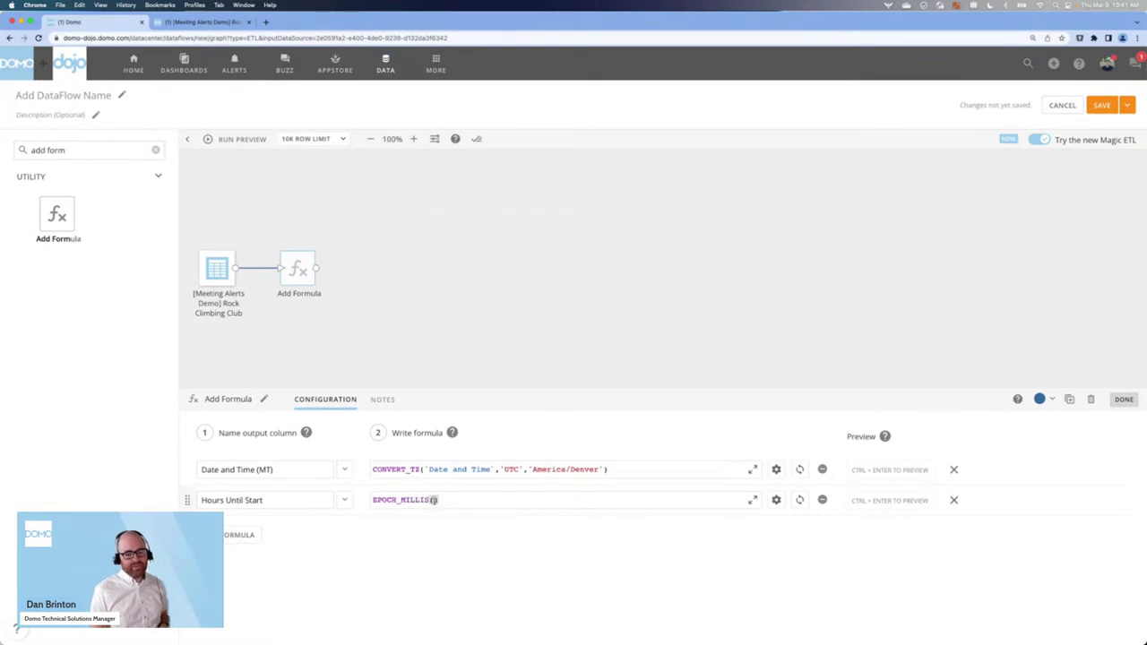
Step: Pass the Date and Time column into EPOCH_MILLIS and review the resulting expression
type("date")
key("Up")
key("Return")
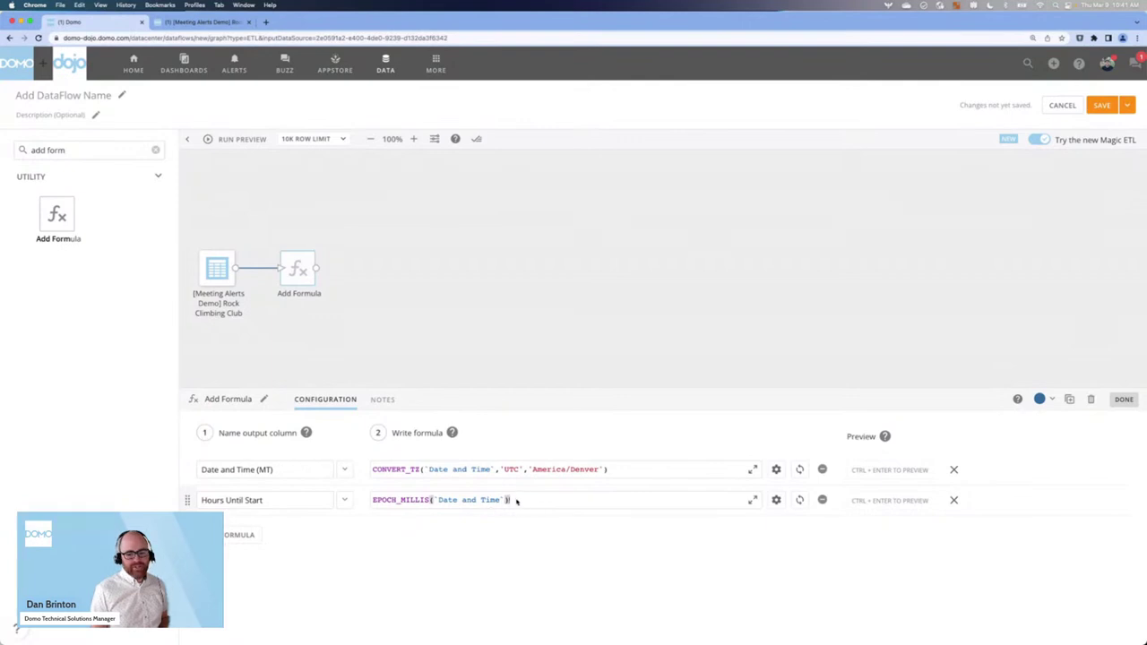
left_click_drag(510, 500, 372, 500)
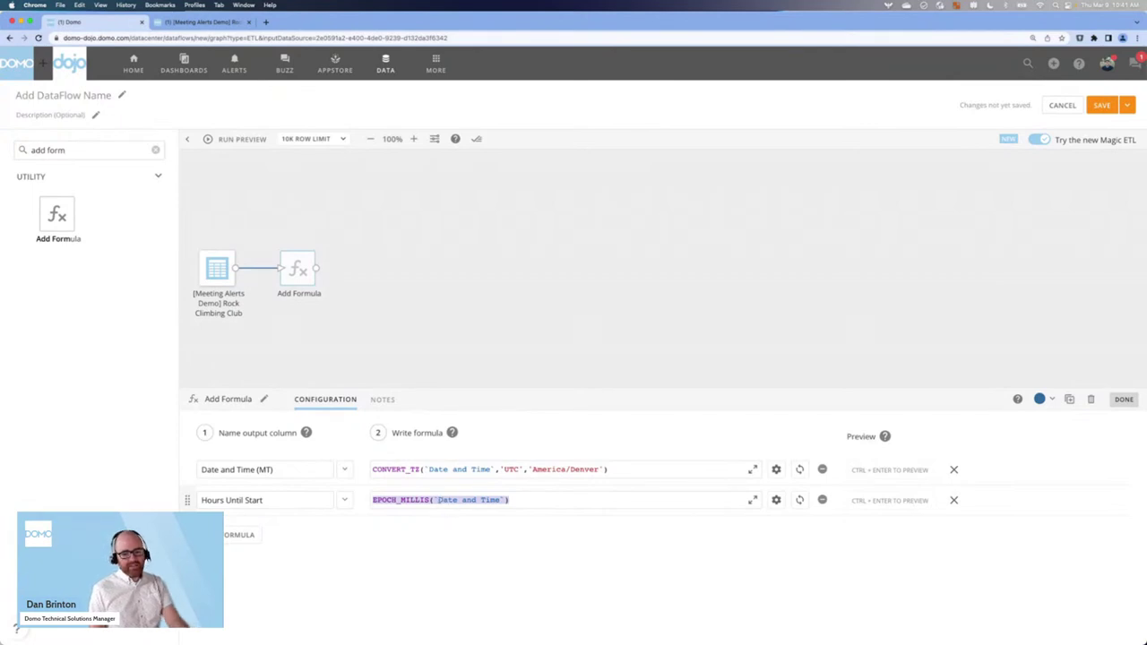
left_click_drag(435, 500, 507, 500)
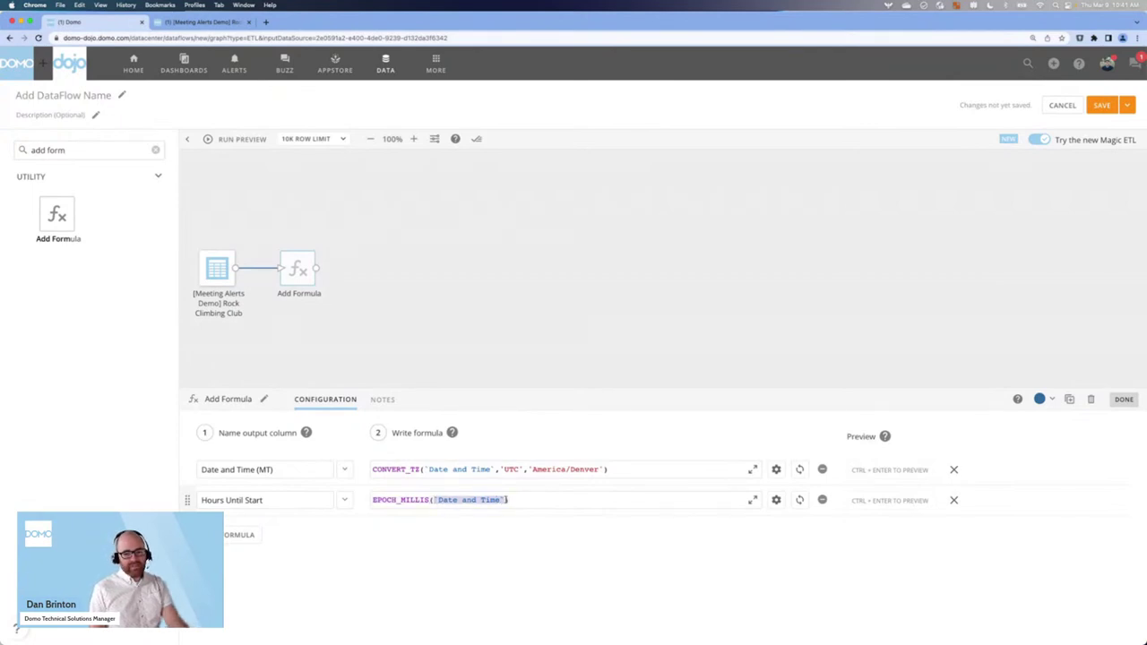
left_click(519, 503)
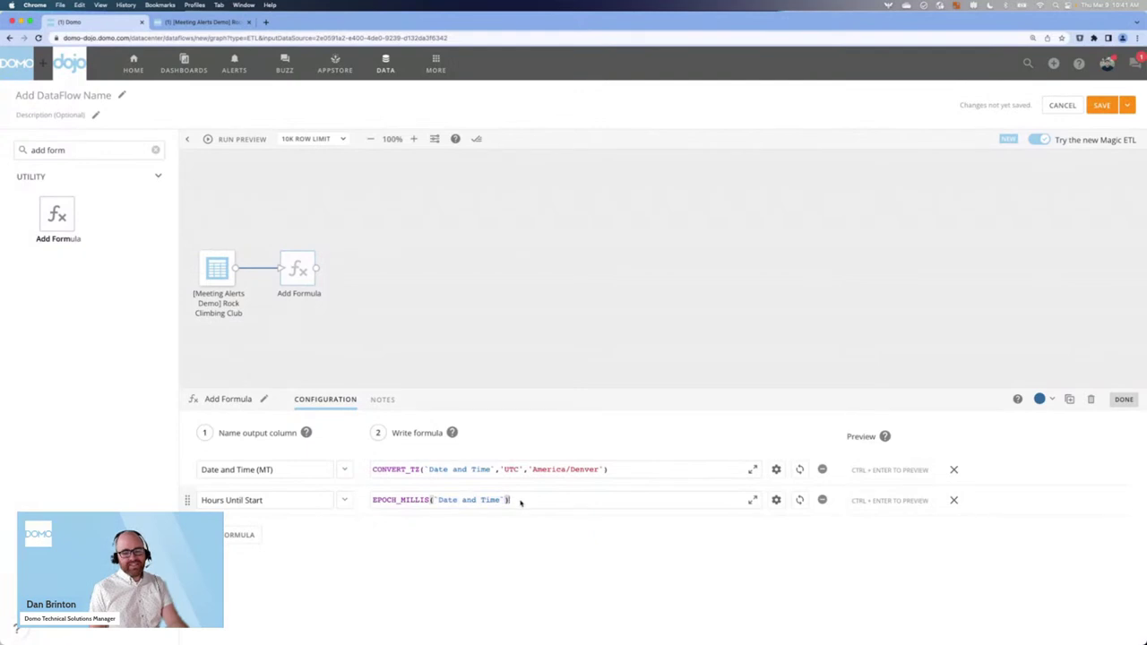
left_click_drag(520, 503, 369, 501)
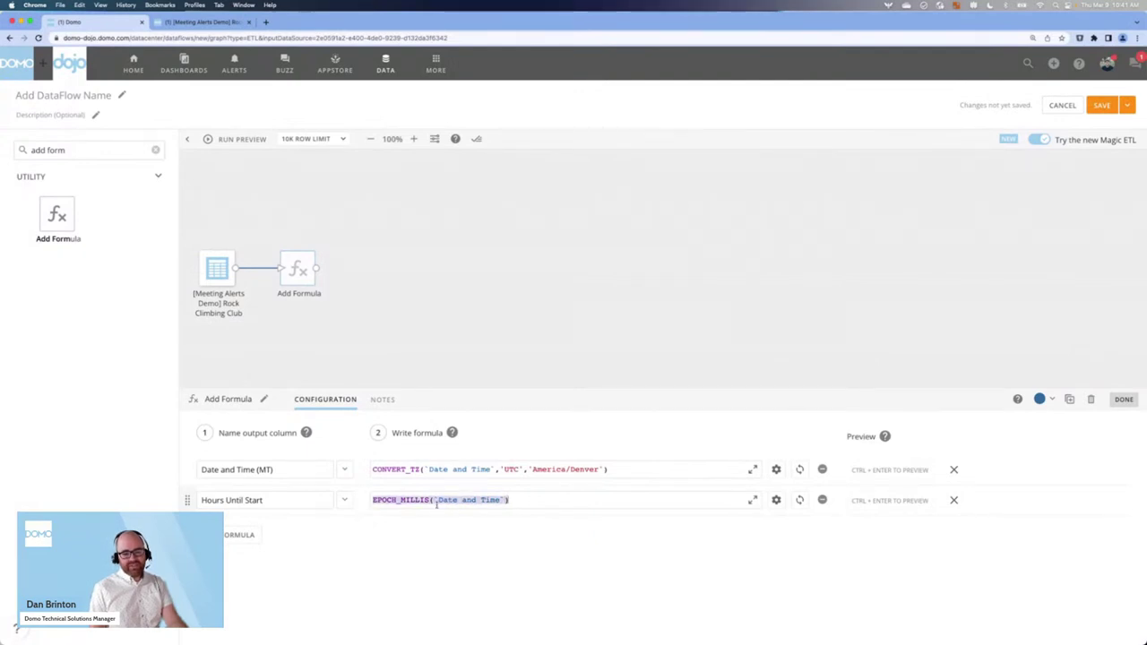
left_click(528, 505)
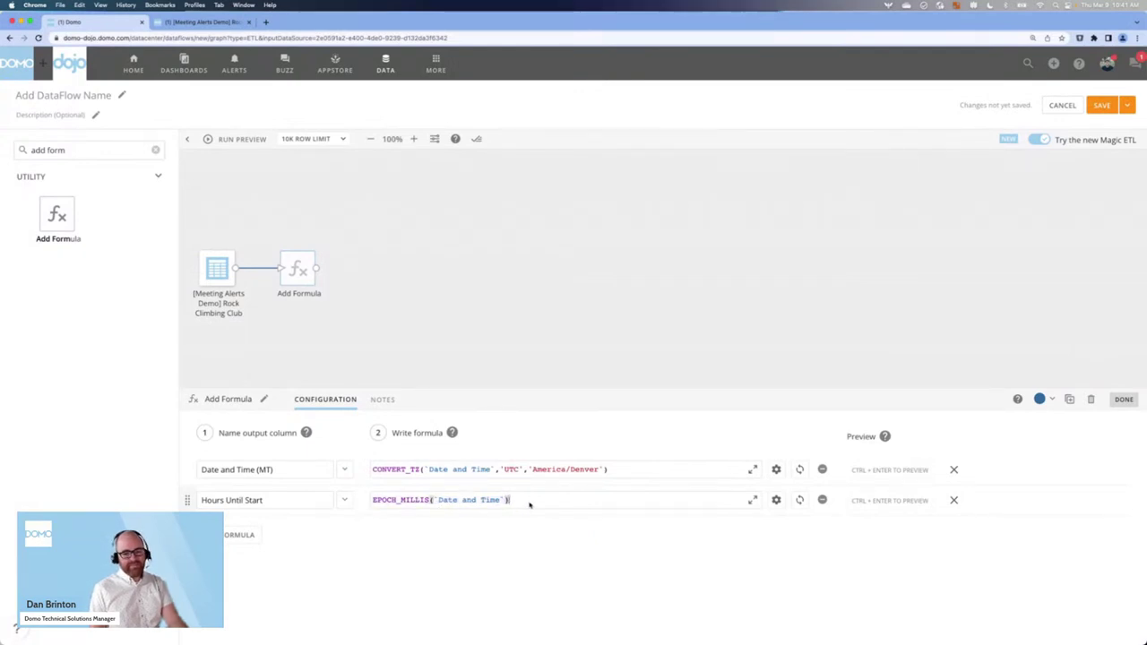
Step: Append a minus sign after EPOCH_MILLIS(`Date and Time`) in the Hours Until Start formula
type("-")
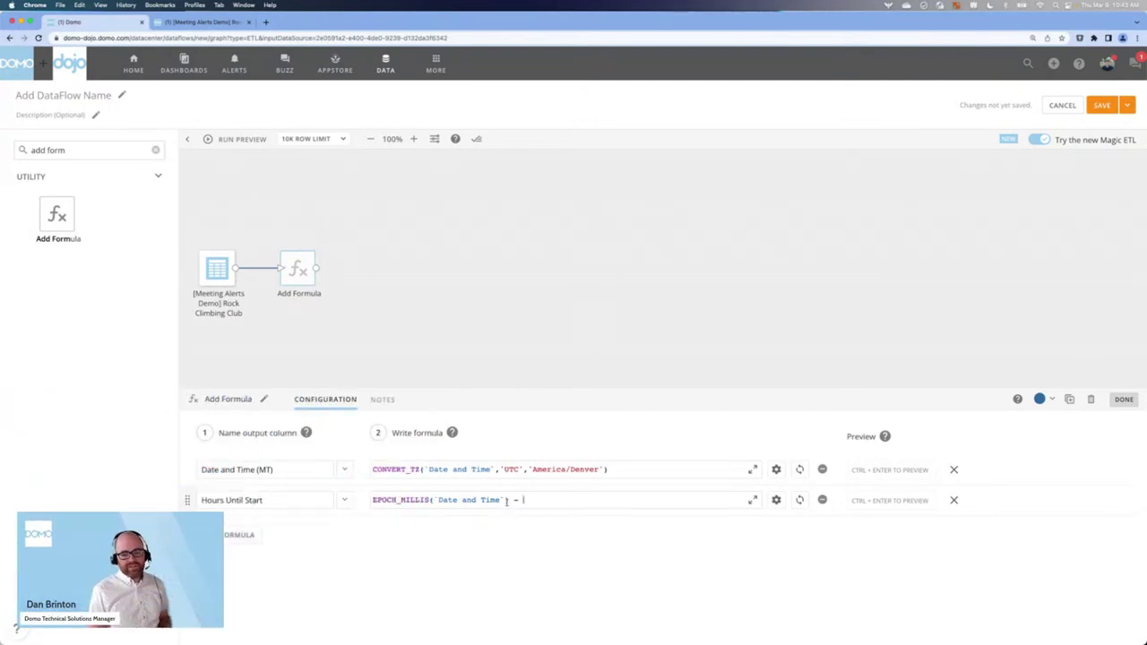
Step: Subtract EPOCH_MILLIS(CURRENT_TIMESTAMP()) from the Date and Time epoch value
left_click_drag(509, 500, 371, 500)
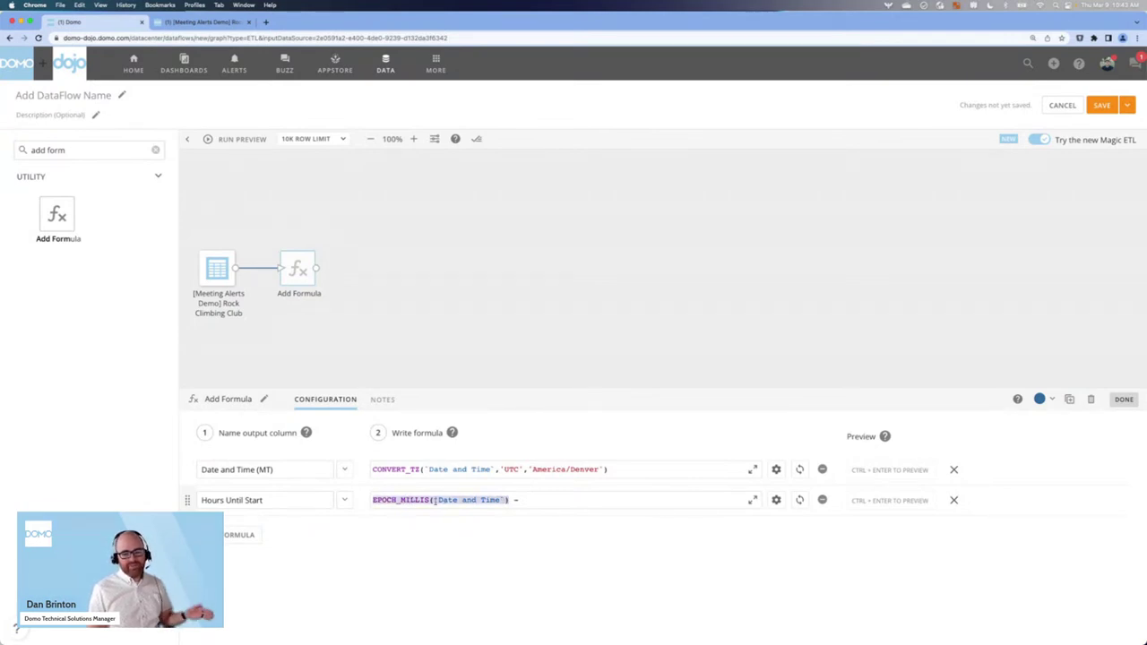
left_click(538, 502)
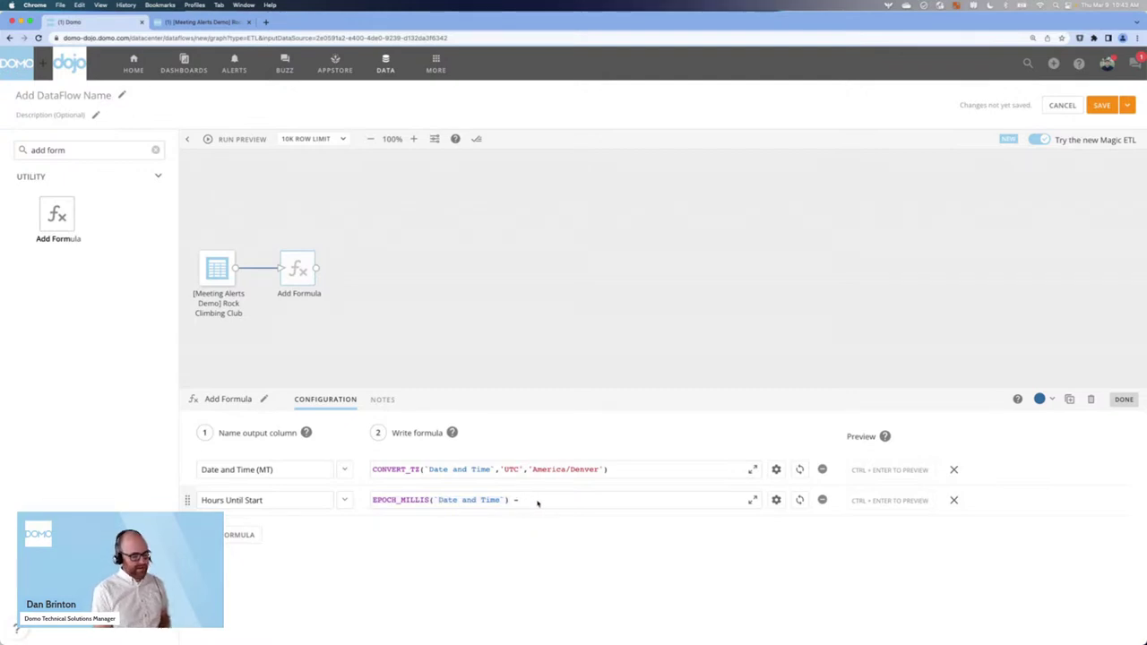
type("epu")
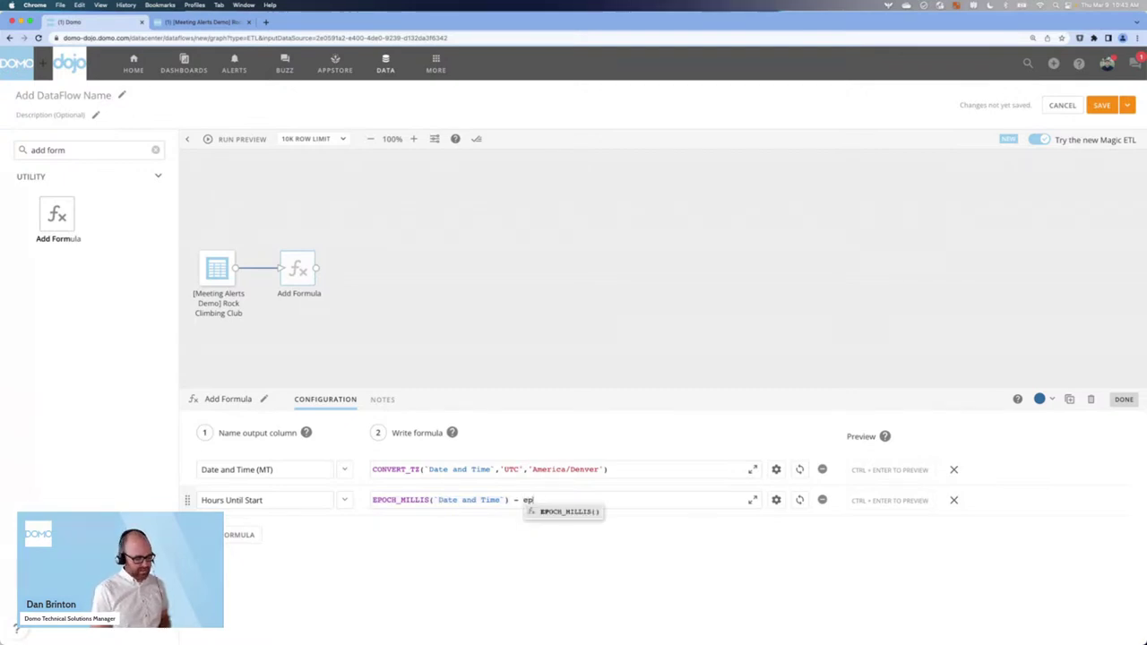
key("BackSpace")
type("oc")
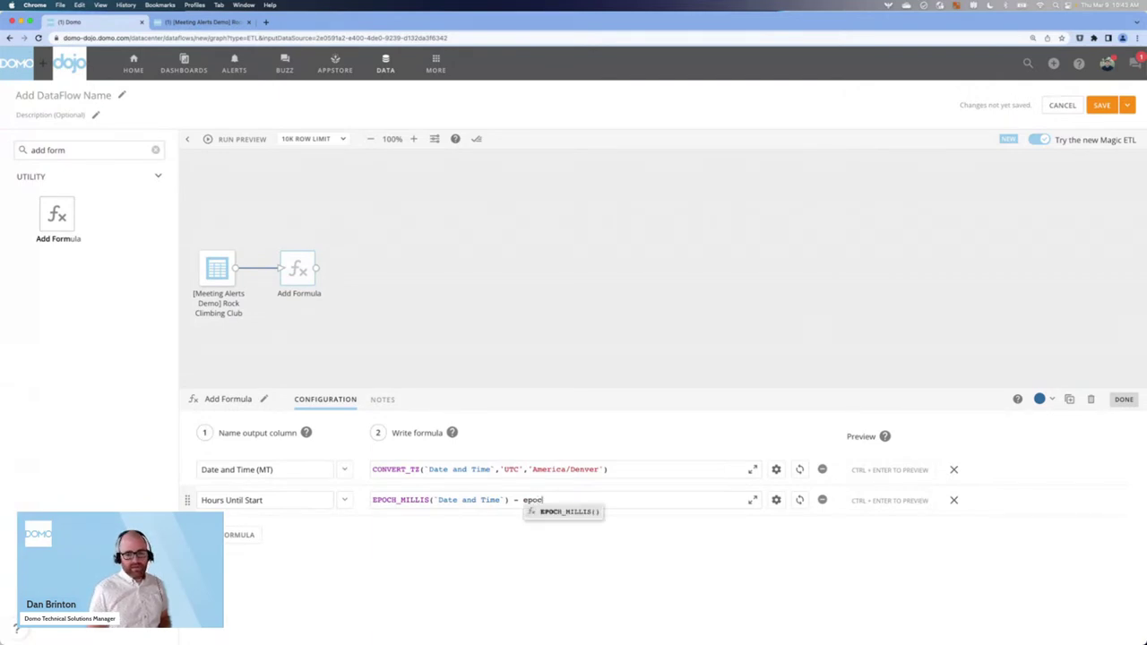
key("Return")
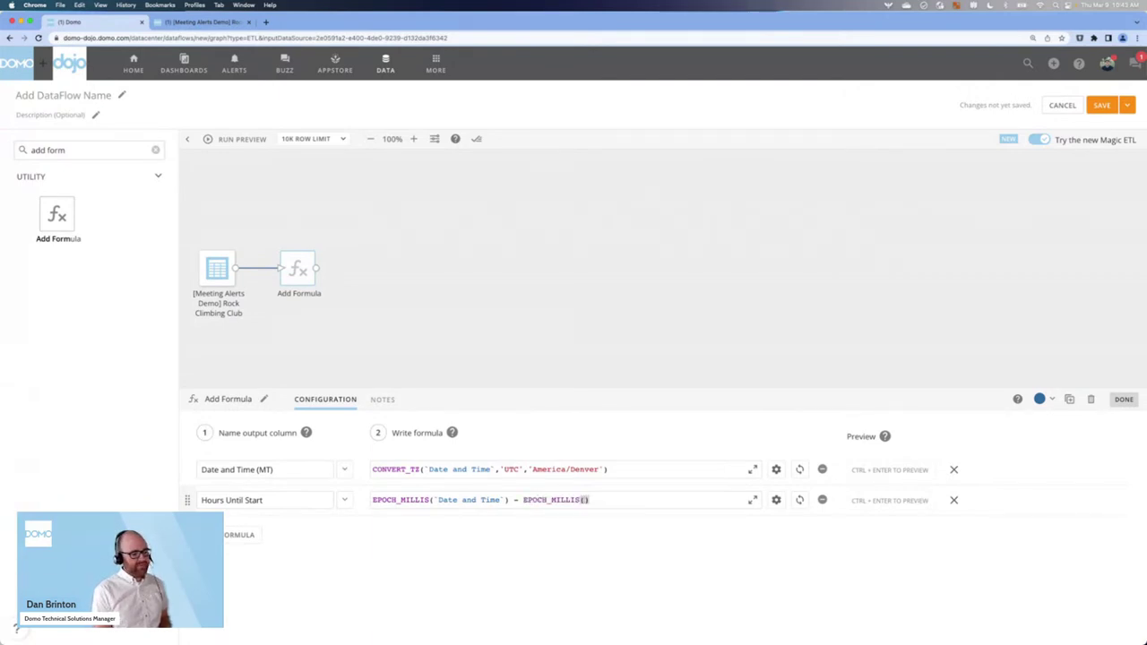
type("curr")
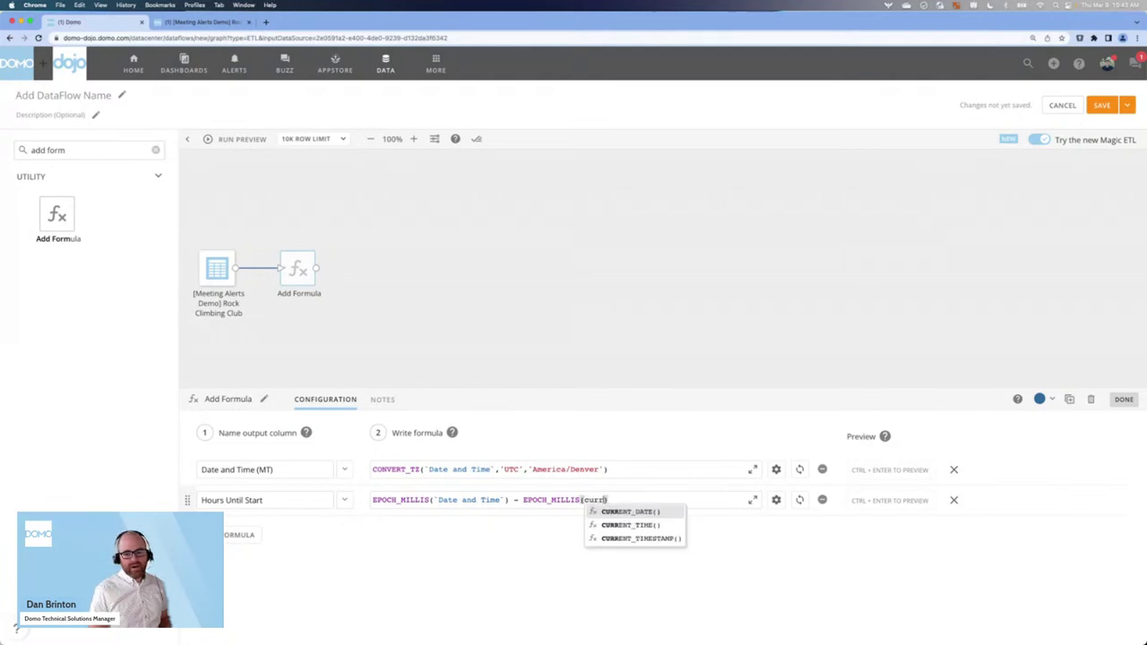
key("Down")
key("Down")
key("Return")
Step: Bracket the difference, divide it by 1000 / 60 / 60 for hours, and run a preview
left_click_drag(524, 500, 683, 500)
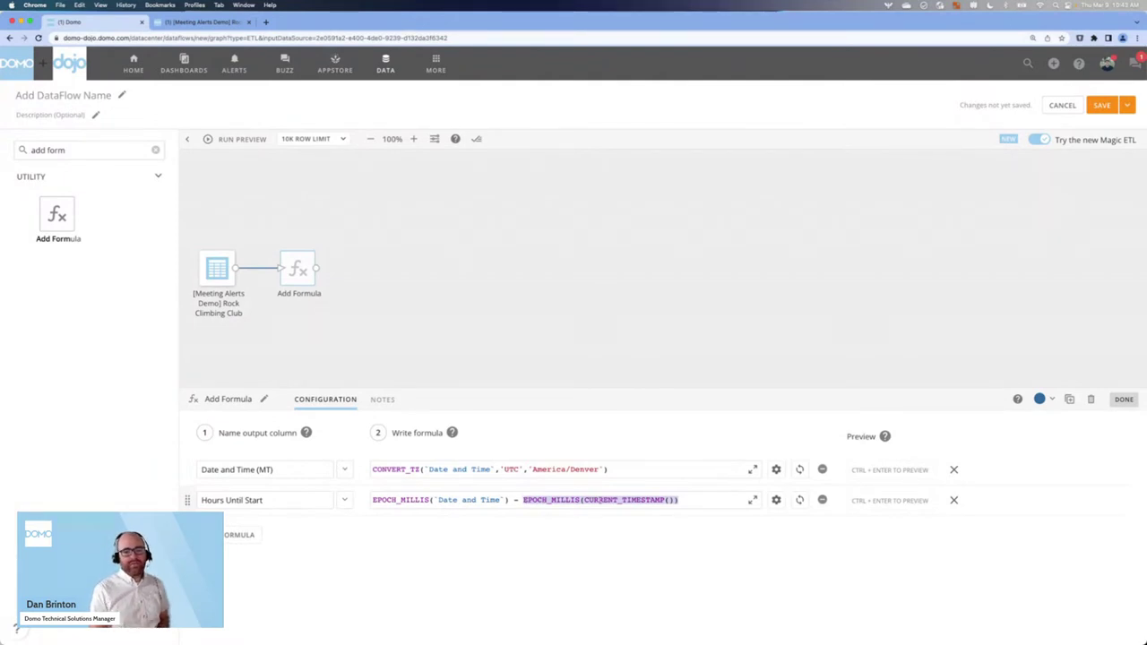
left_click_drag(372, 500, 683, 506)
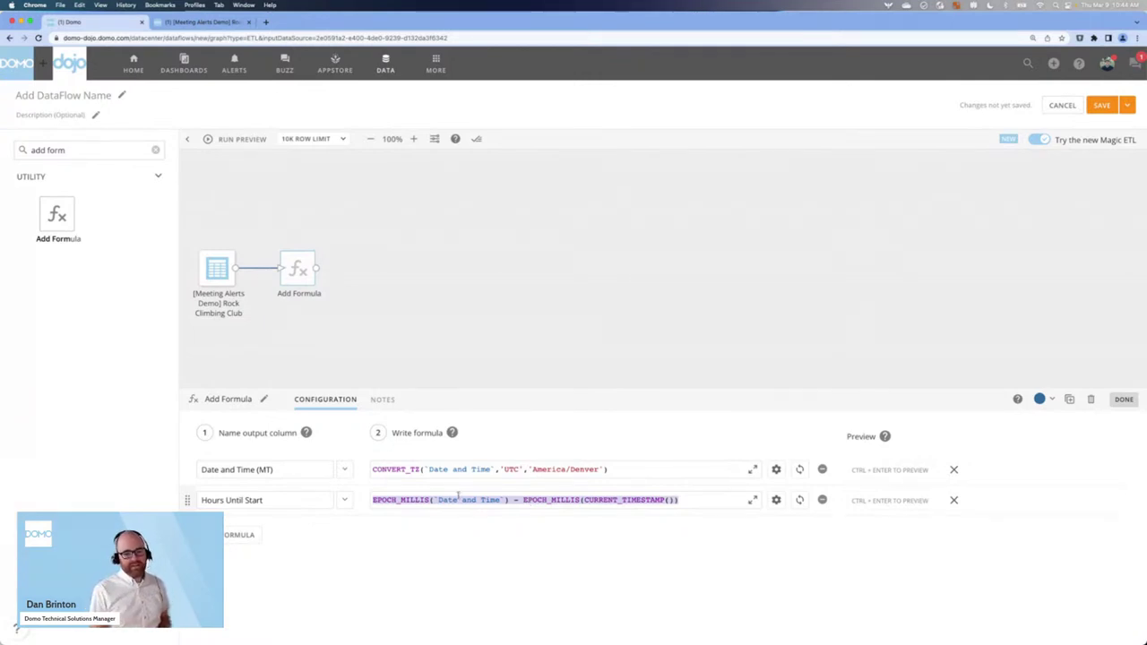
left_click(374, 499)
type("(")
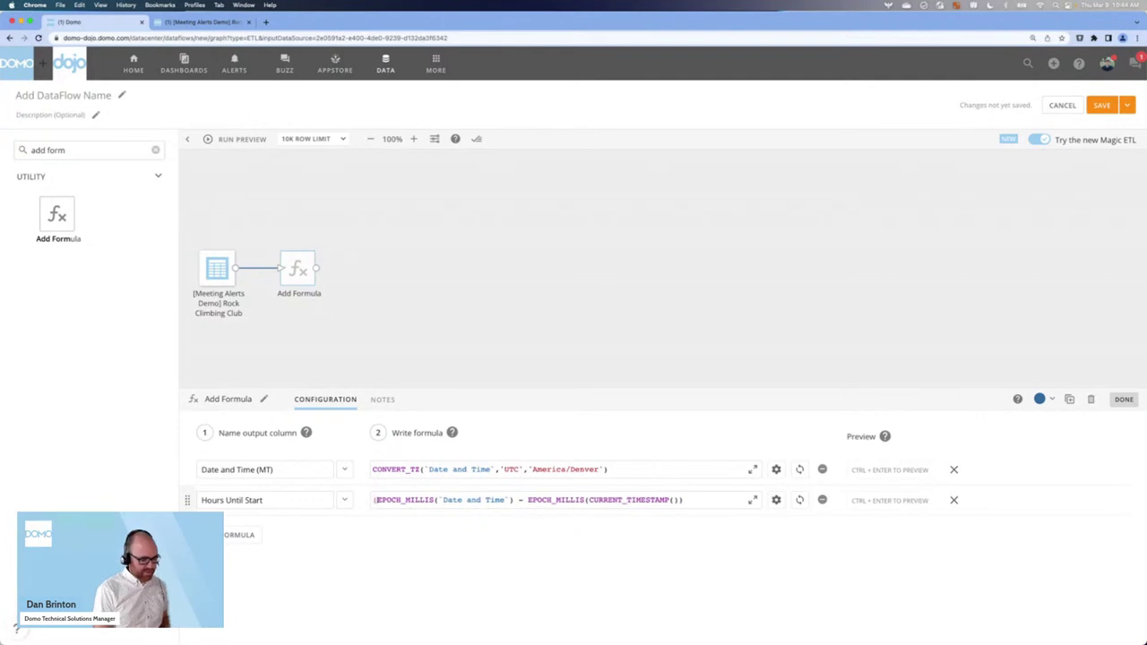
left_click(699, 501)
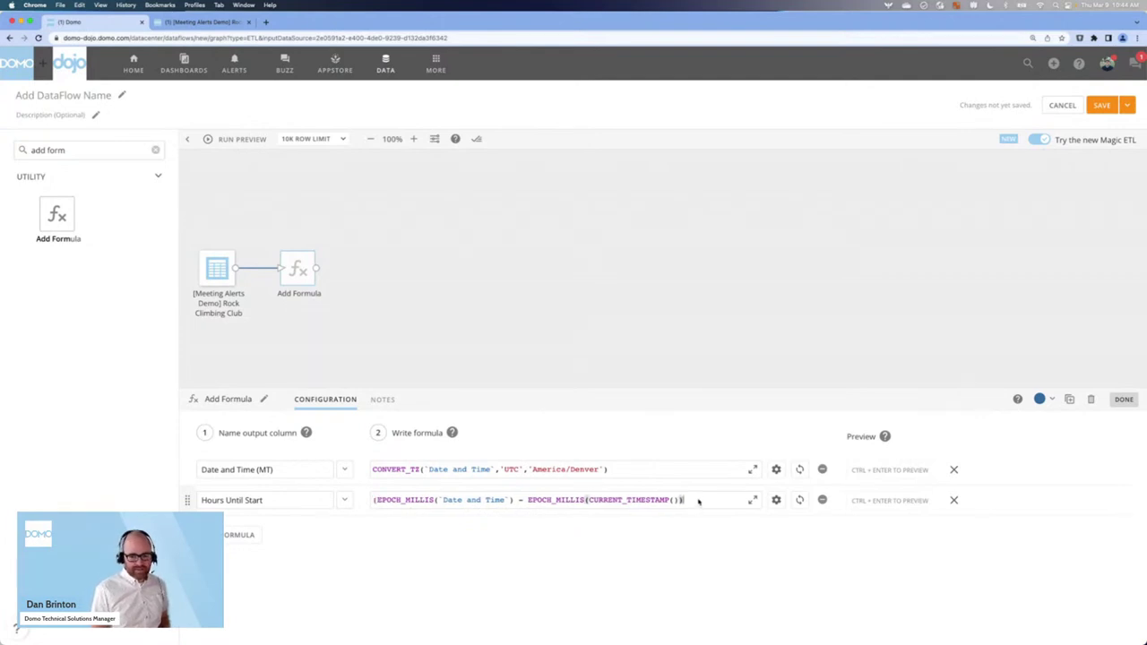
type(")")
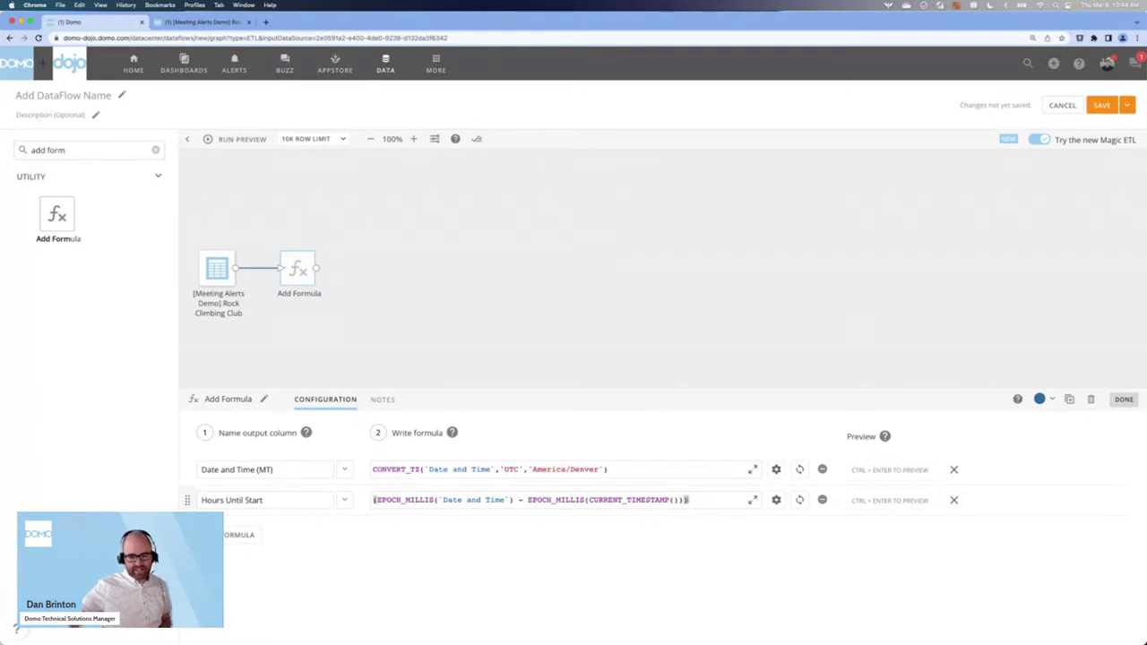
type(" / ")
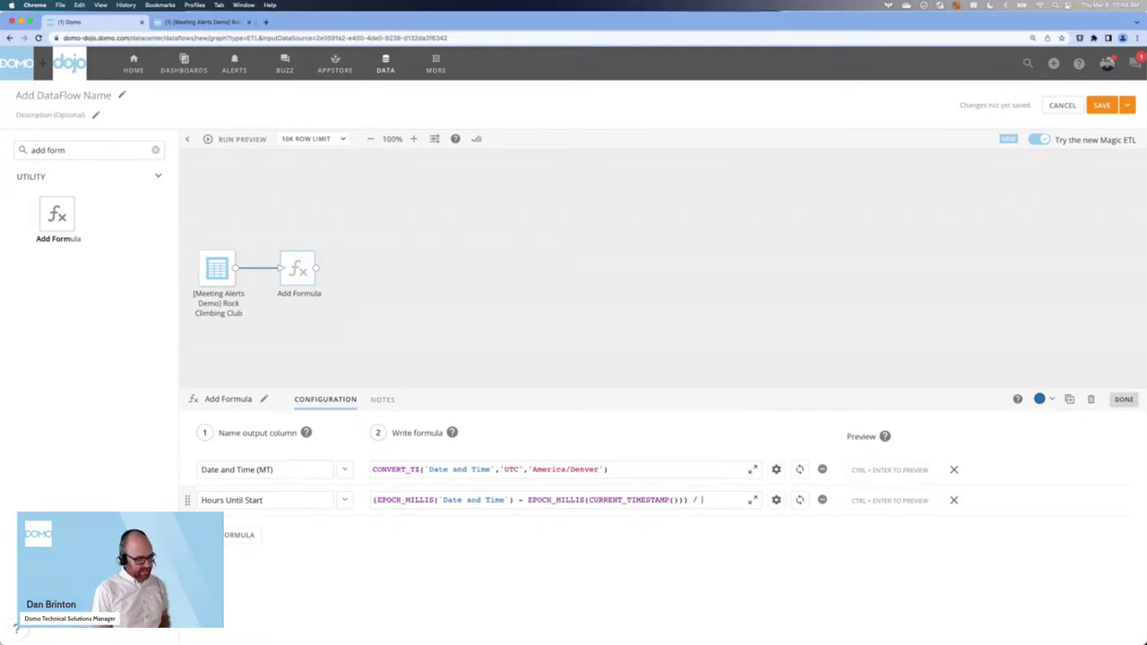
type("1000")
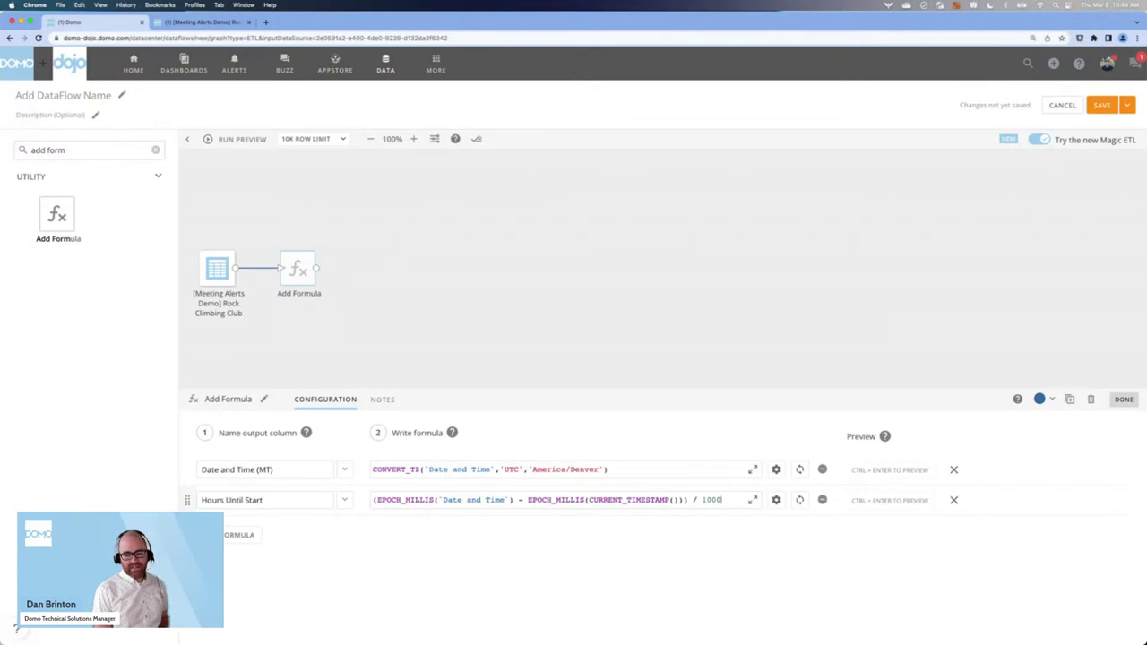
type("60")
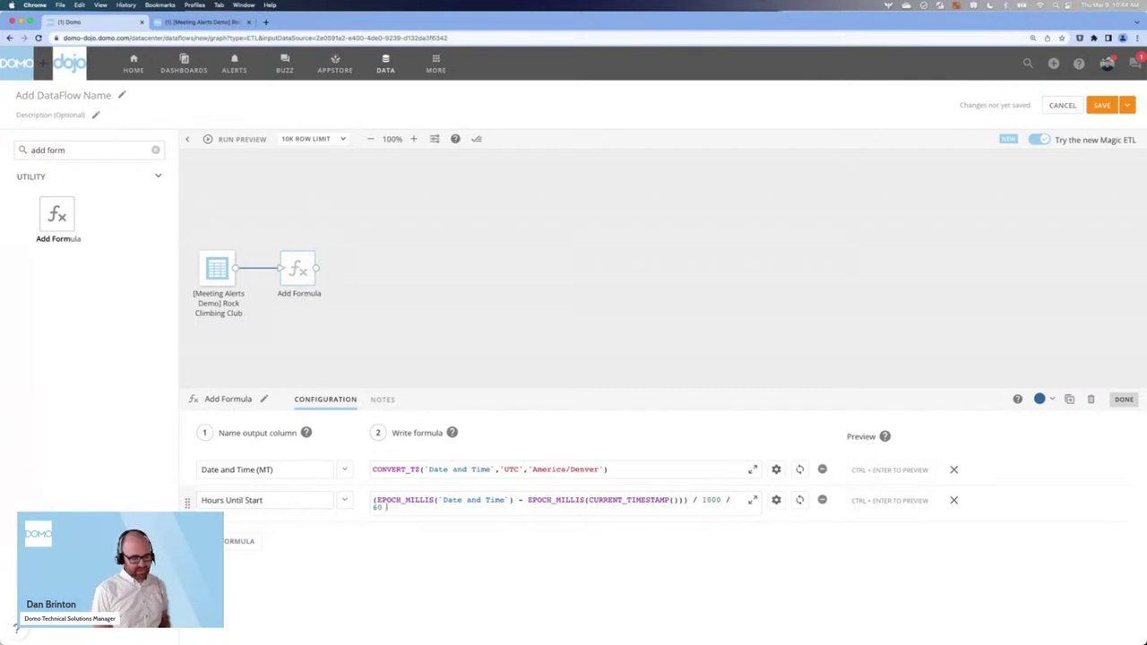
type(" / 60")
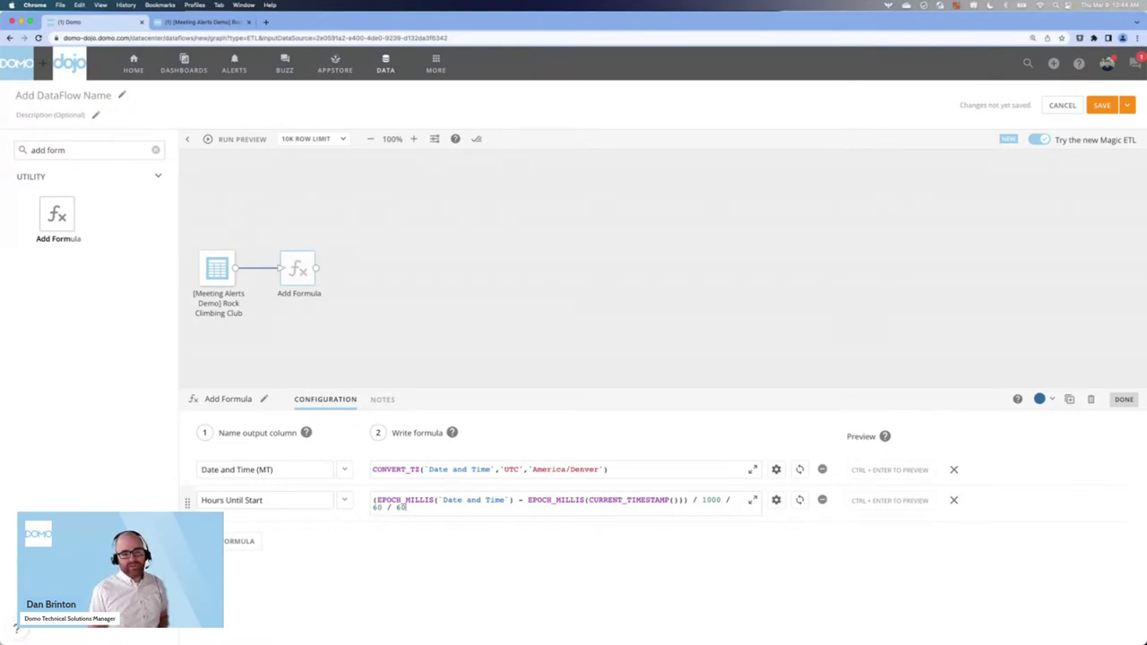
left_click(240, 140)
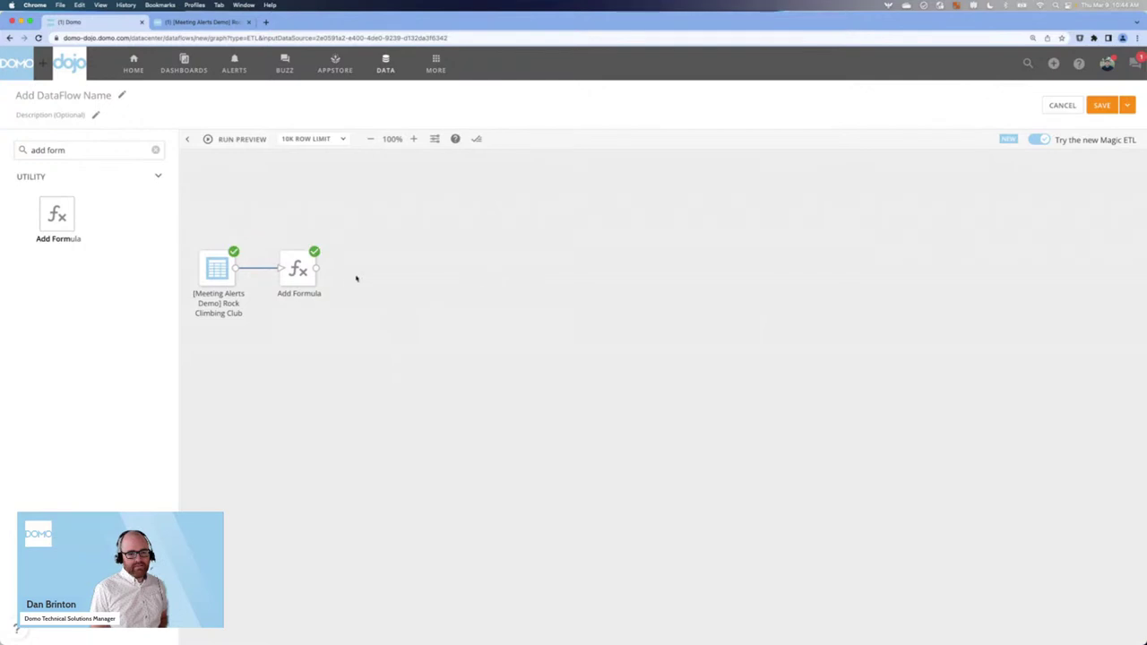
left_click(300, 269)
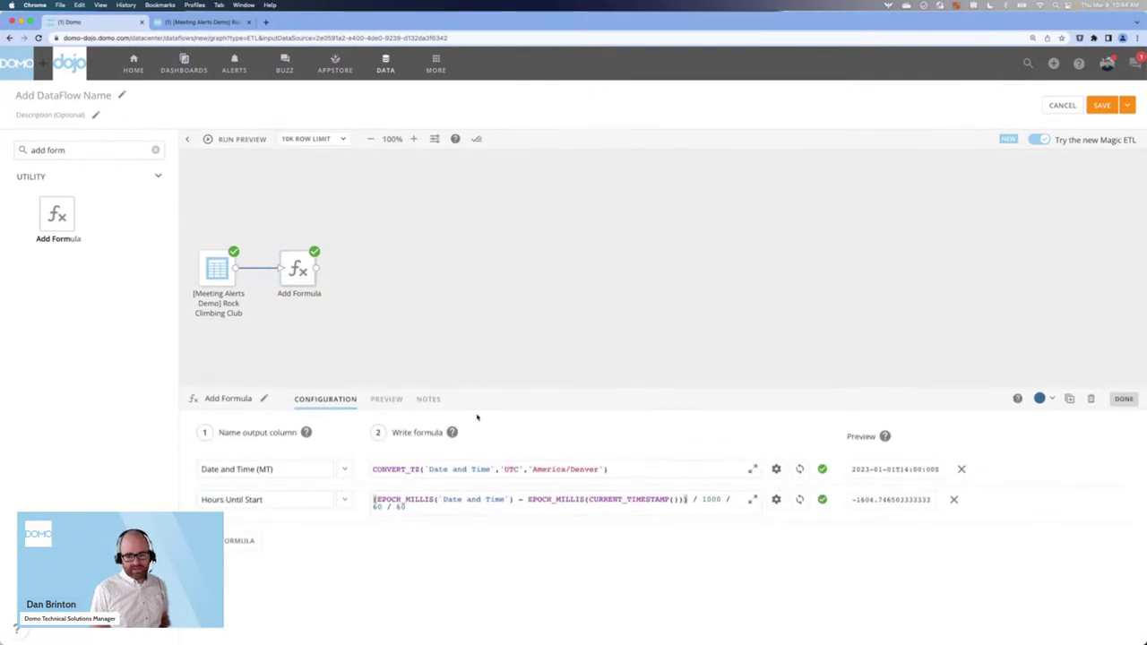
left_click(387, 401)
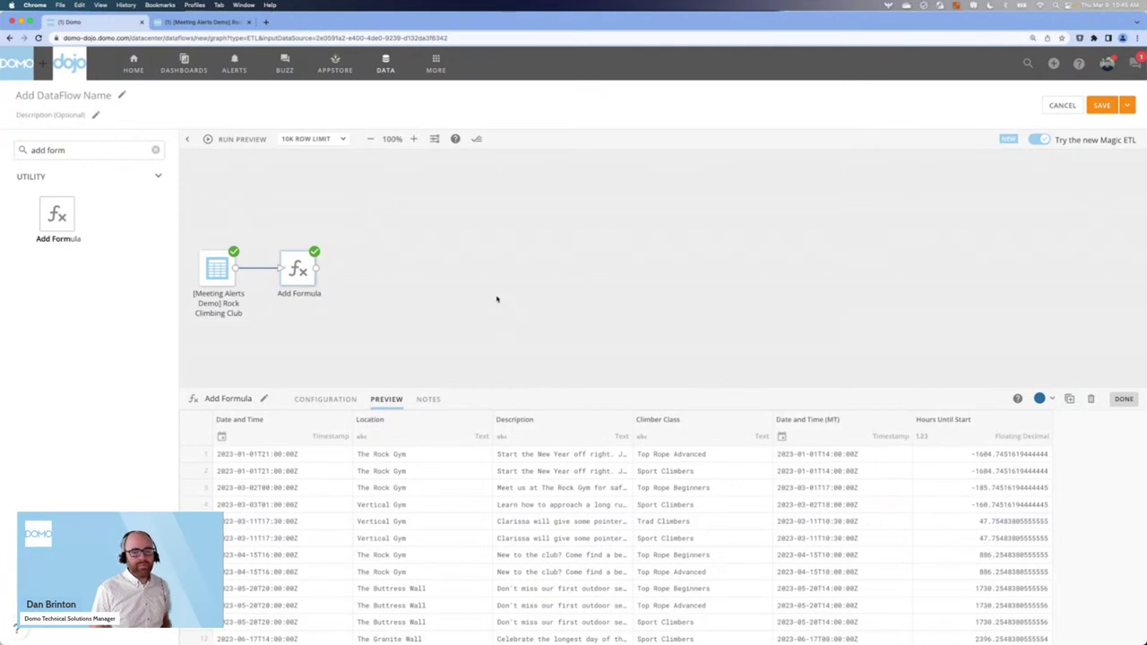
left_click(444, 267)
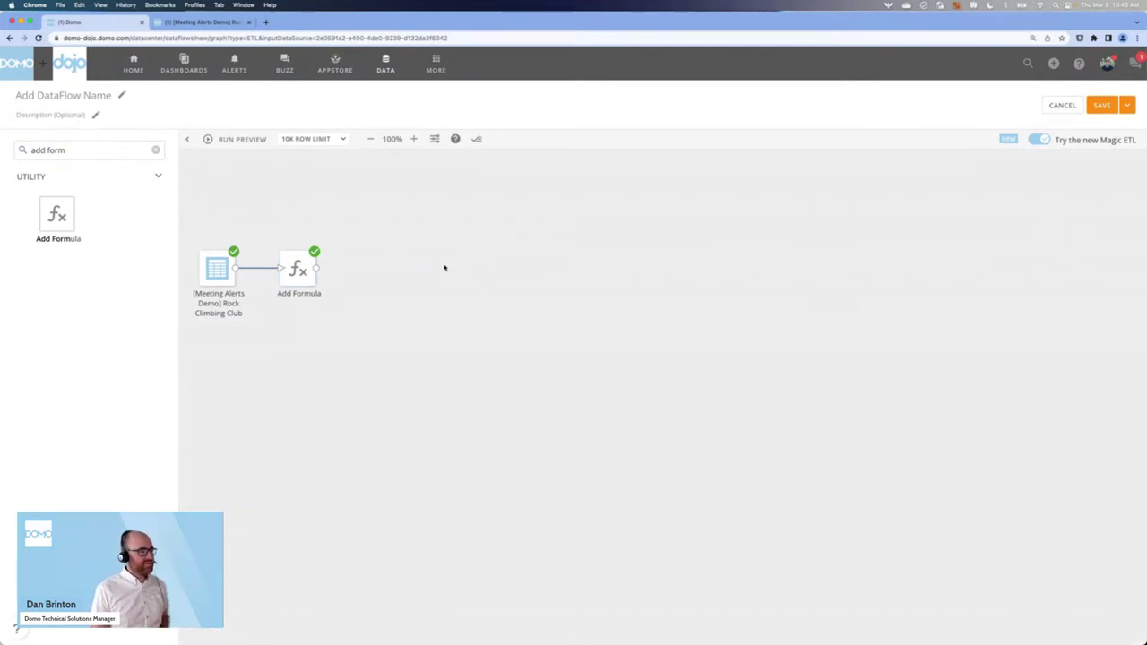
Step: Add a Filter Rows step after the Add Formula step
left_click(126, 149)
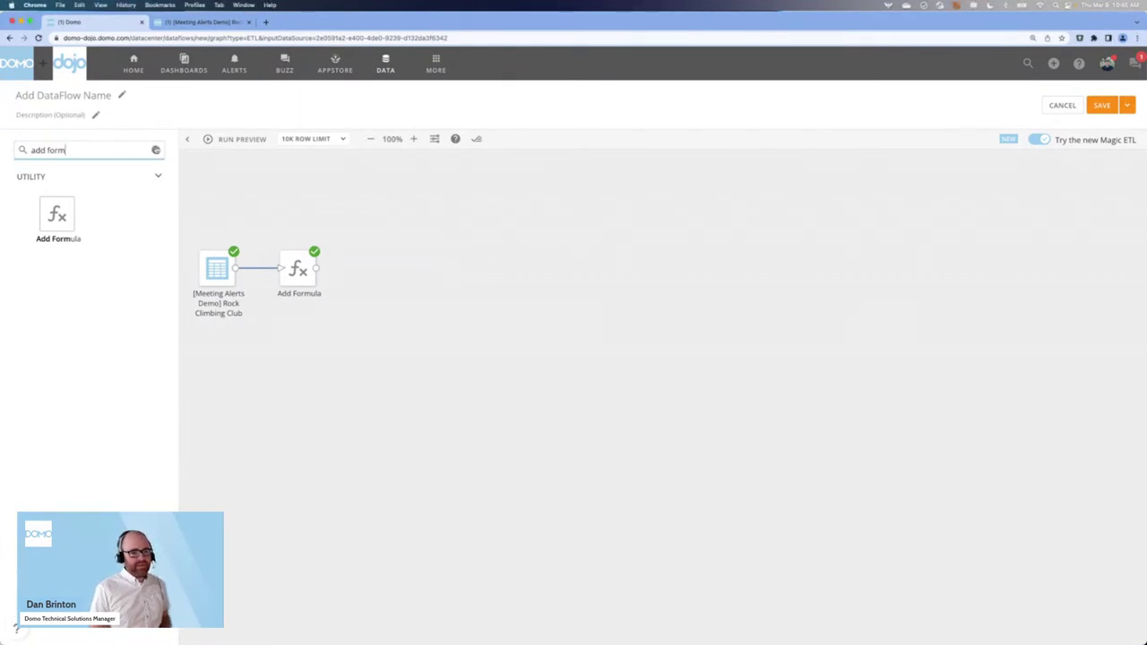
key("super+a")
key("BackSpace")
type("fil")
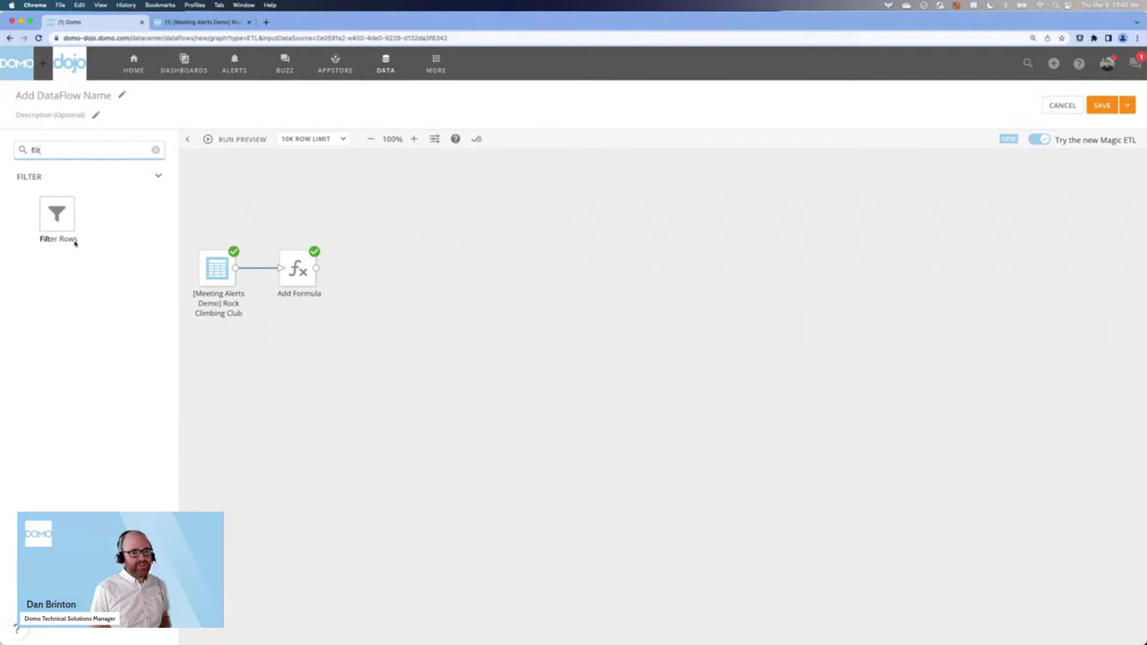
left_click_drag(75, 242, 384, 271)
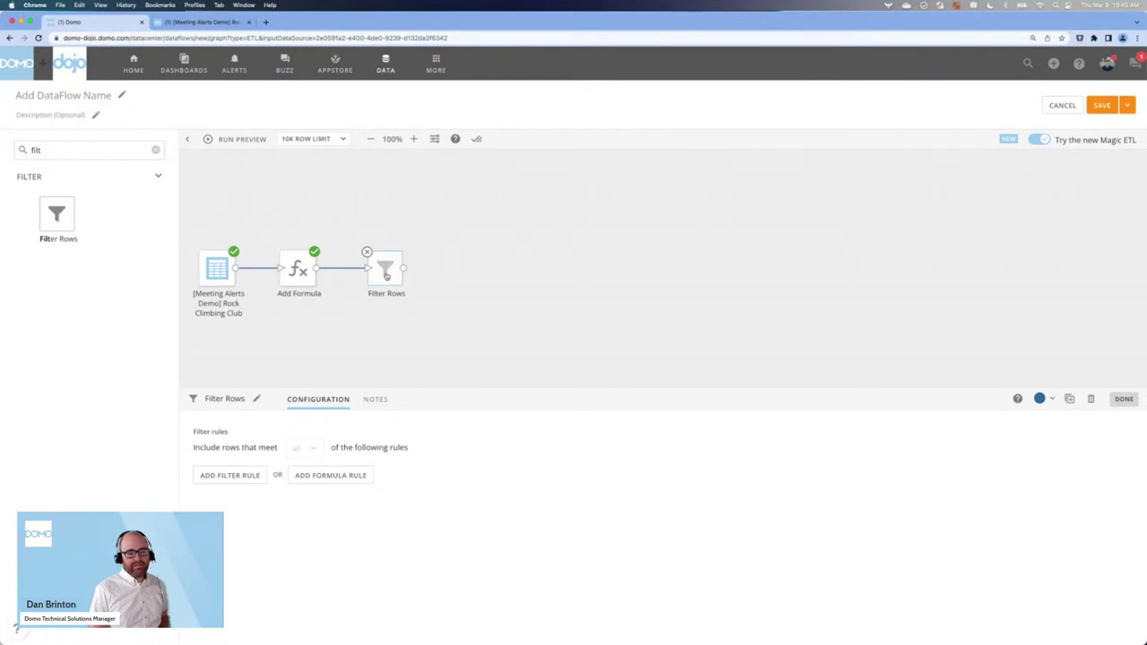
Step: Filter to rows where Hours Until Start is less than or equal to the value 48
left_click(252, 476)
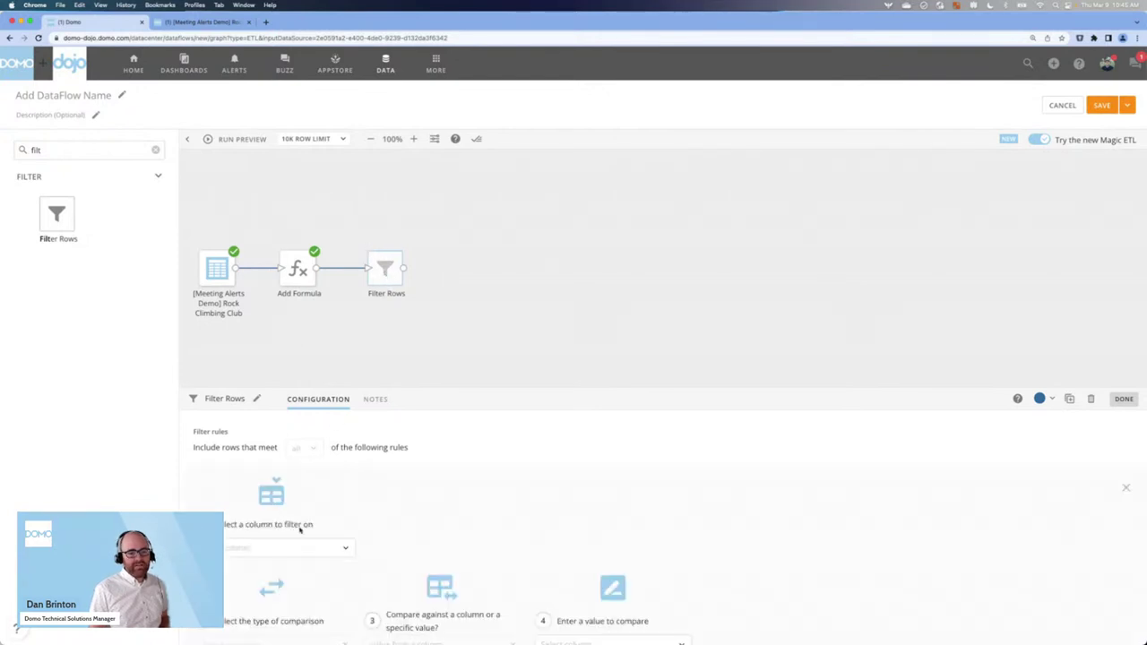
left_click(253, 545)
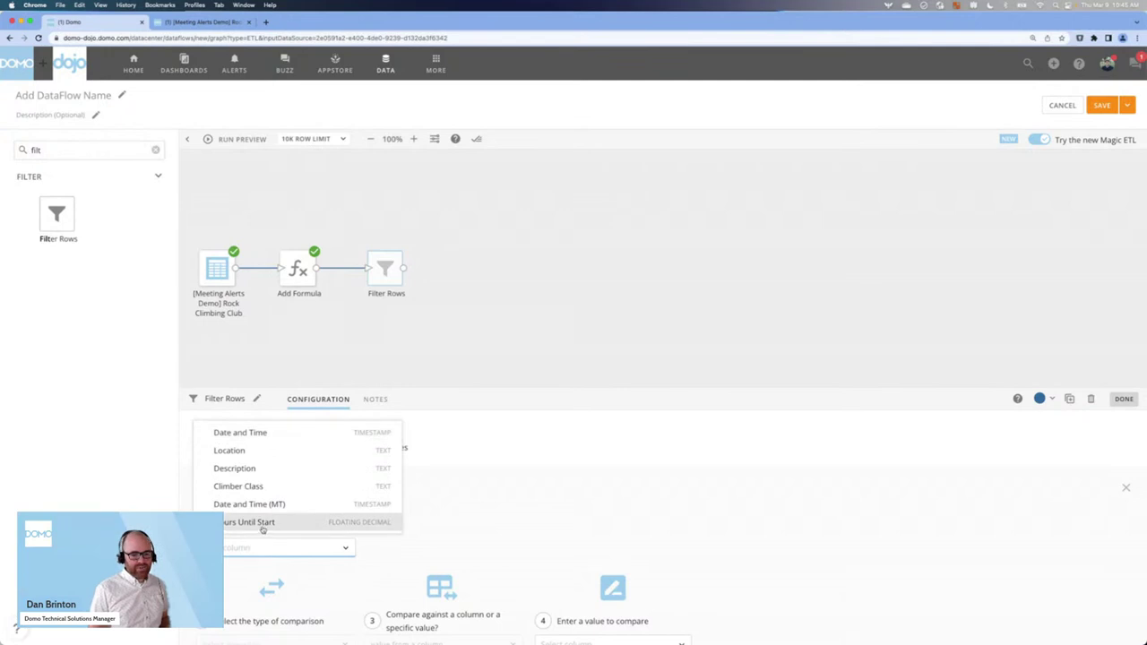
left_click(259, 524)
left_click(339, 590)
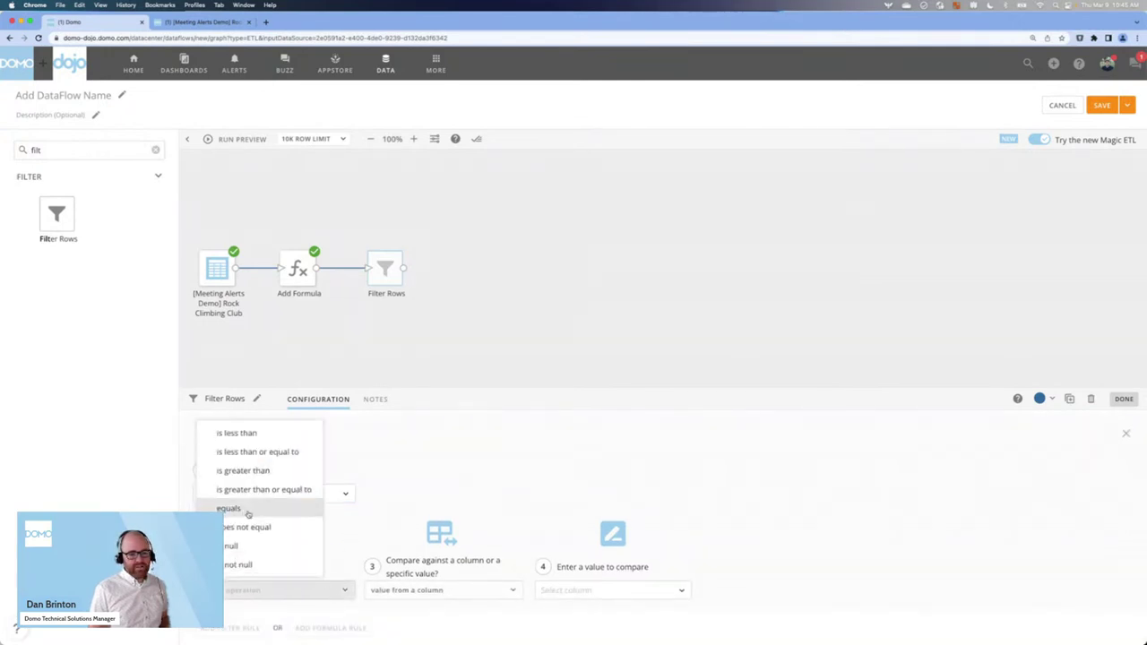
left_click(273, 451)
left_click(507, 595)
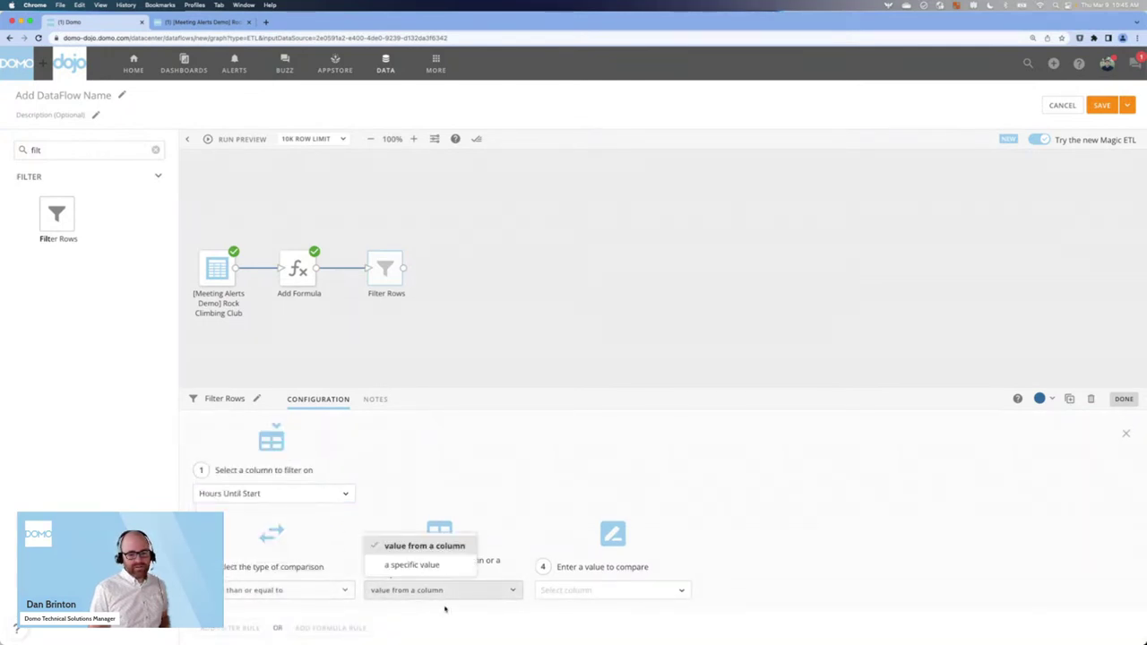
left_click(422, 576)
left_click(640, 593)
type("48")
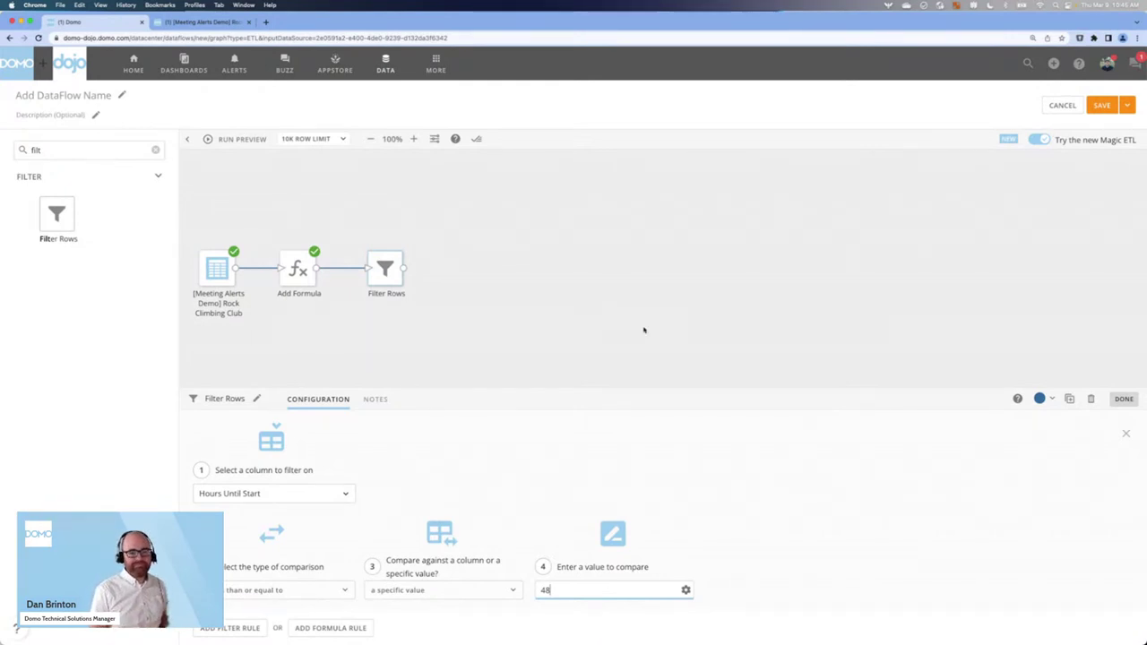
left_click(551, 274)
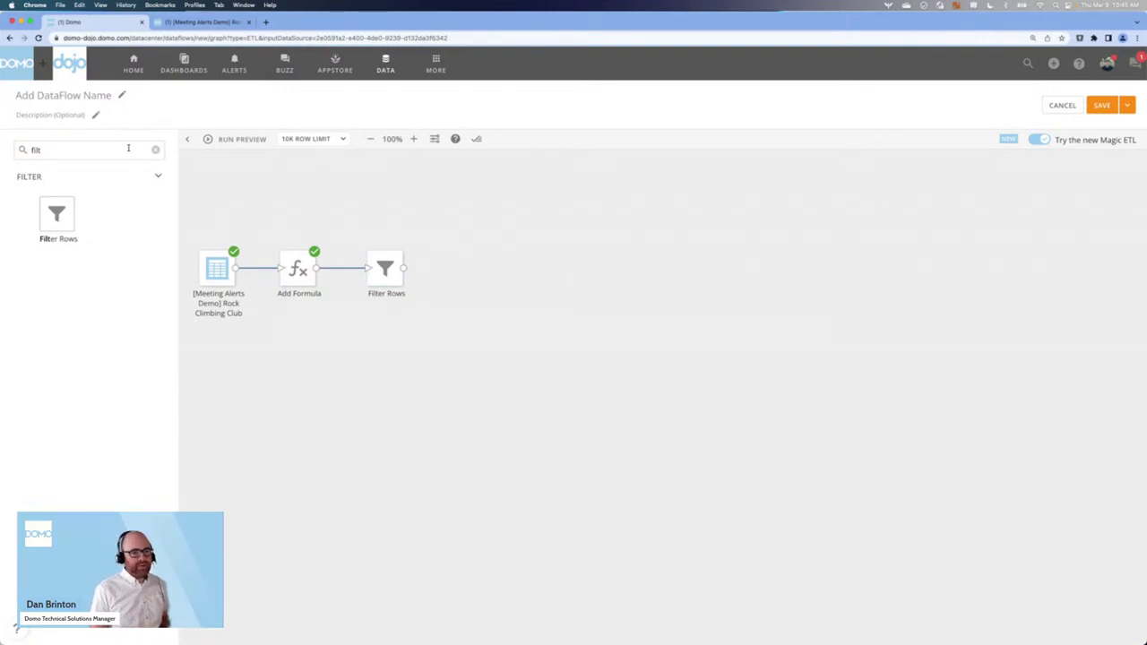
Step: Attach a Select Columns step to Filter Rows, keeping just the Hours Until Start column
left_click(155, 149)
type("sele")
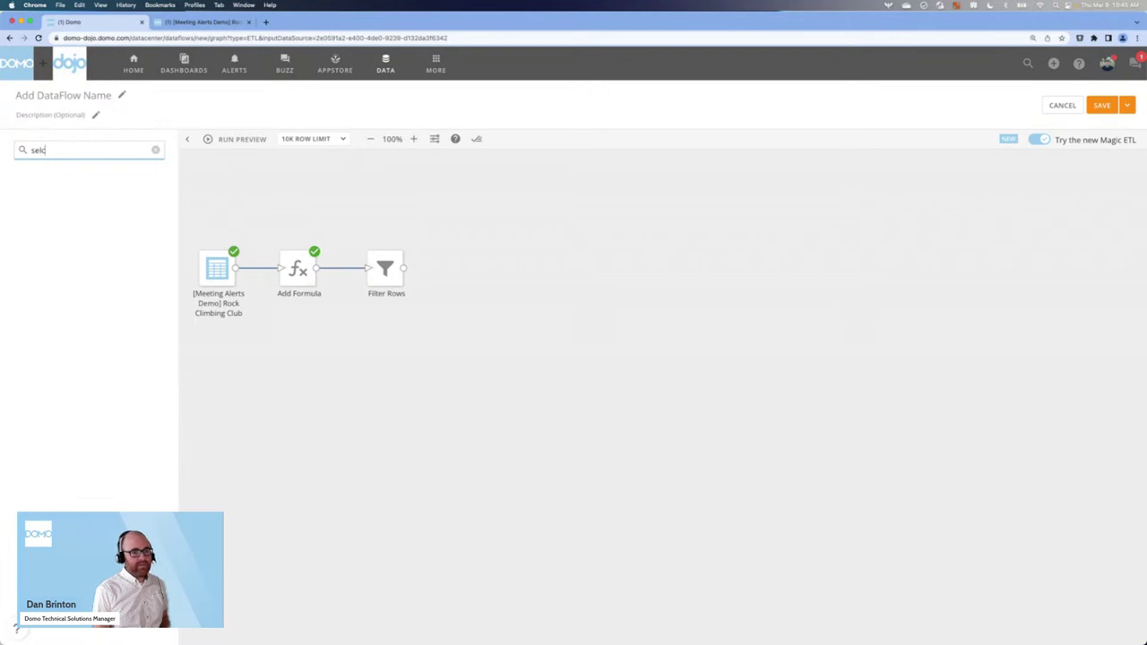
type("c")
key("BackSpace")
type("e")
left_click_drag(56, 215, 475, 269)
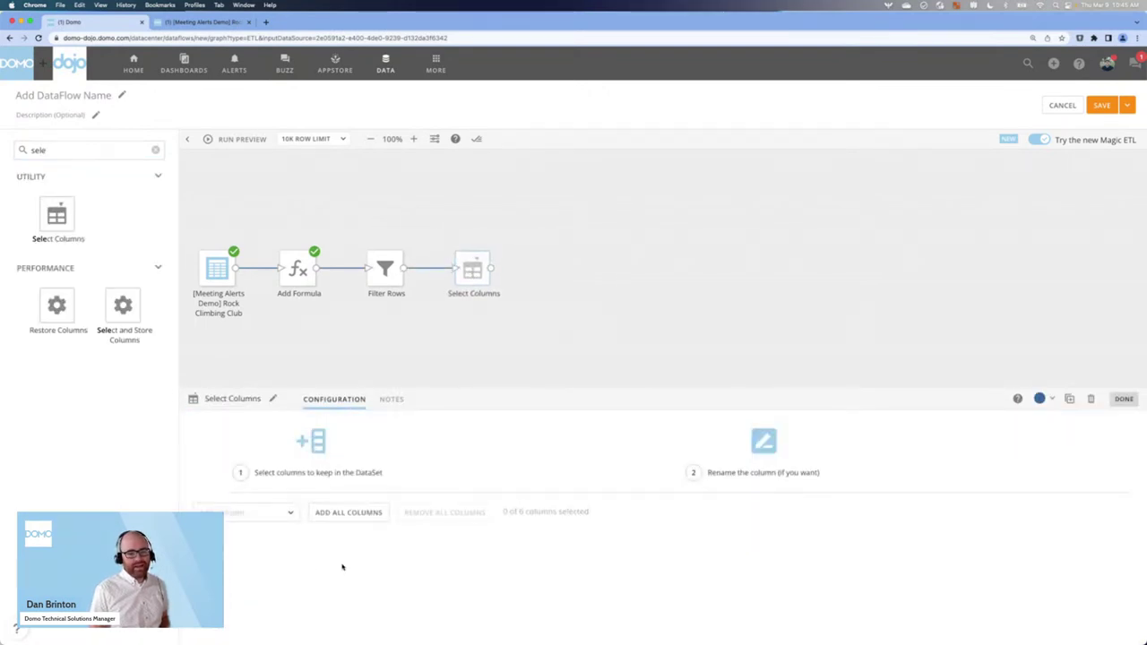
left_click(290, 513)
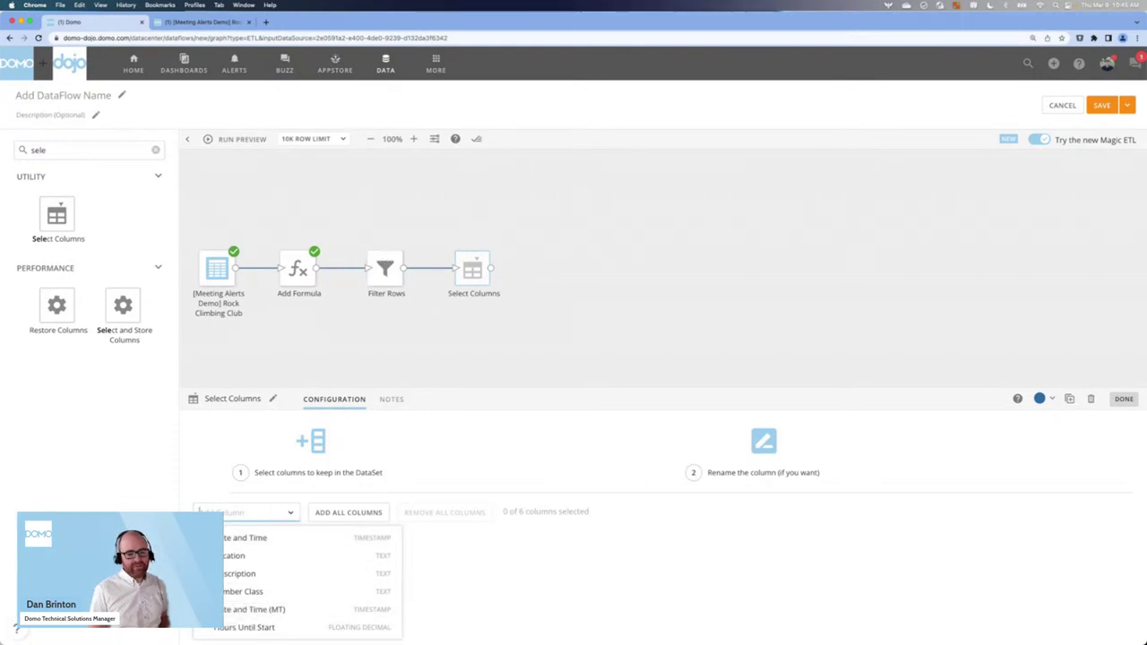
left_click(268, 627)
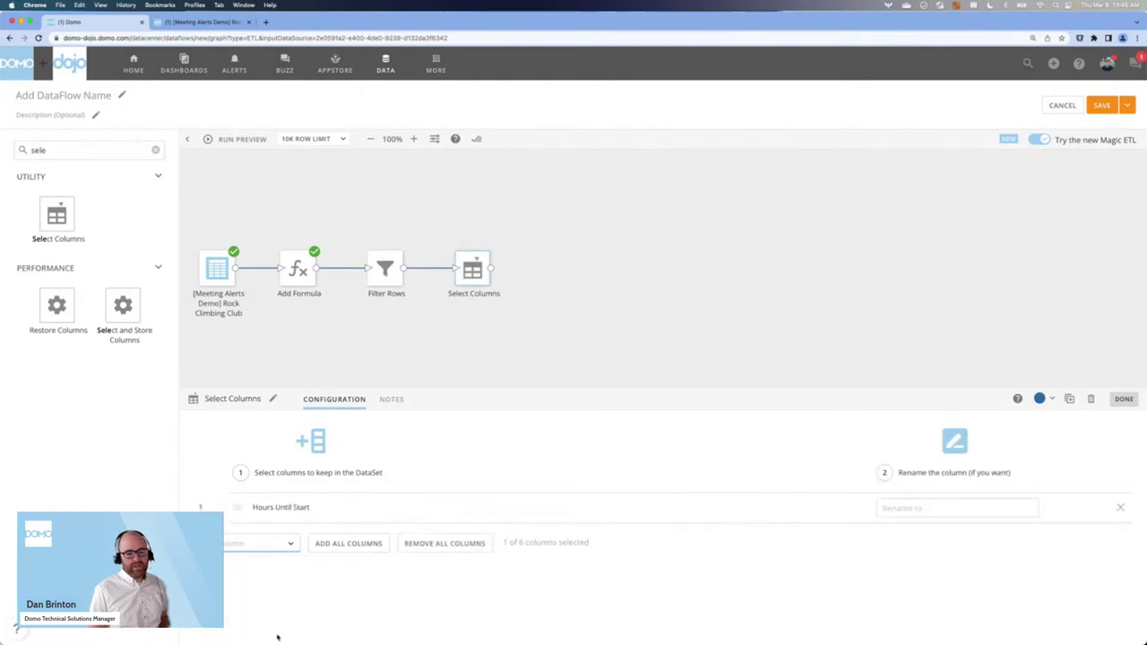
left_click(694, 233)
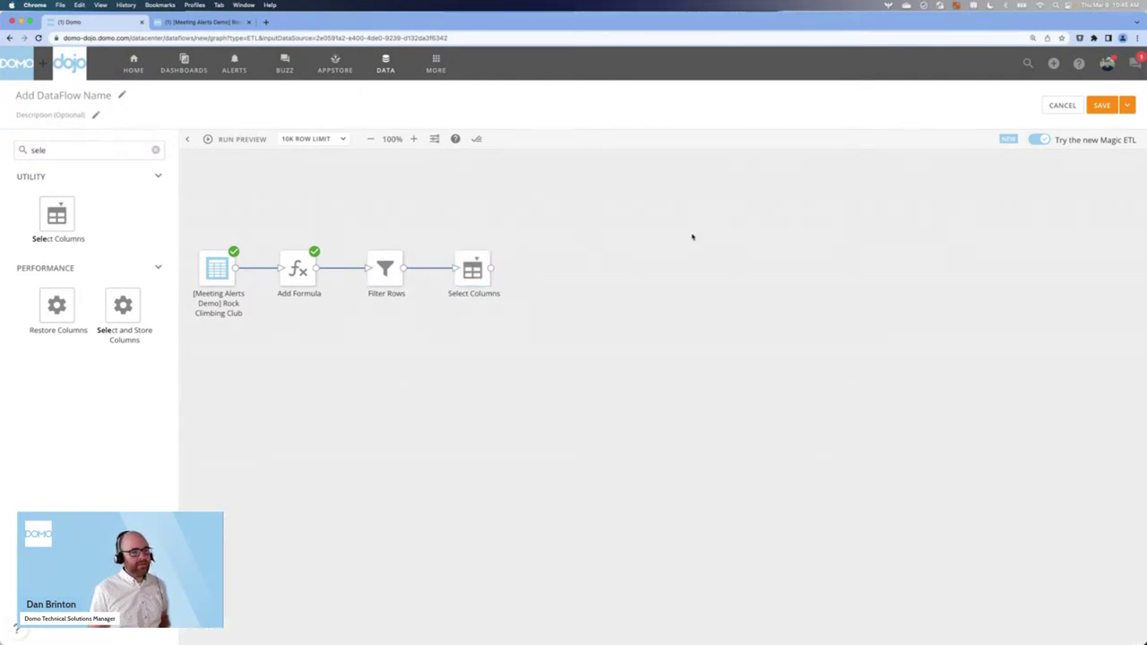
Step: Connect an Output DataSet after Select Columns and name it 'Events Coming Soon'
left_click(155, 150)
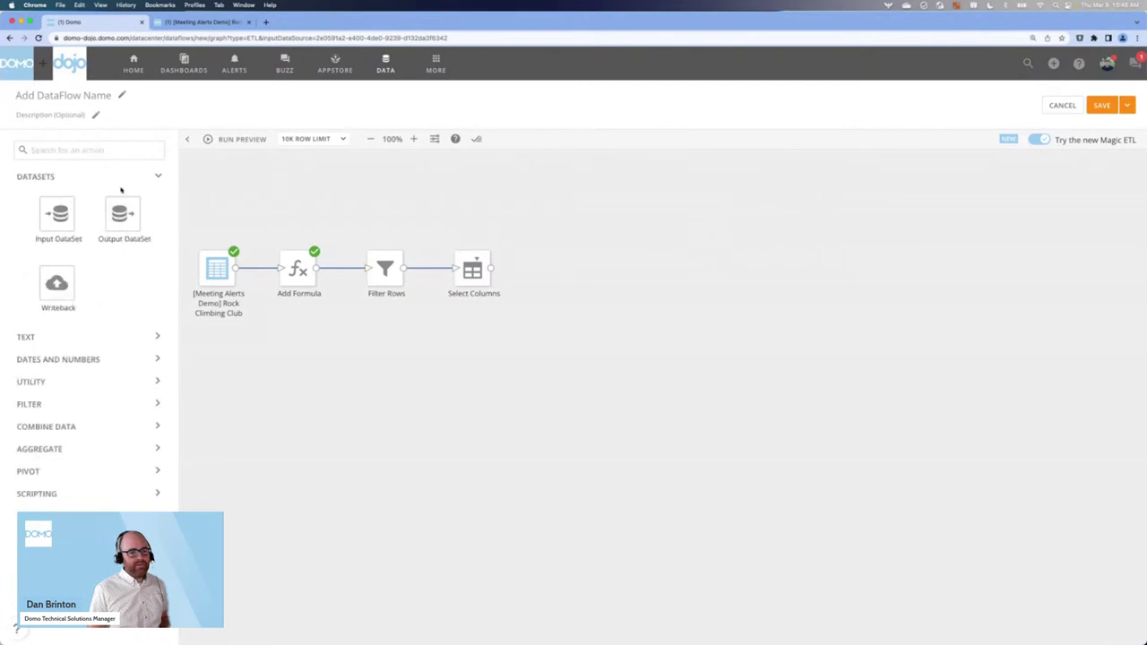
left_click_drag(124, 215, 613, 272)
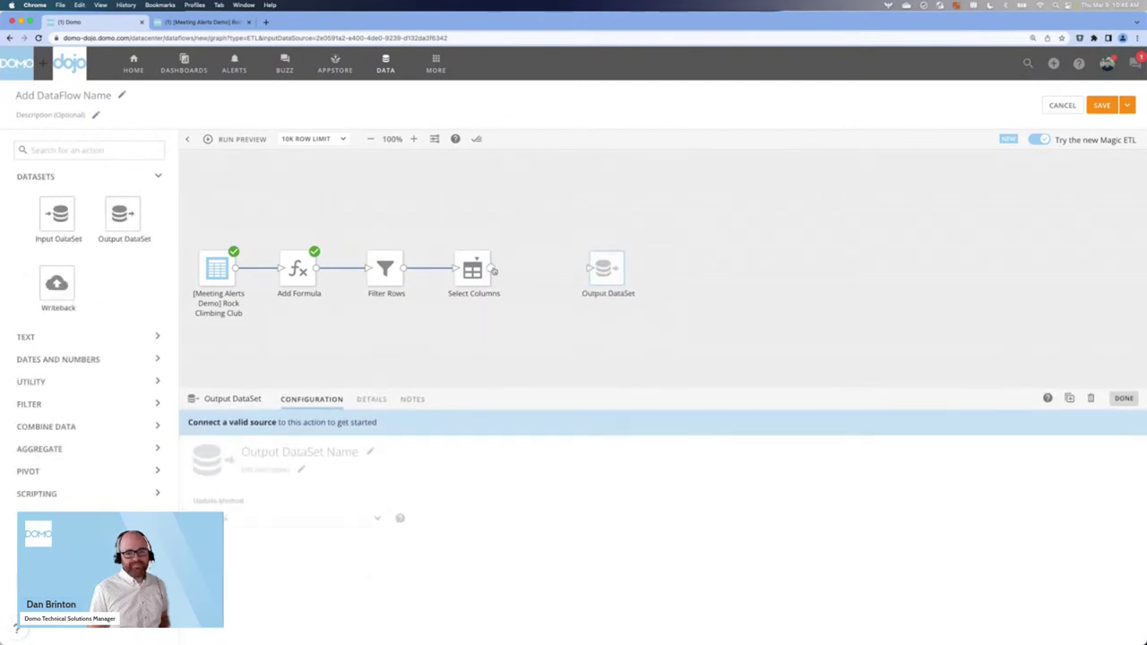
left_click_drag(492, 268, 587, 276)
left_click(318, 427)
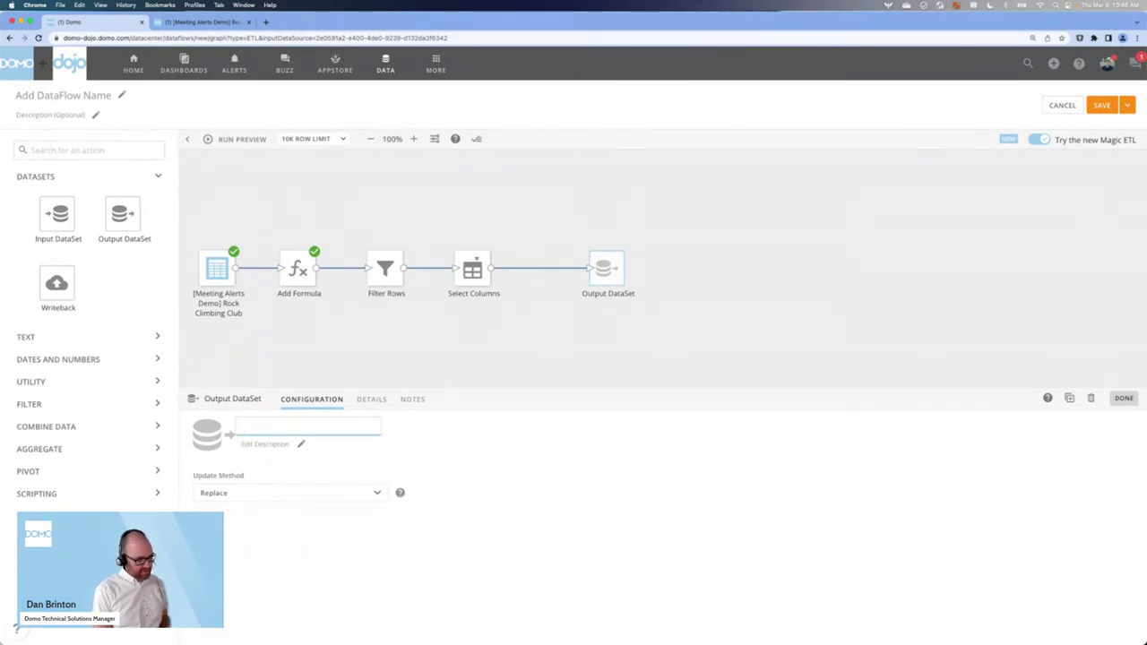
type("Coming Soon")
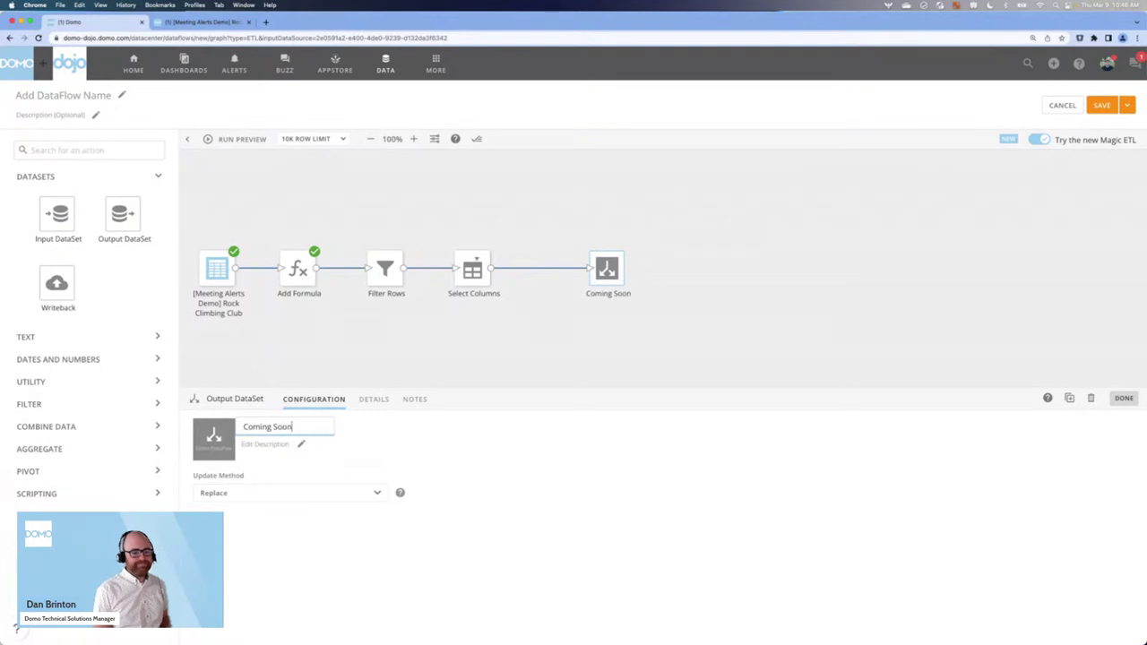
left_click(243, 427)
type("Events")
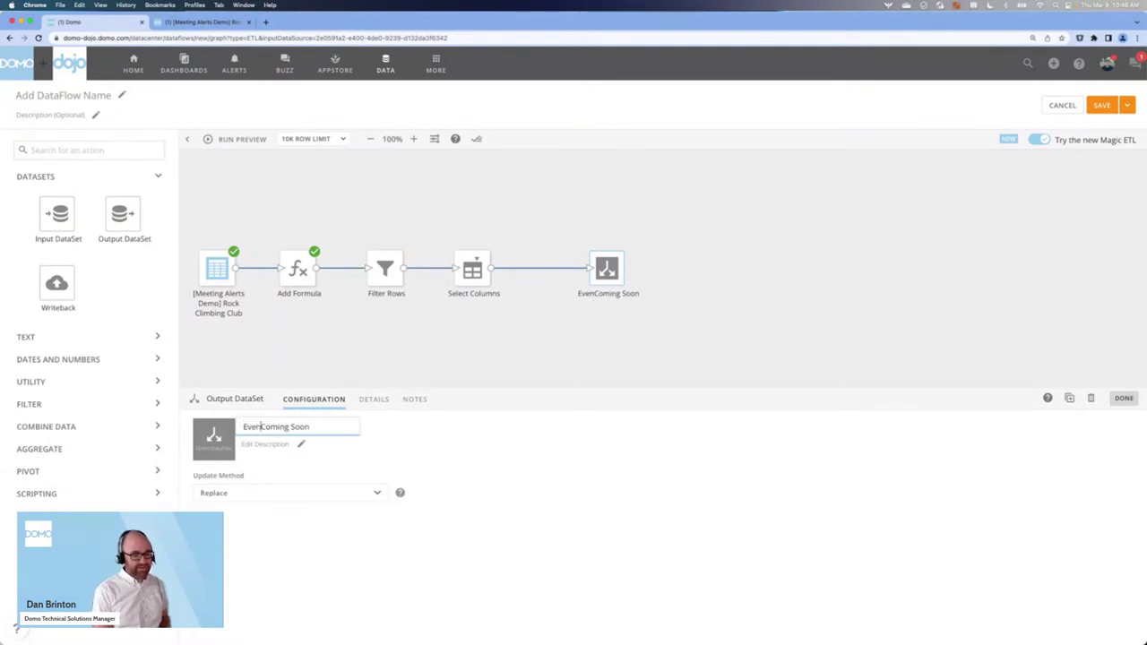
Step: Copy the output name so the dataflow is also named 'Events Coming Soon'
left_click_drag(336, 429, 243, 427)
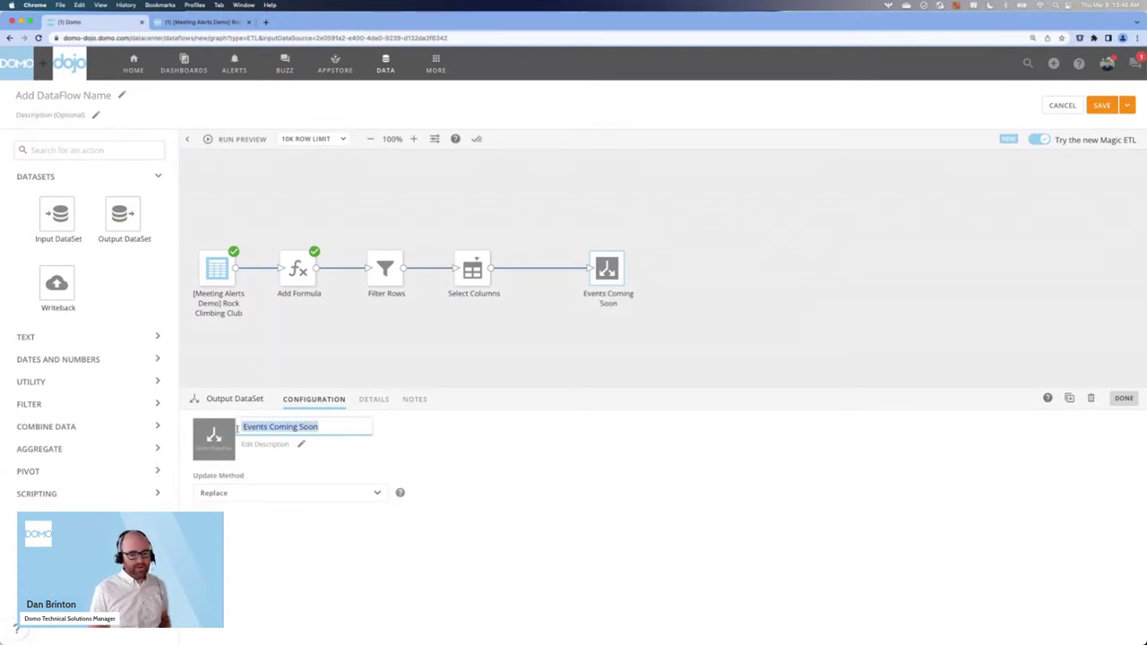
left_click(245, 428)
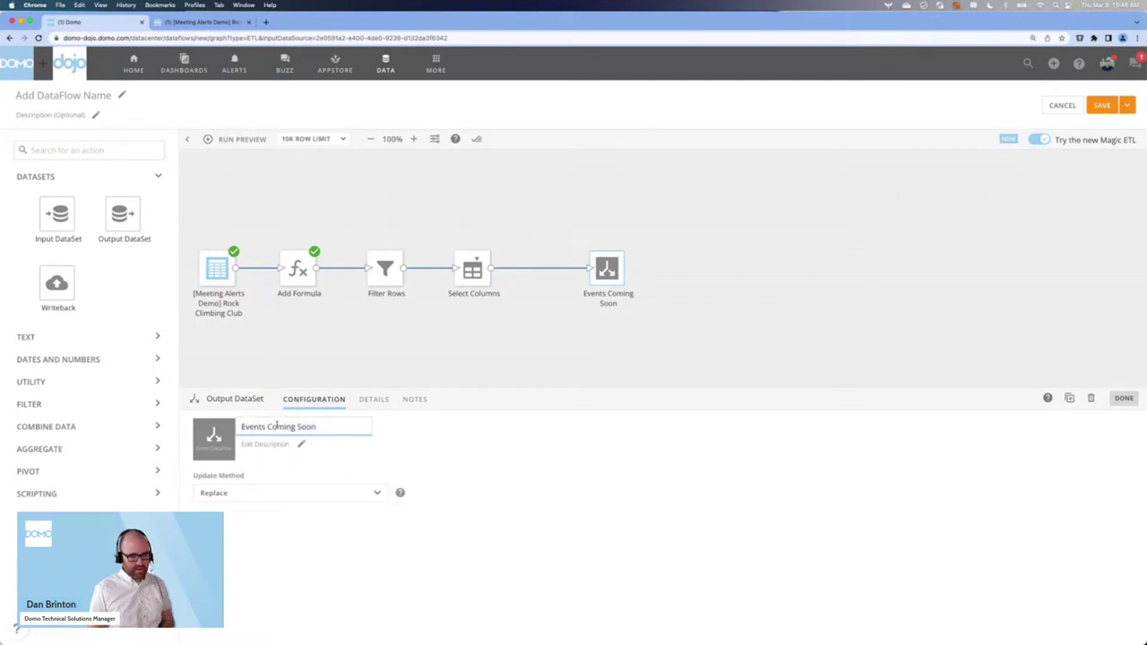
left_click_drag(325, 428, 237, 427)
key("super+c")
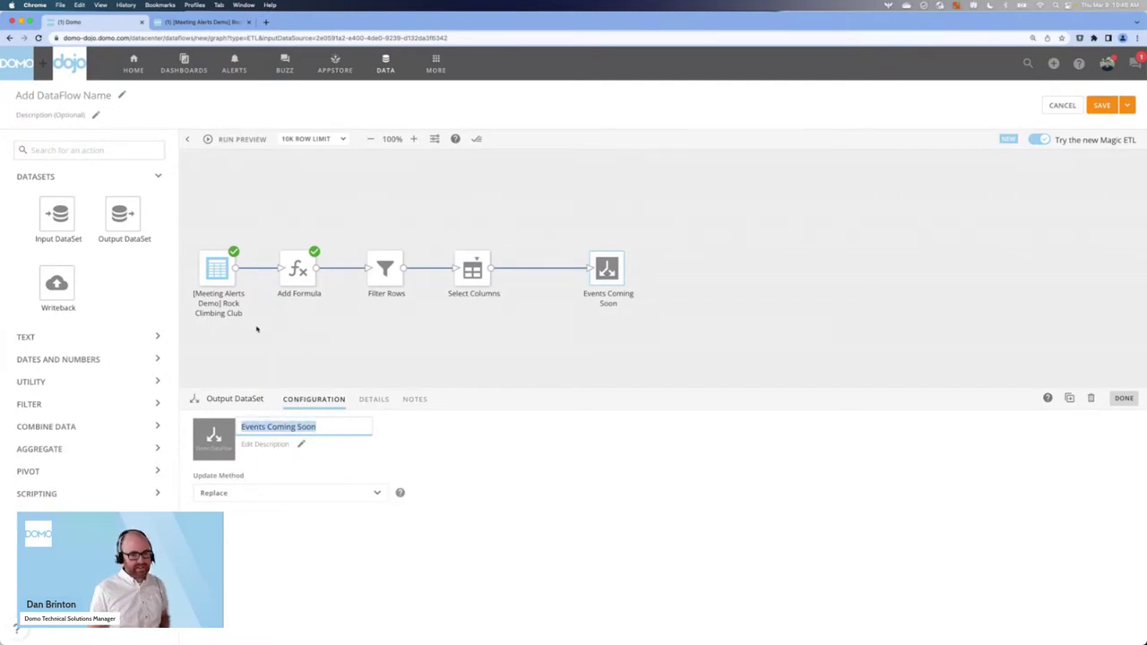
left_click(65, 96)
key("super+v")
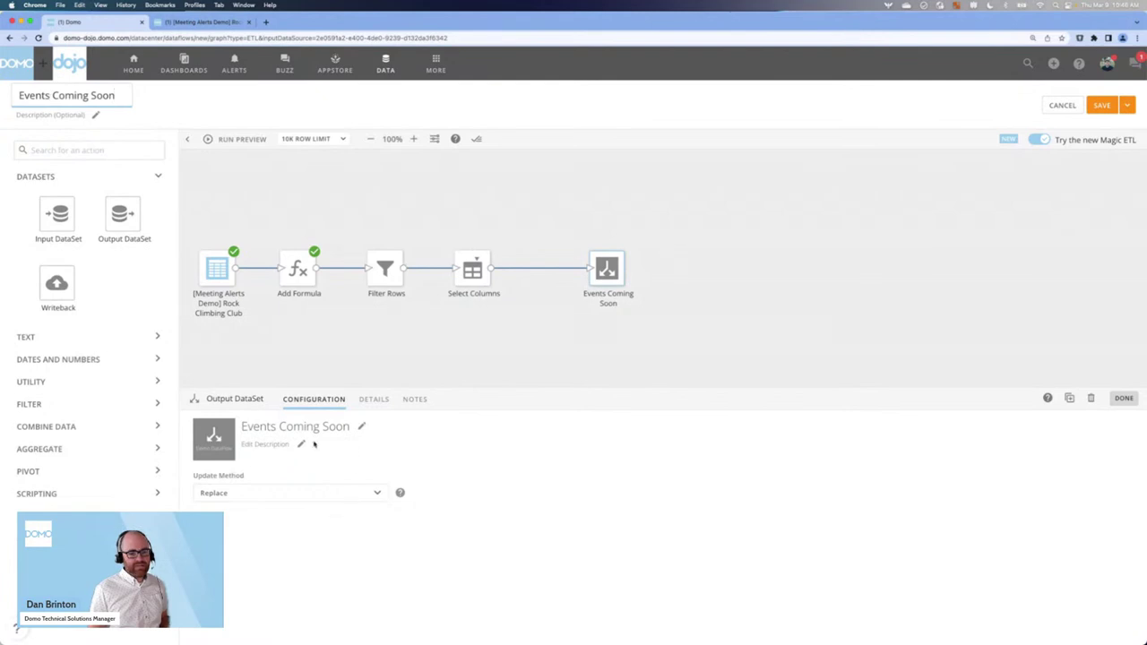
left_click(386, 365)
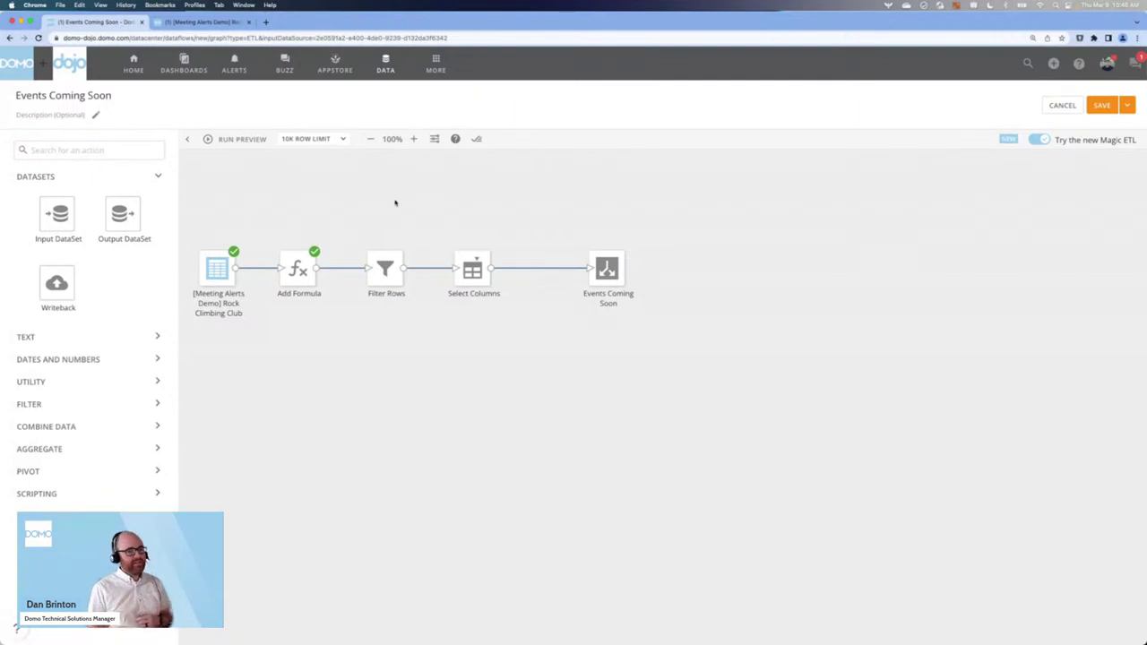
left_click_drag(186, 225, 258, 329)
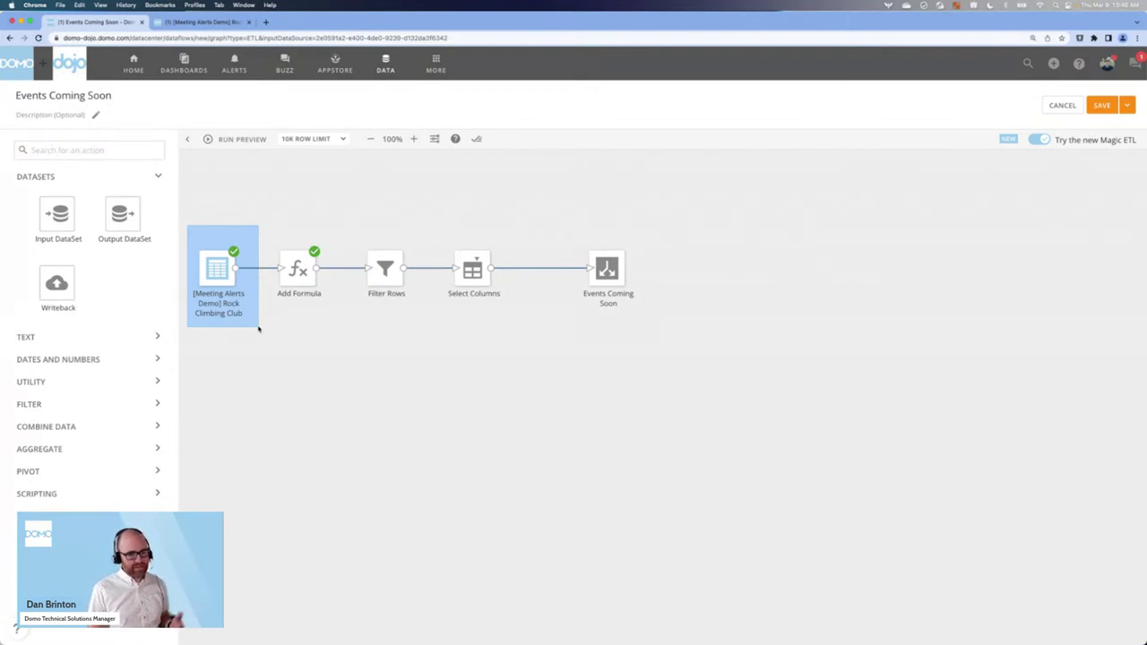
Step: Set the dataflow trigger to a schedule running more than once a day, every 1 hour
left_click_drag(258, 328, 258, 329)
left_click(648, 186)
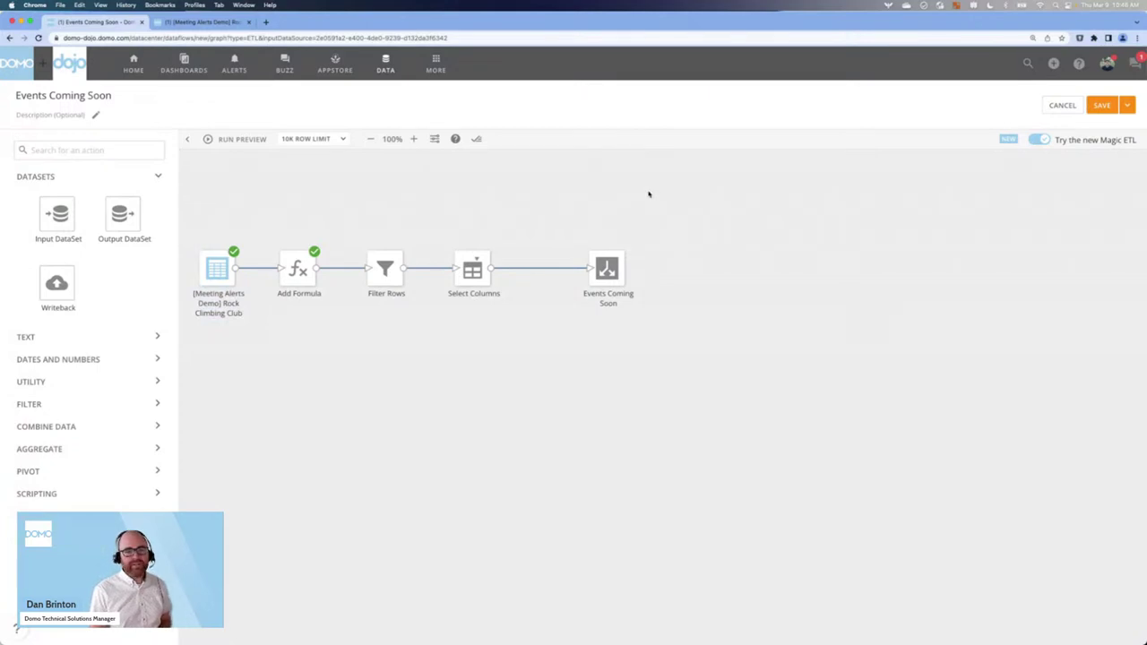
left_click(434, 140)
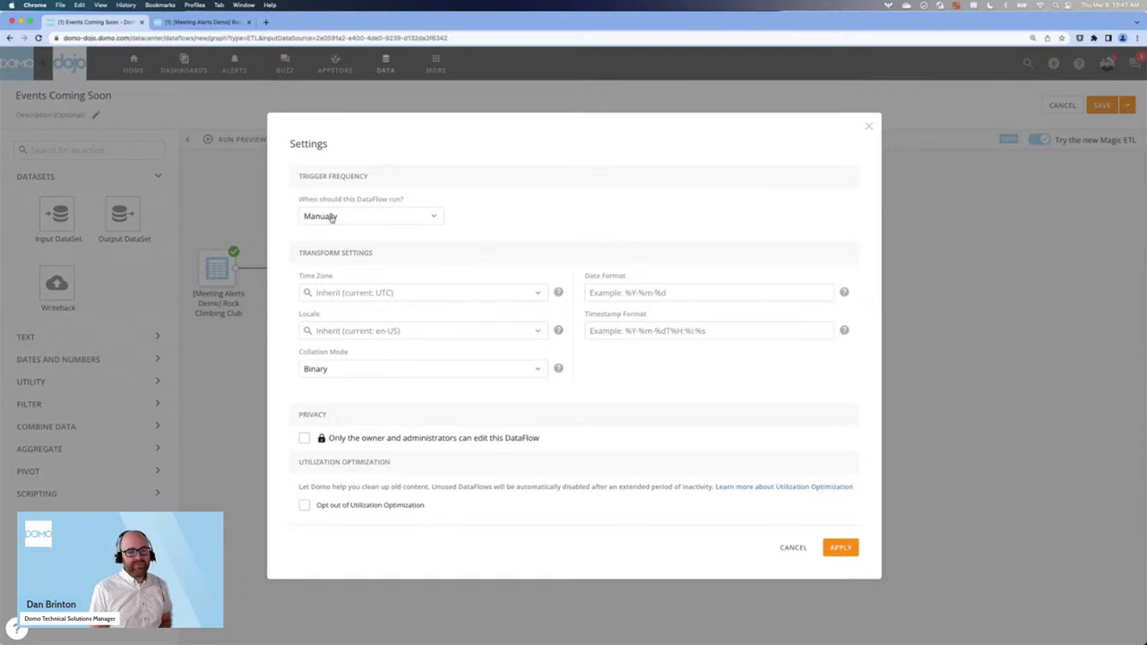
left_click(425, 225)
left_click(346, 264)
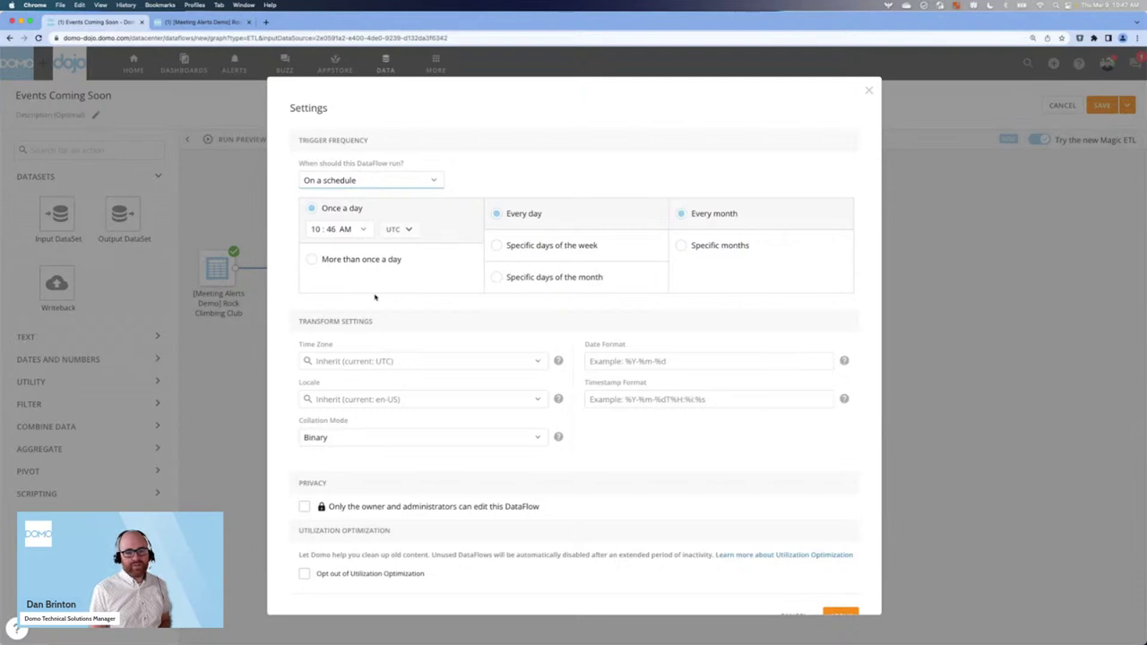
left_click(312, 260)
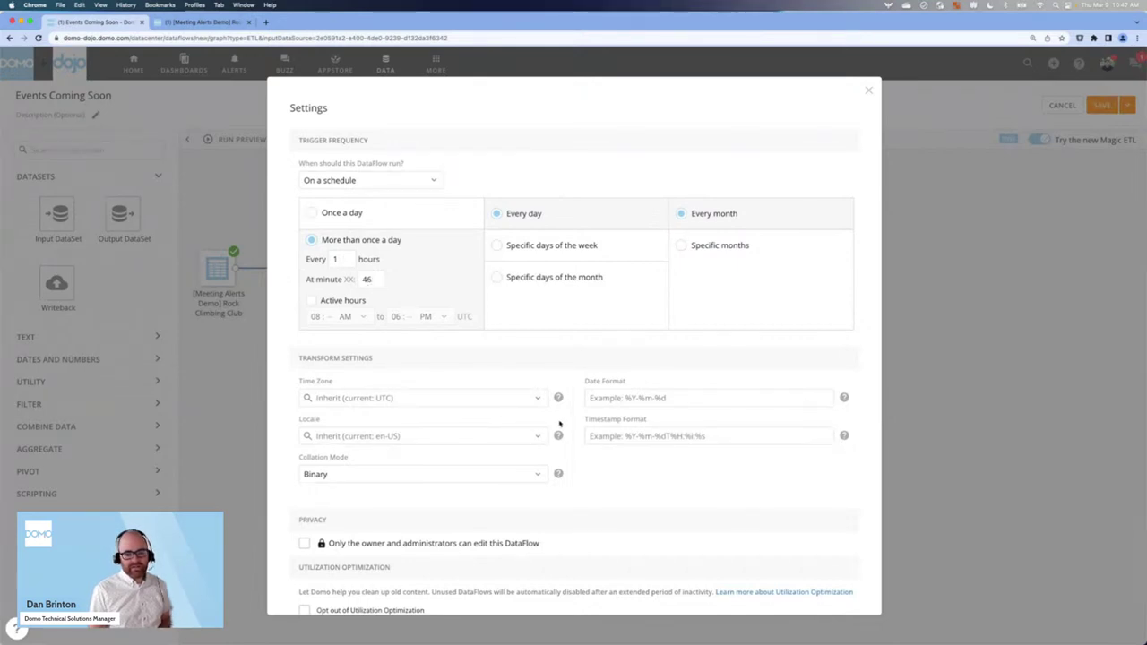
scroll(560, 424, "down", 2)
left_click(844, 588)
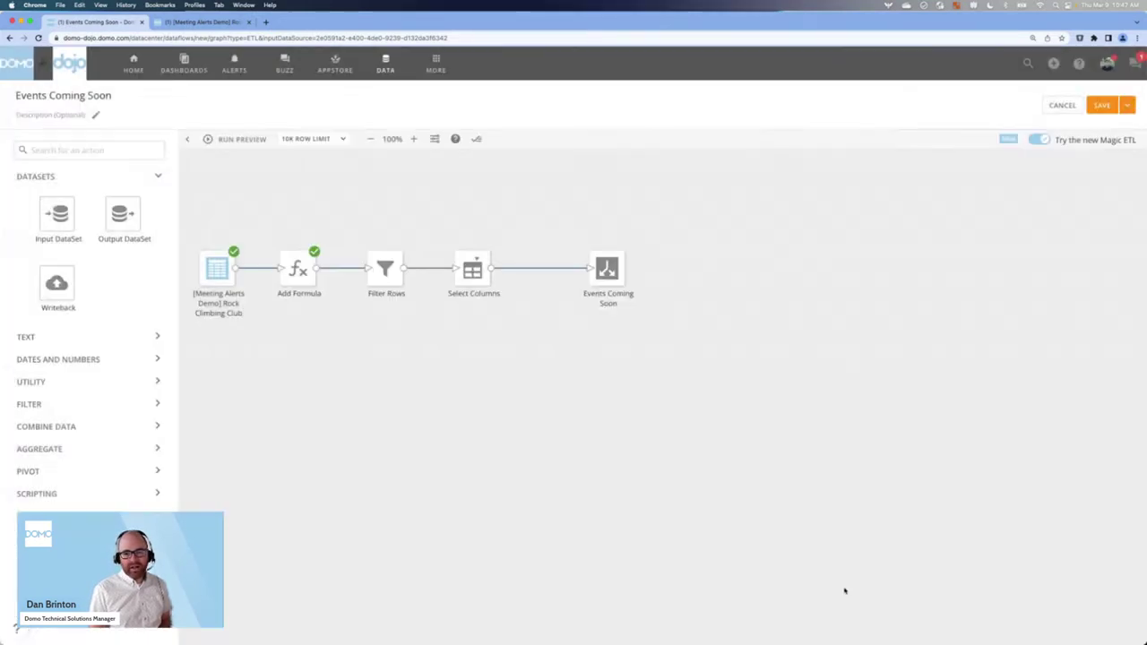
Step: Save the Events Coming Soon dataflow, confirming in the Save DataFlow dialog
left_click(1101, 104)
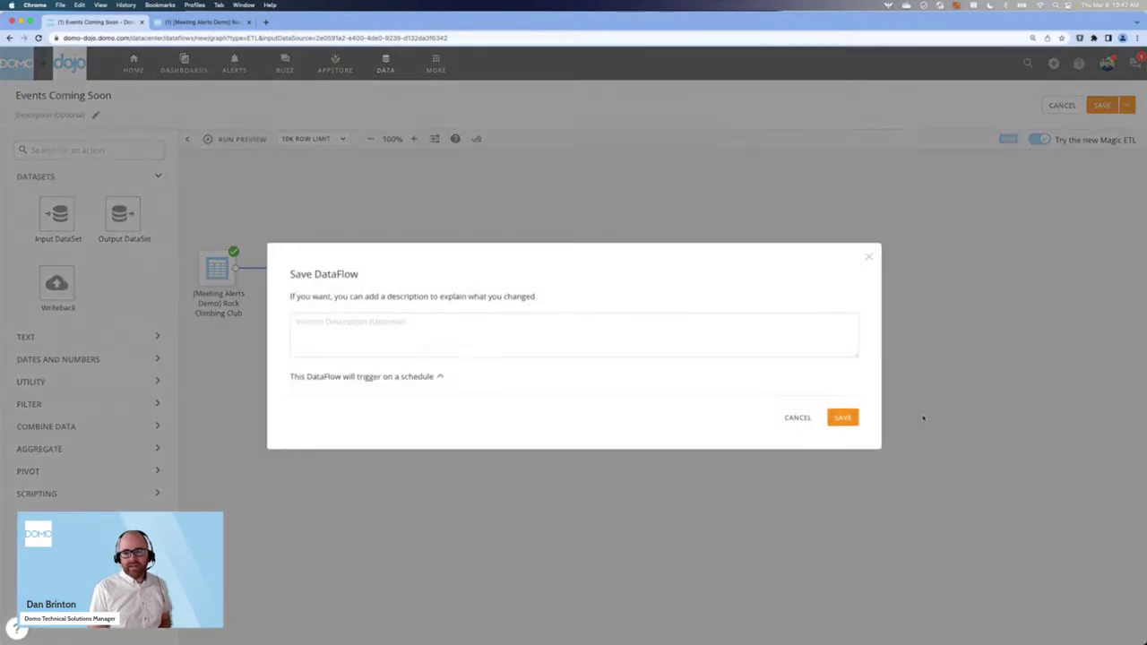
left_click(846, 416)
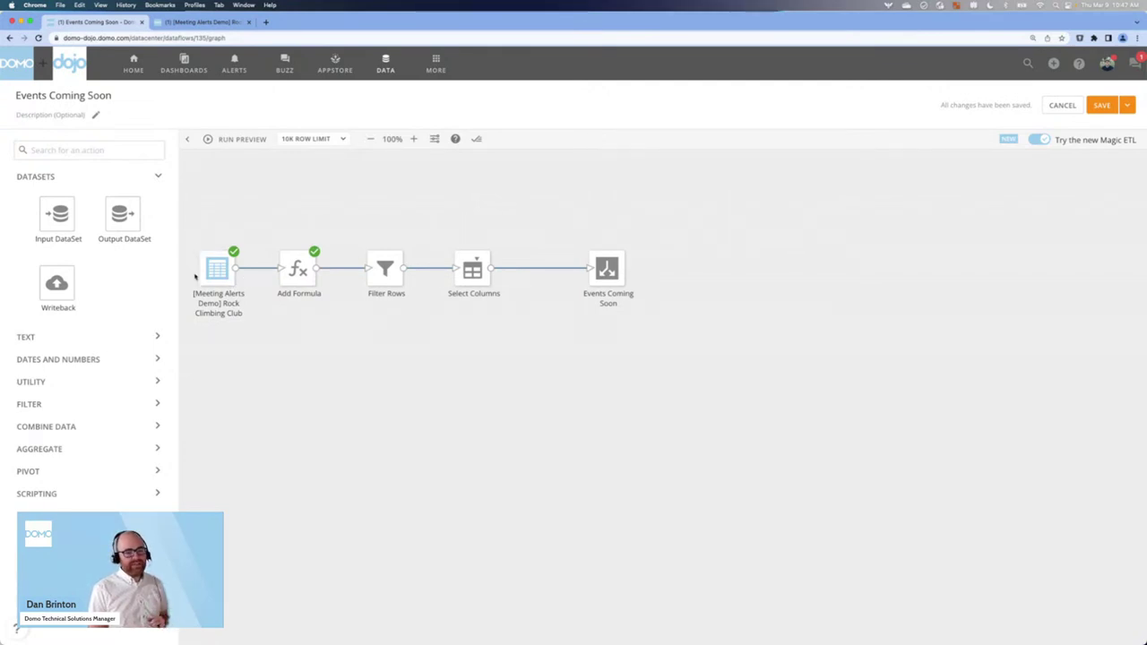
Step: Inspect the Rock Climbing Club input and the Add Formula step's Hours Until Start formula
left_click_drag(181, 224, 259, 334)
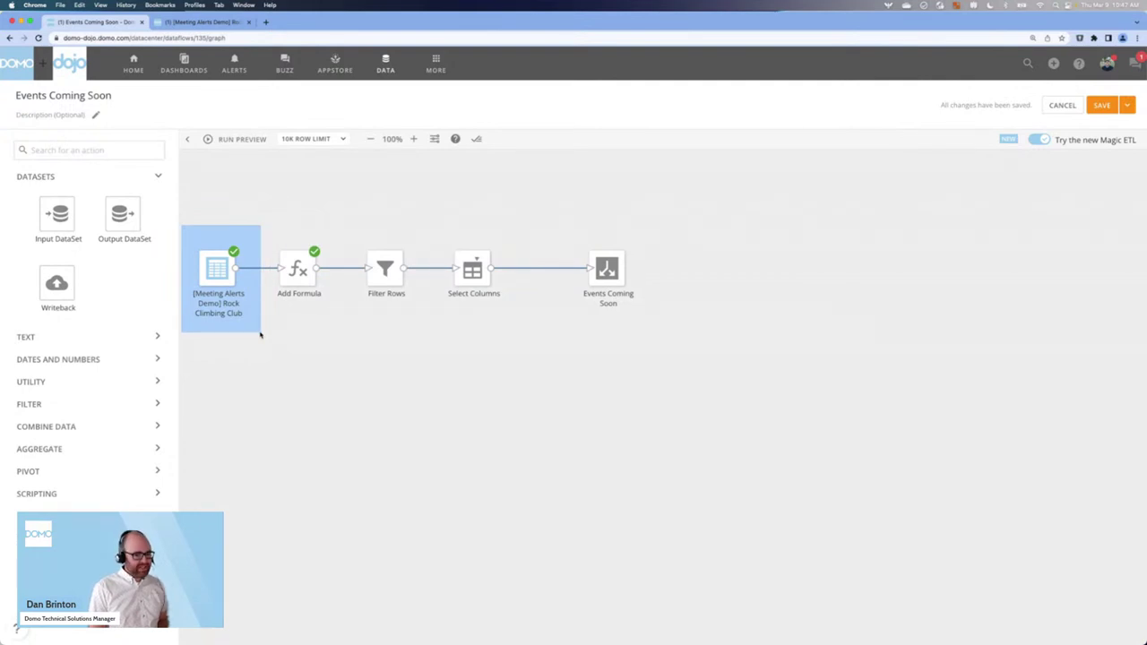
left_click_drag(260, 335, 253, 333)
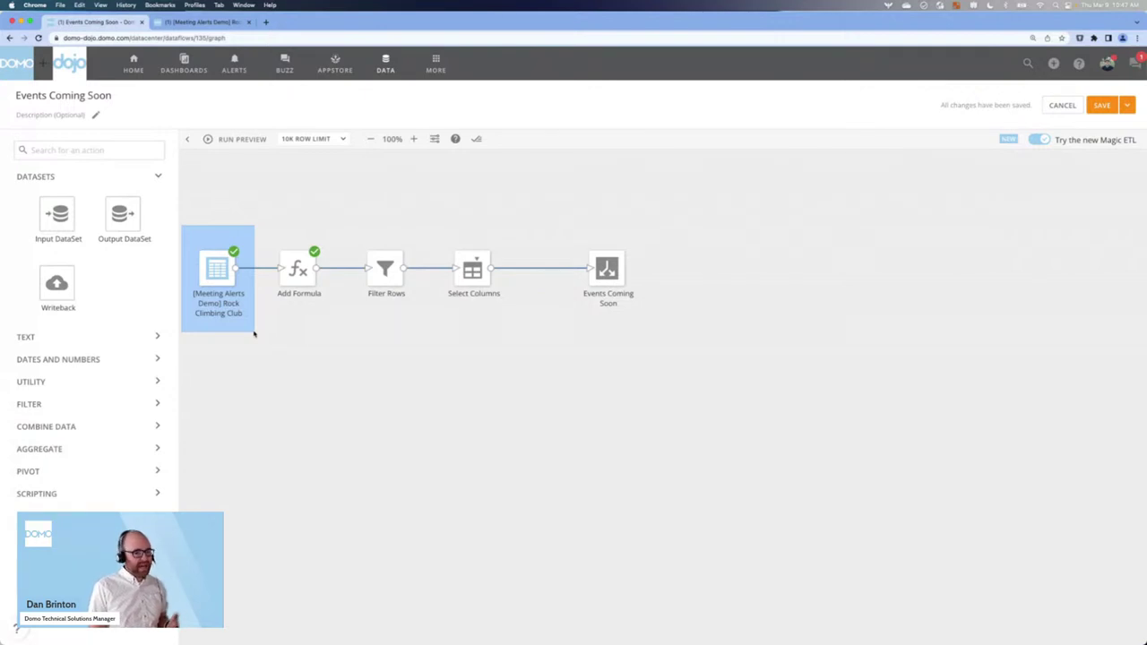
left_click_drag(253, 333, 257, 337)
left_click(299, 285)
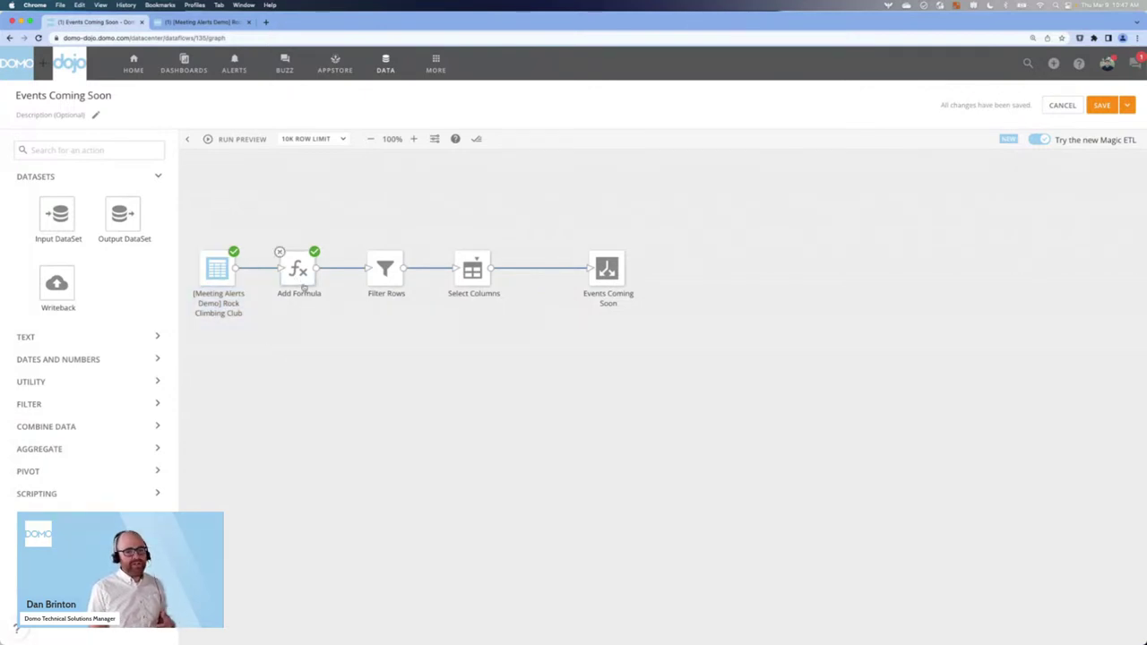
left_click(326, 399)
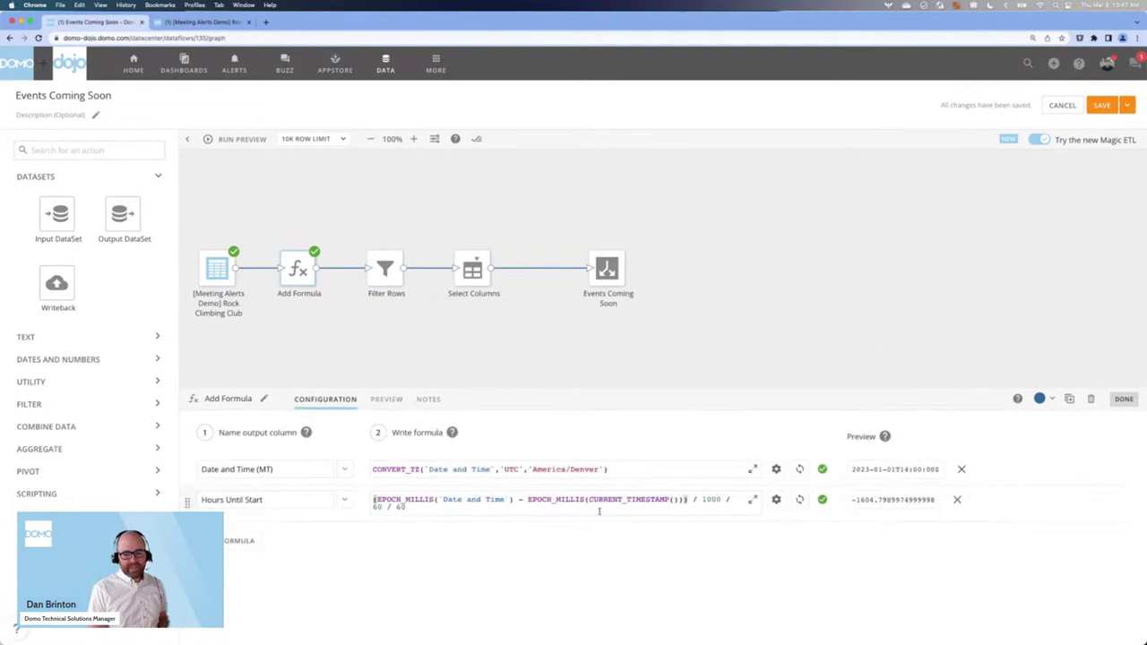
left_click_drag(588, 499, 684, 499)
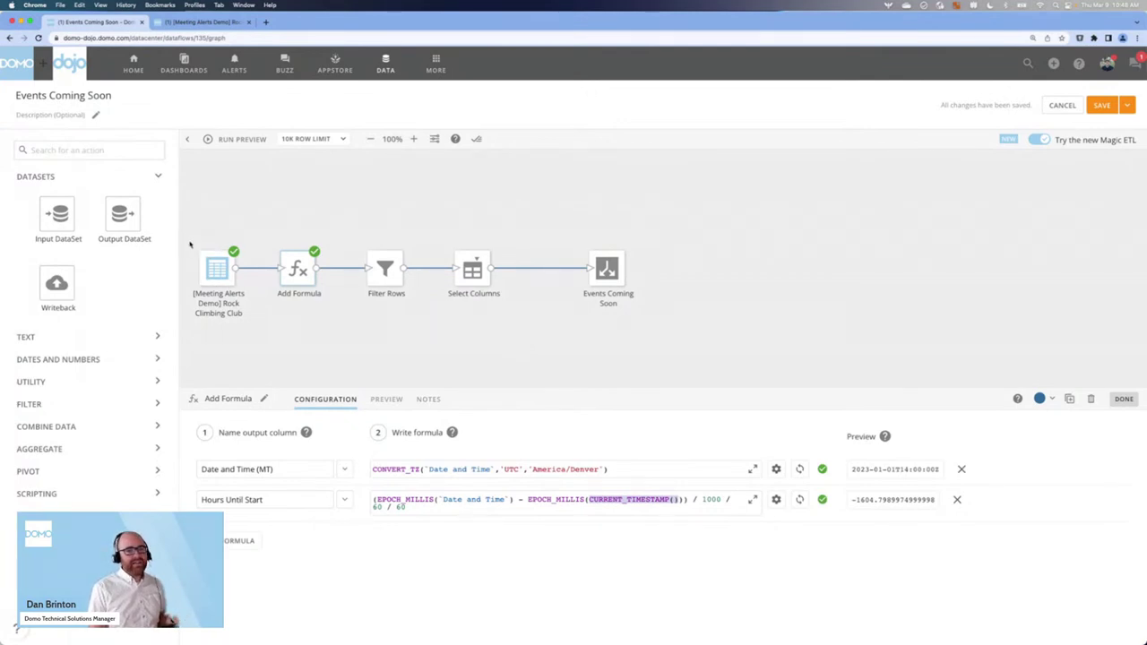
Step: Select the Add Formula, Filter Rows, Select Columns and output steps and shift them right
left_click_drag(181, 228, 254, 339)
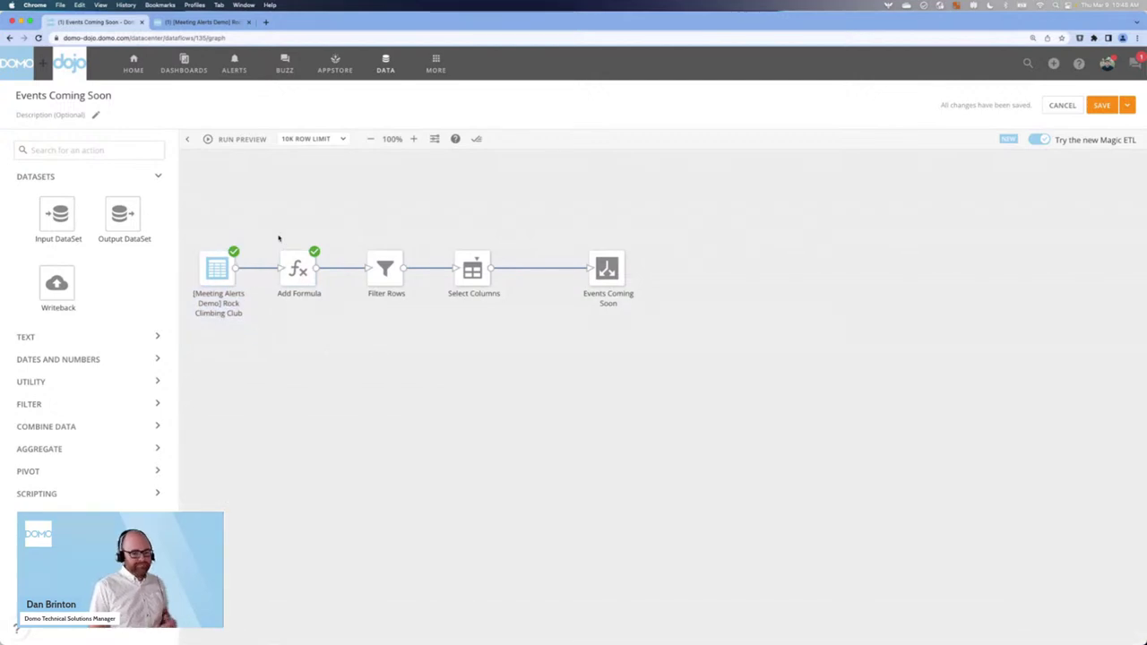
left_click_drag(272, 231, 740, 341)
left_click_drag(606, 272, 719, 279)
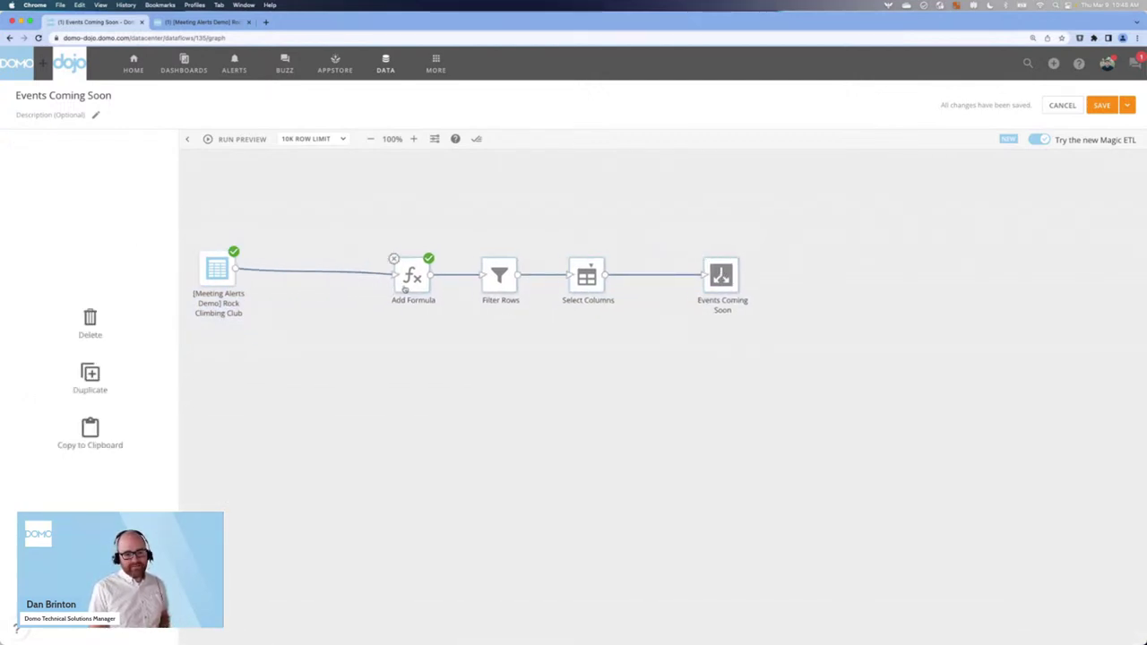
Step: Place a new Input DataSet step above the flow and set it to Dataflow Trigger
left_click(307, 338)
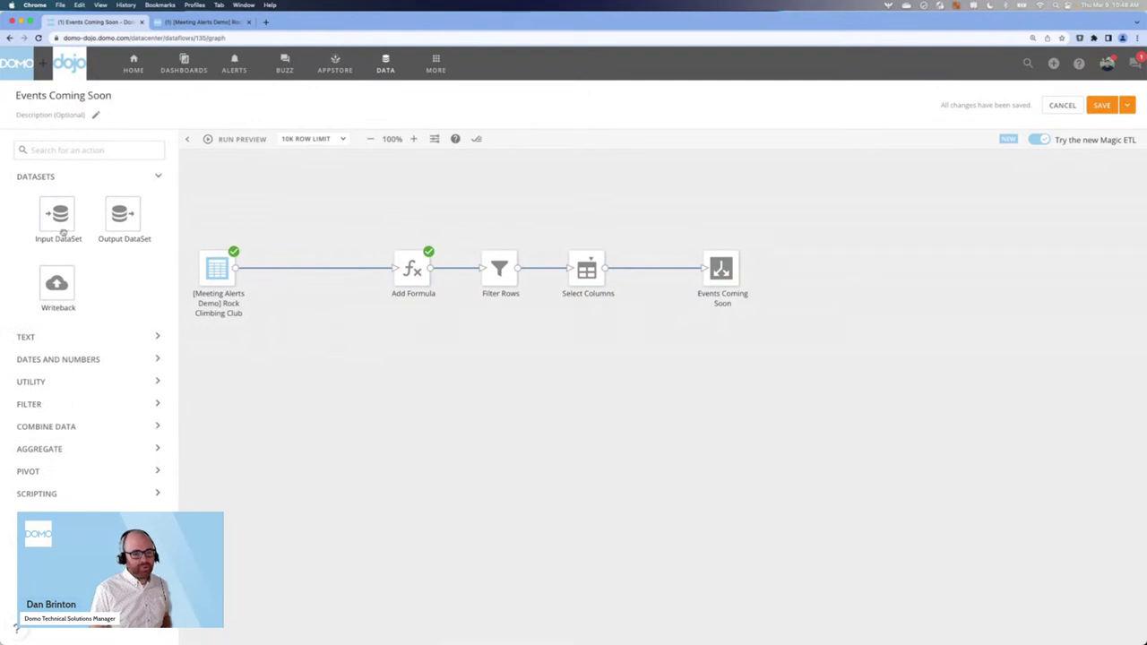
left_click_drag(58, 215, 218, 188)
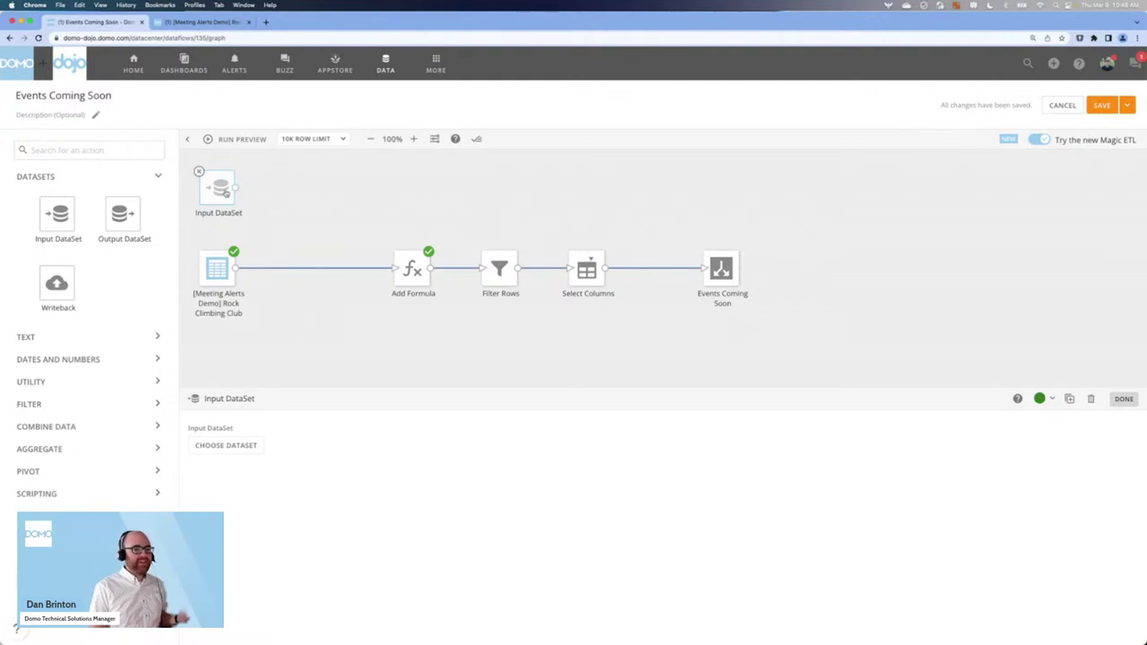
left_click(228, 445)
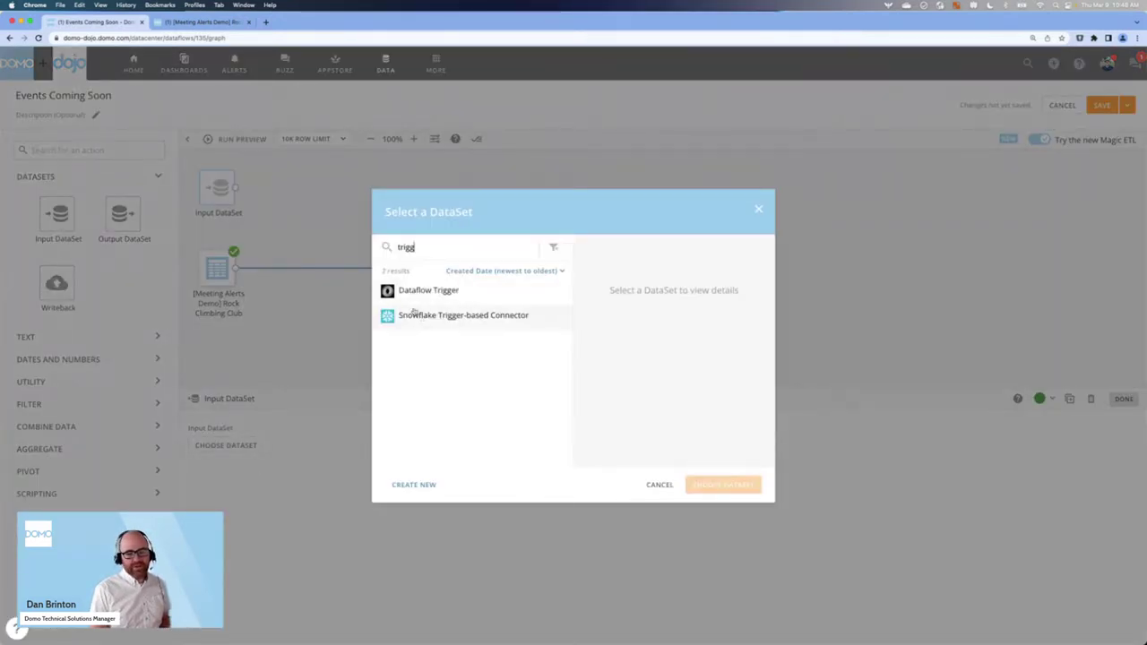
left_click(446, 293)
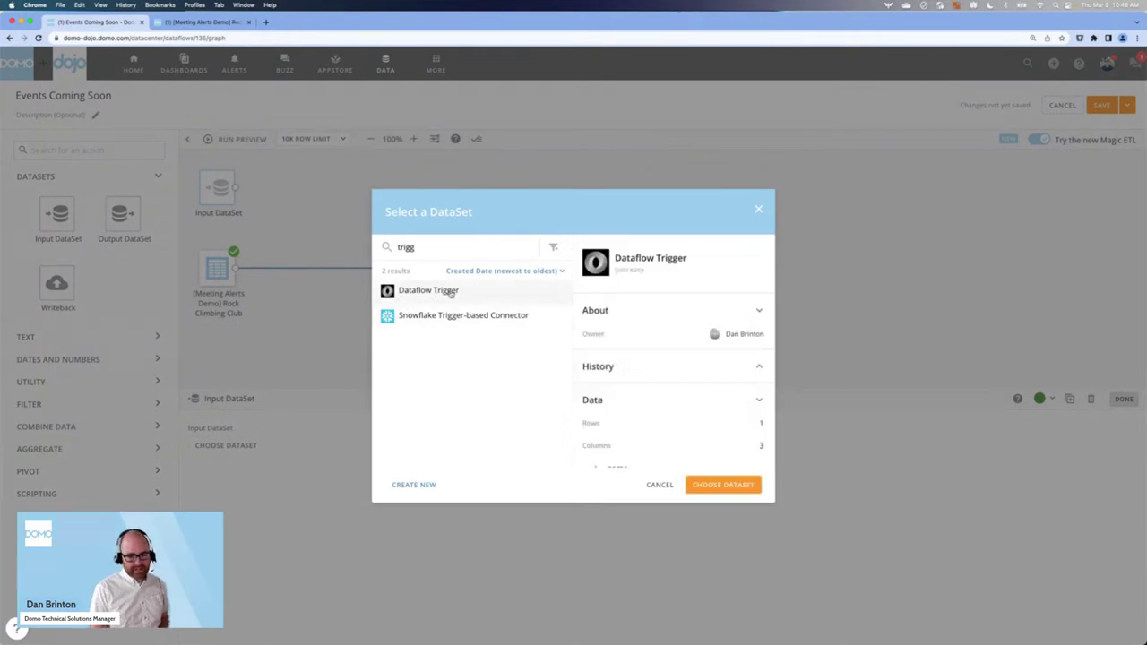
left_click(701, 485)
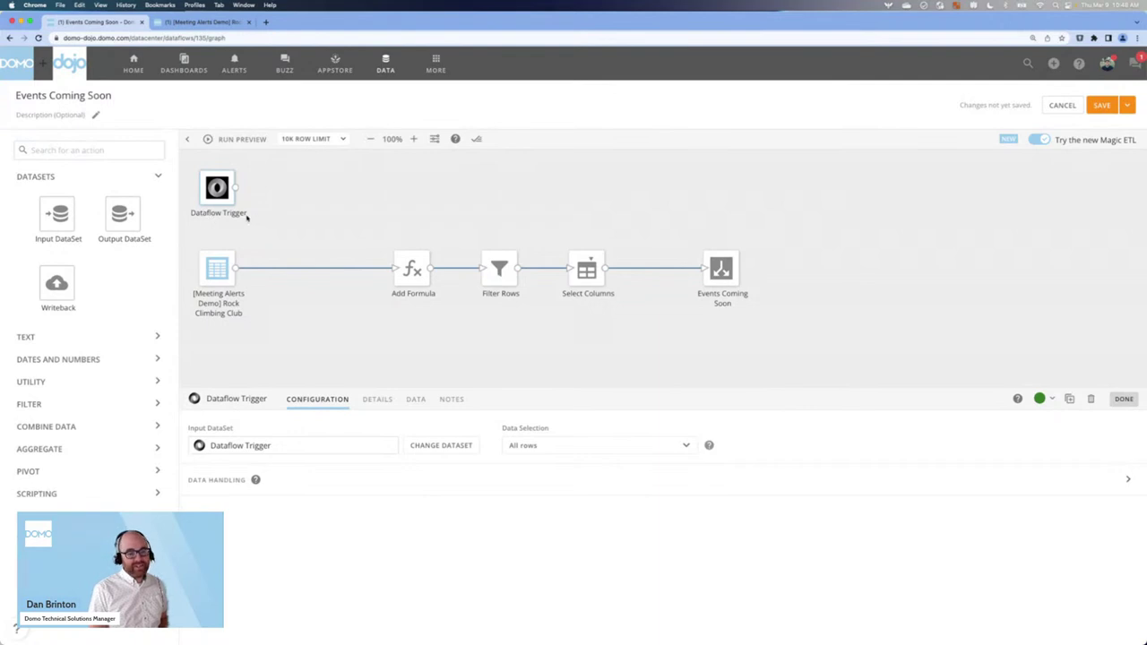
Step: Preview the Dataflow Trigger data: one row with _BATCH_ID_ 846.0 and a last-run timestamp
left_click(417, 399)
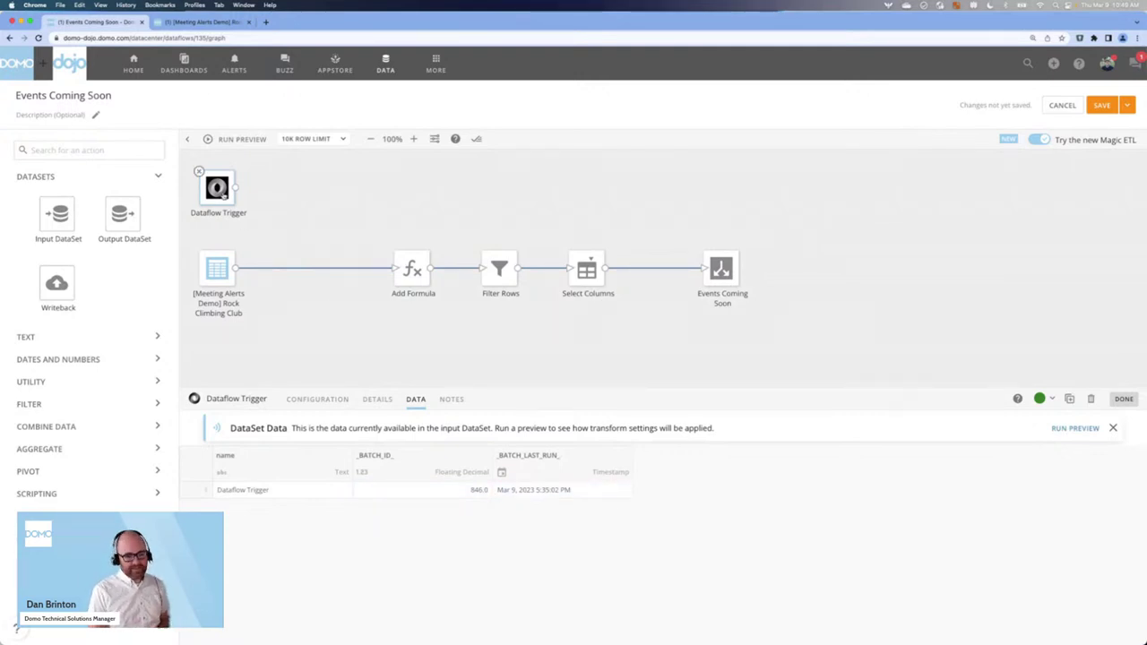
left_click_drag(183, 154, 267, 237)
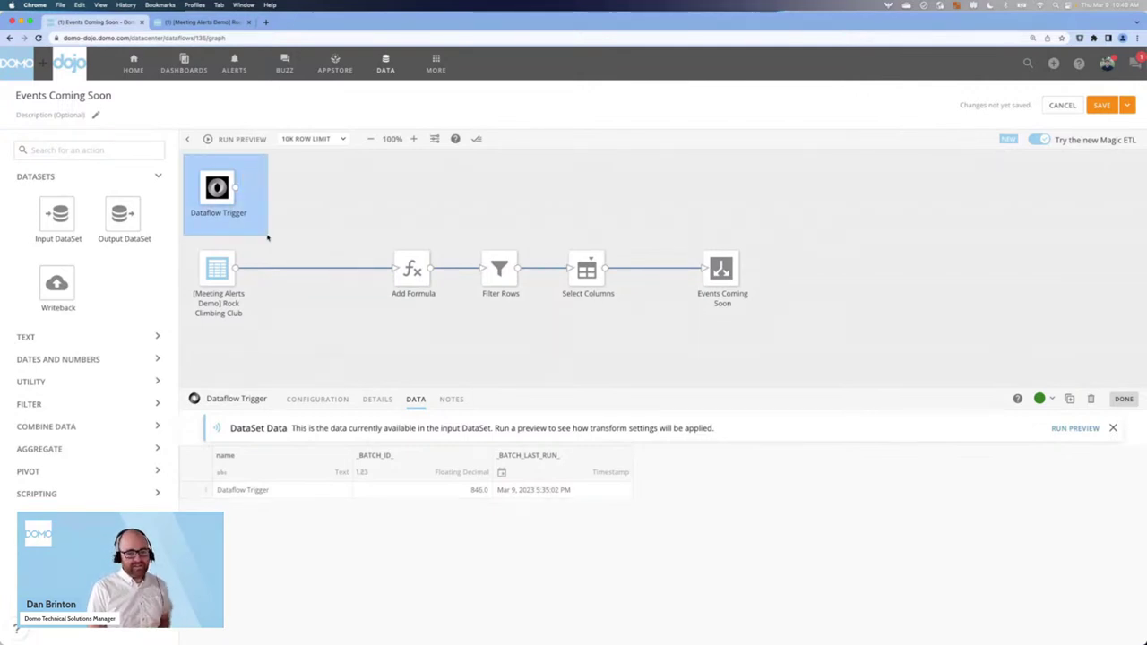
left_click_drag(267, 237, 256, 235)
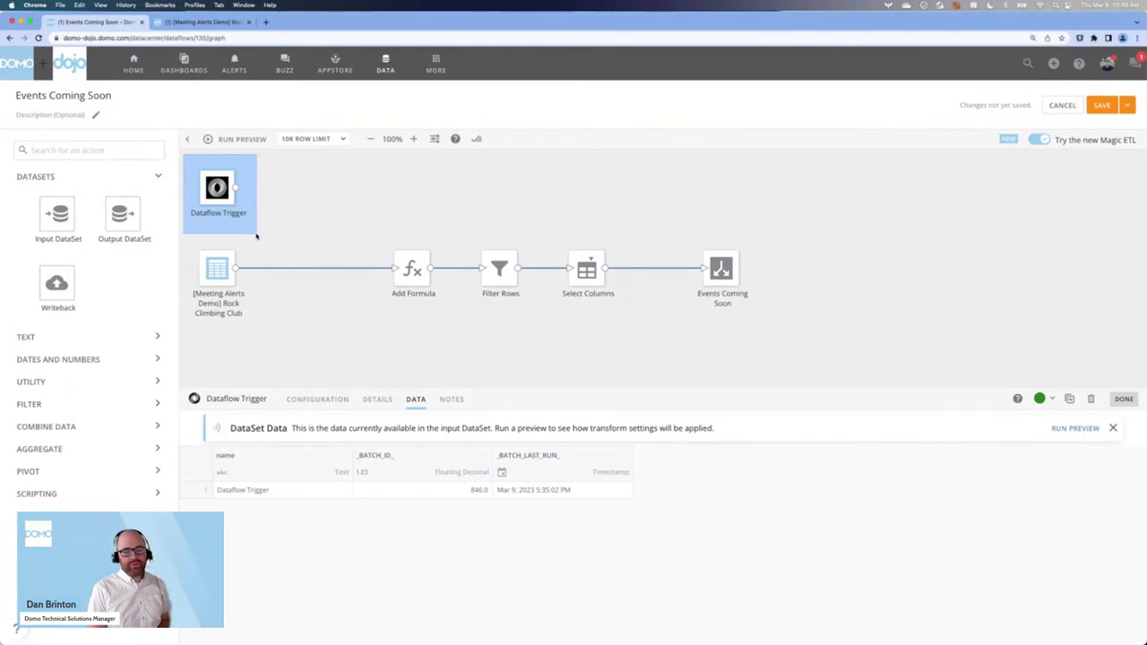
left_click_drag(257, 236, 260, 238)
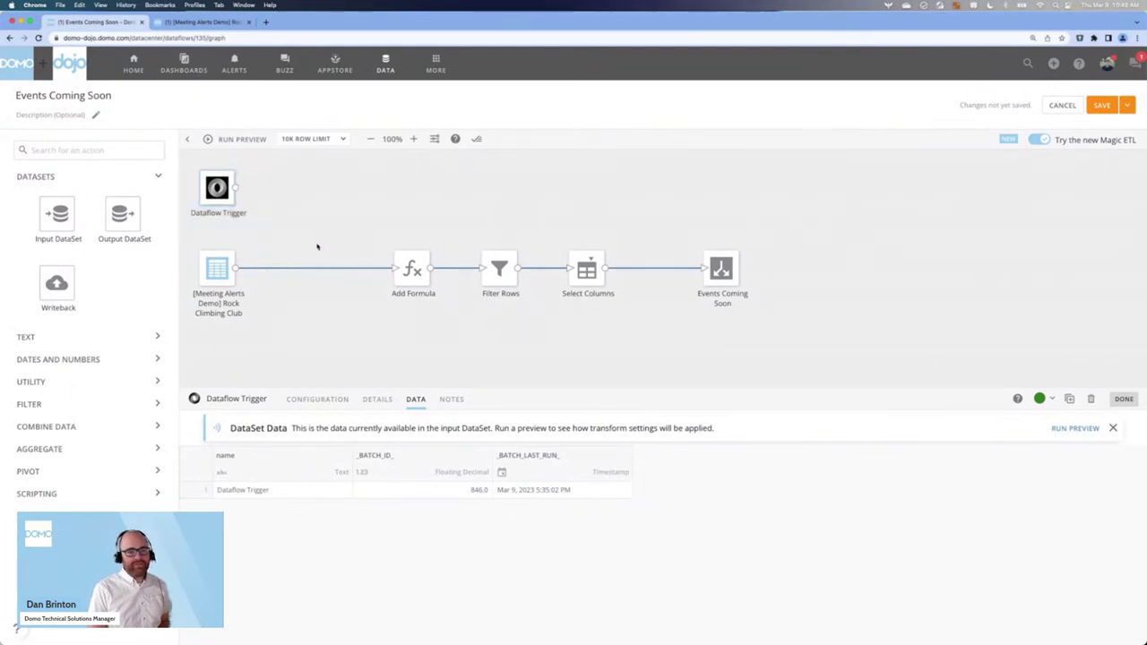
left_click(325, 235)
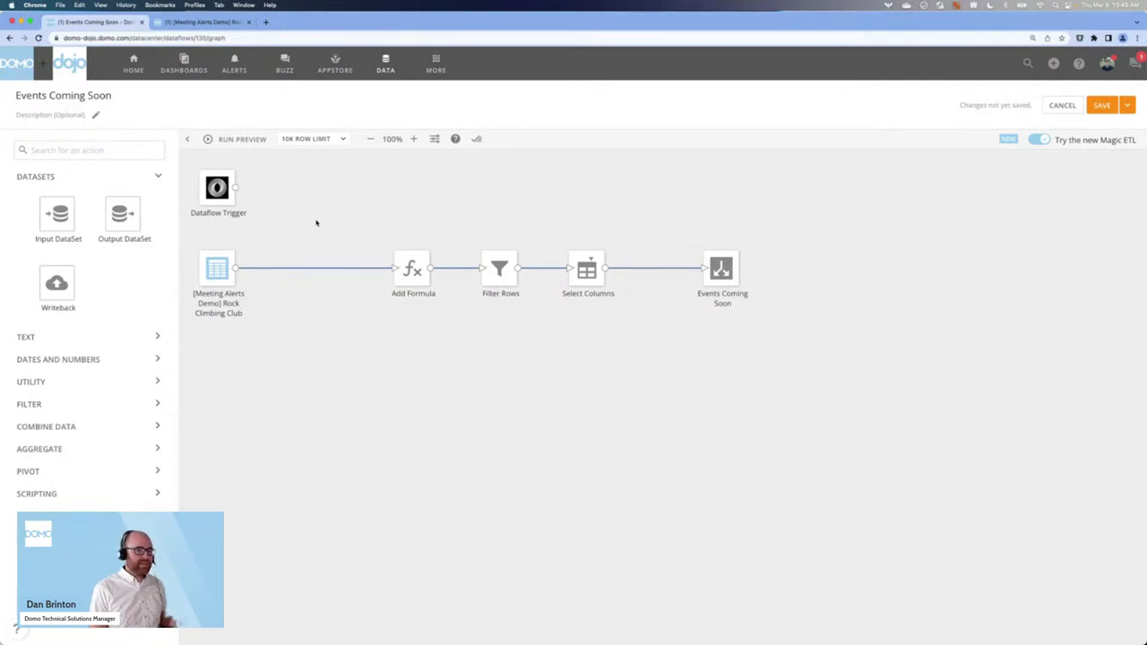
left_click(216, 190)
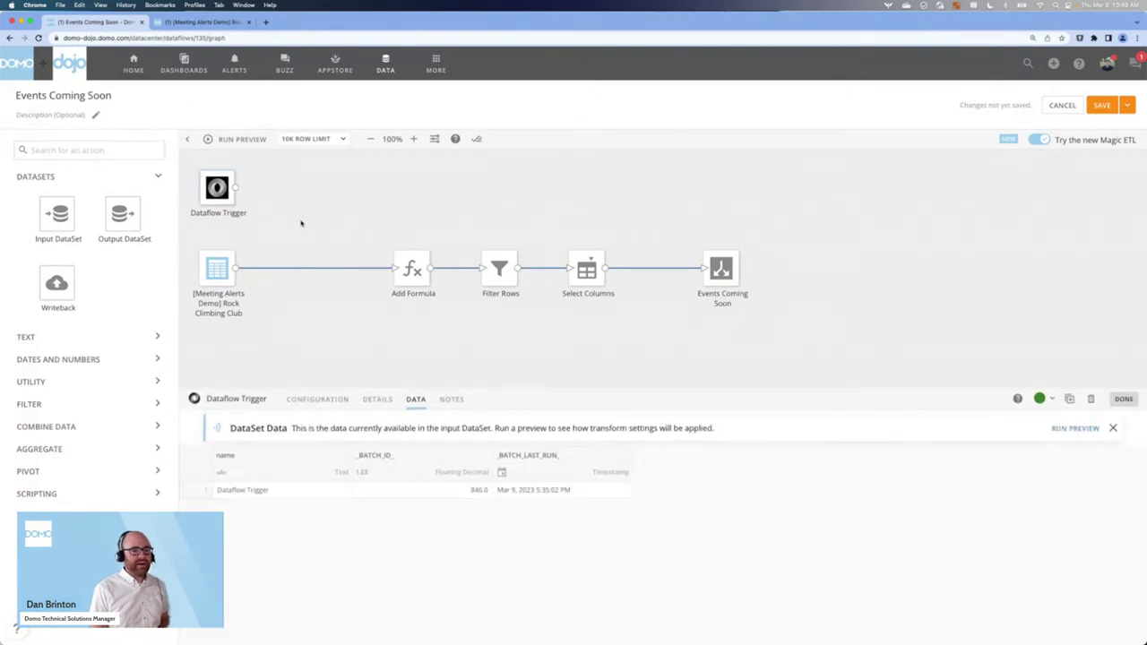
Step: Insert a Join Data step after Rock Climbing Club and connect Dataflow Trigger as its second input
left_click(80, 150)
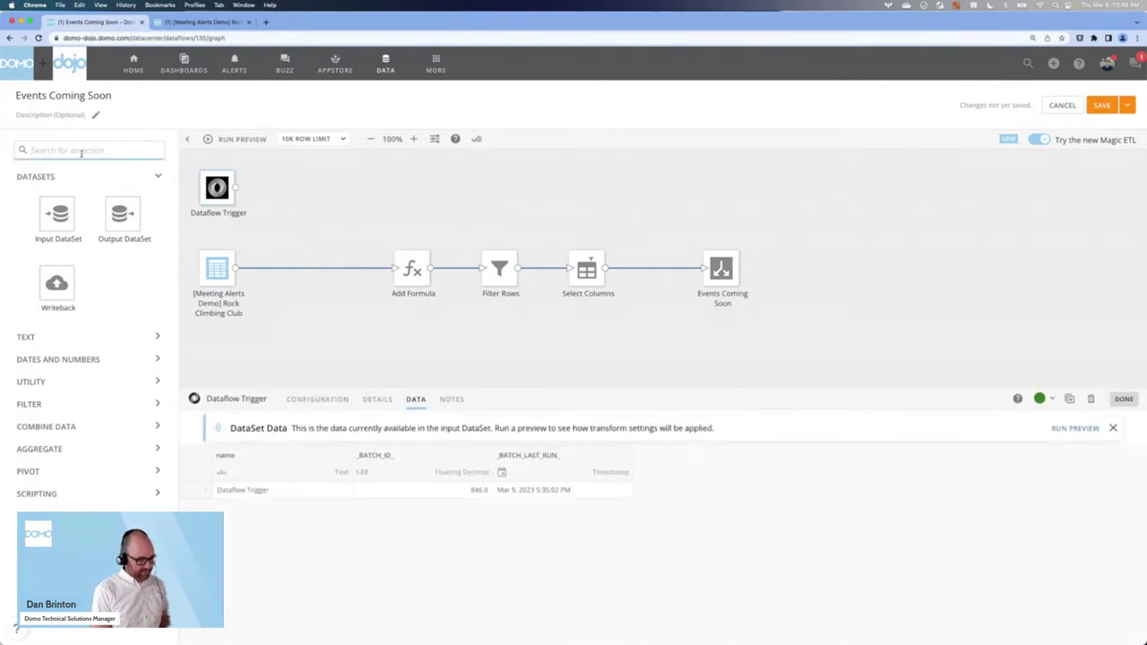
type("join")
left_click_drag(52, 217, 305, 267)
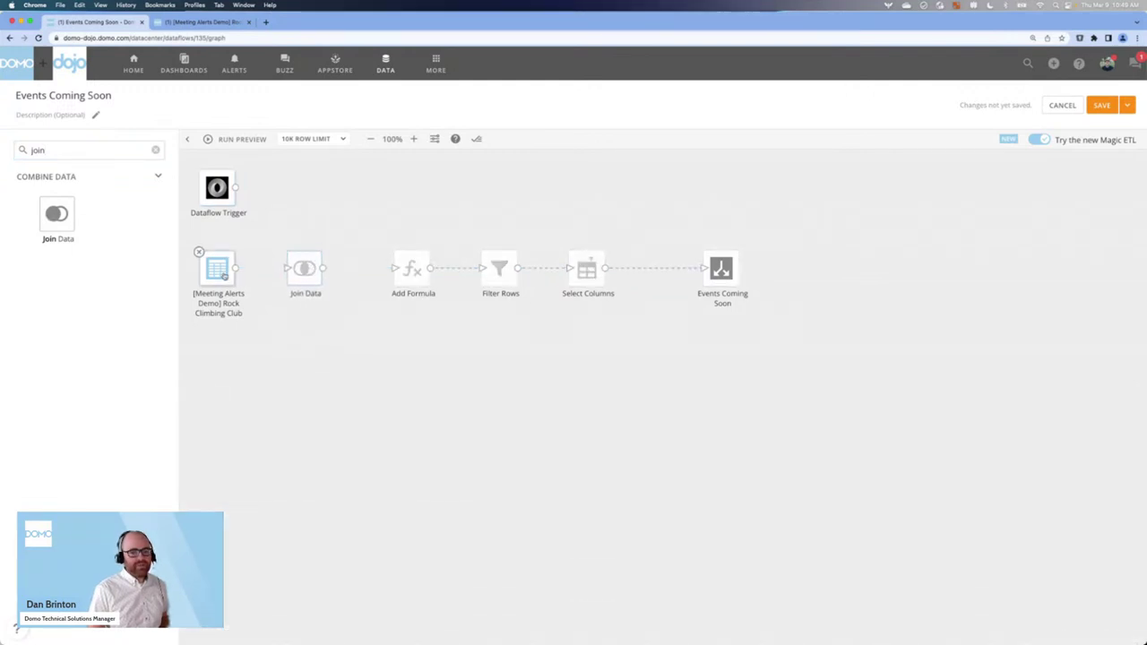
left_click_drag(235, 267, 395, 267)
left_click(218, 190)
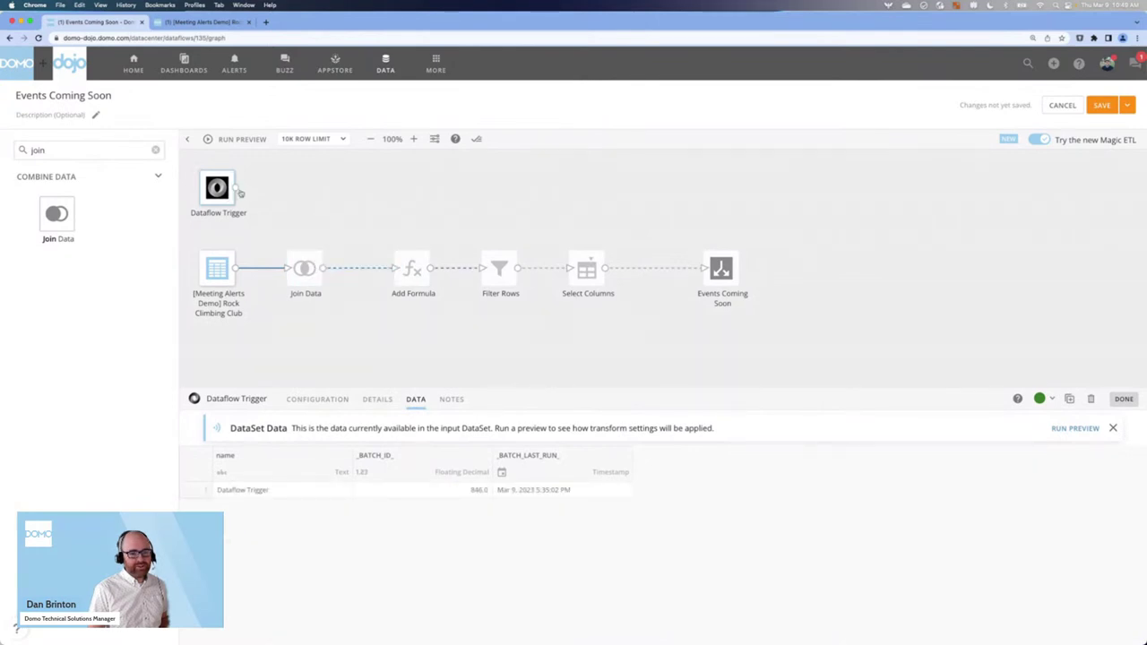
left_click_drag(236, 190, 303, 267)
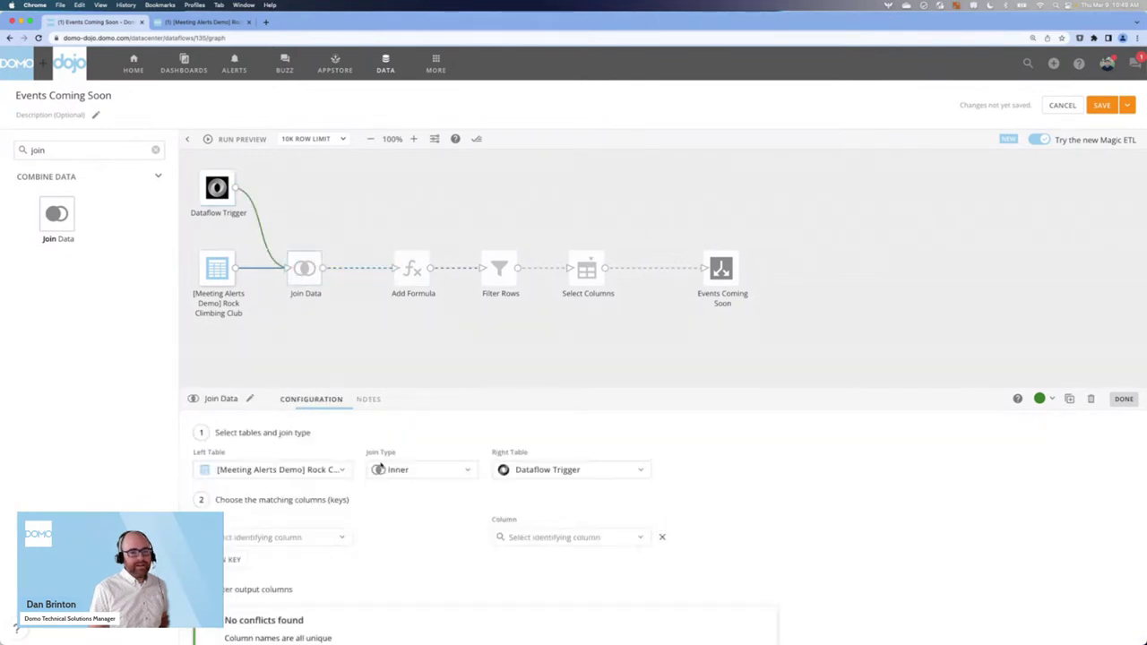
Step: Make the join Left Outer, matching Date and Time to _BATCH_LAST_RUN_
left_click(449, 470)
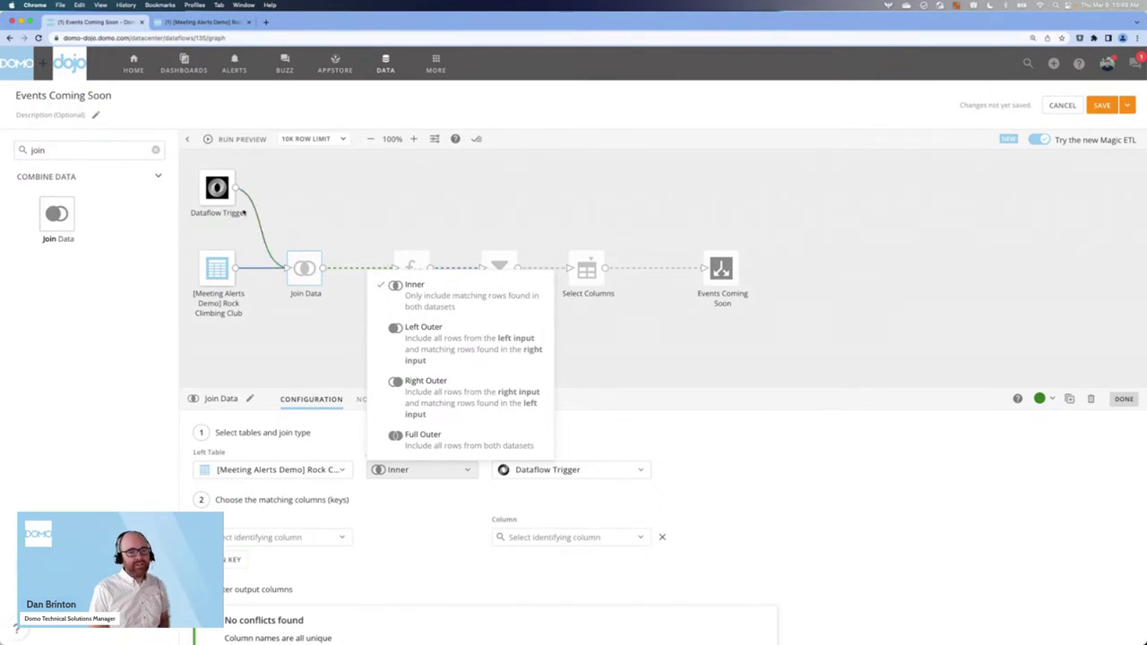
left_click(419, 344)
left_click(591, 537)
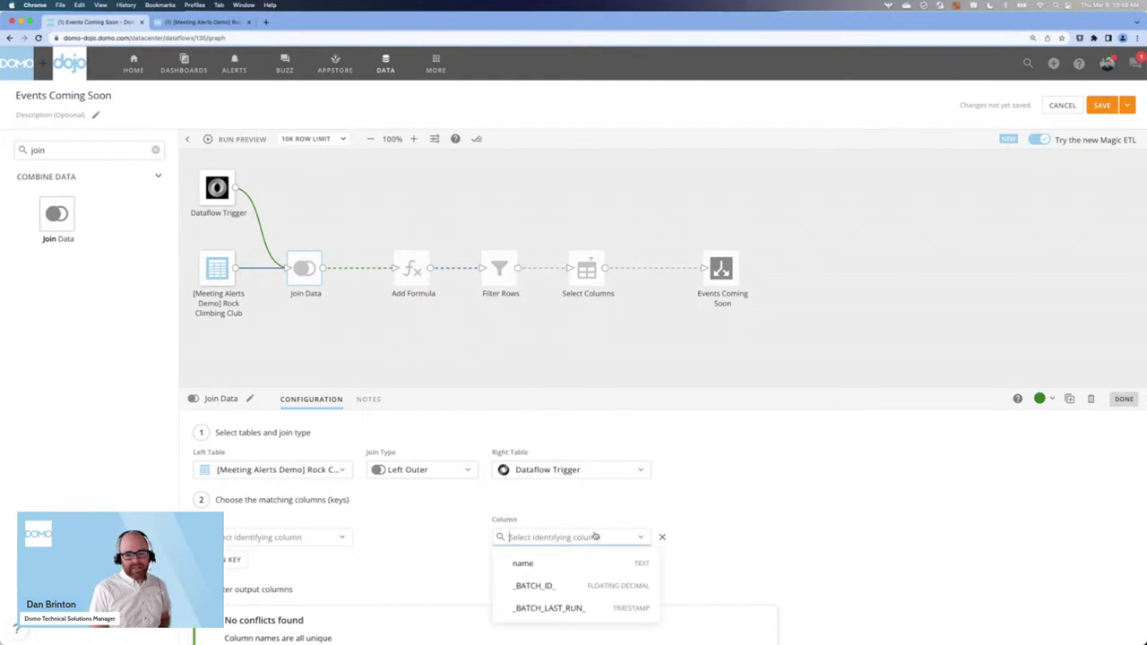
left_click(593, 614)
left_click(346, 539)
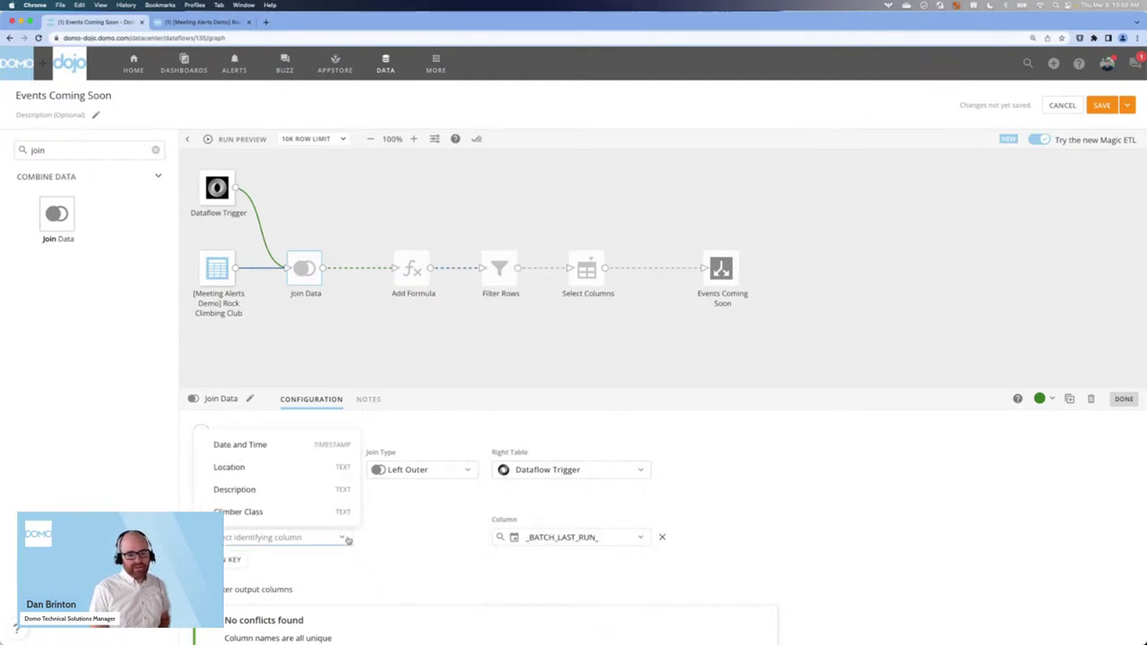
left_click(233, 446)
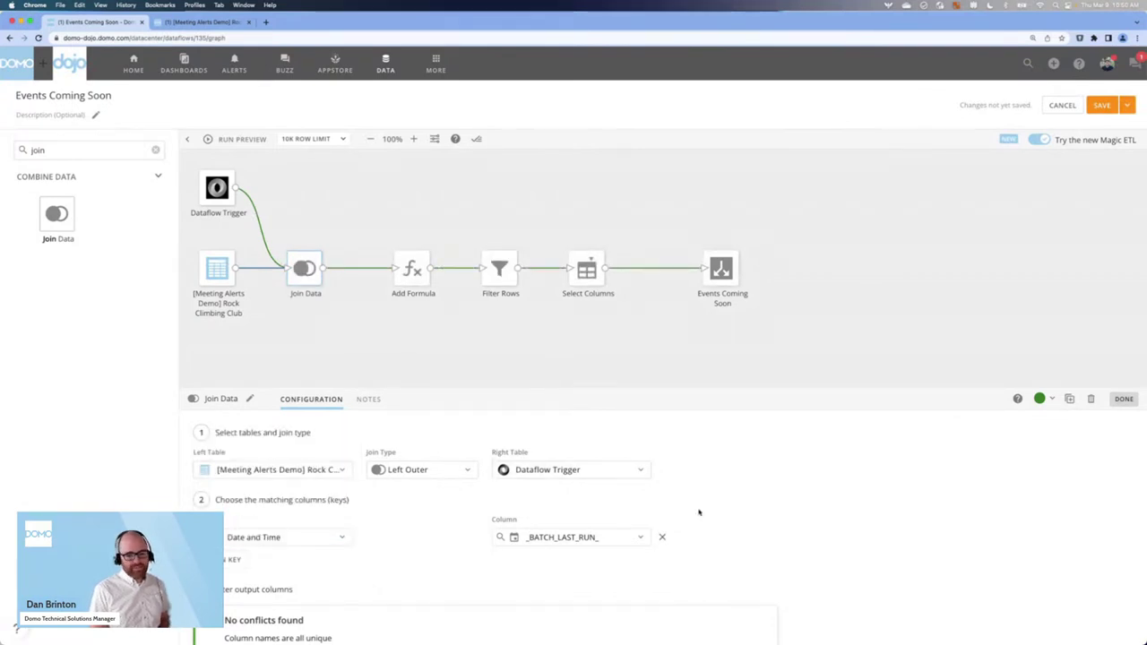
scroll(681, 533, "down", 2)
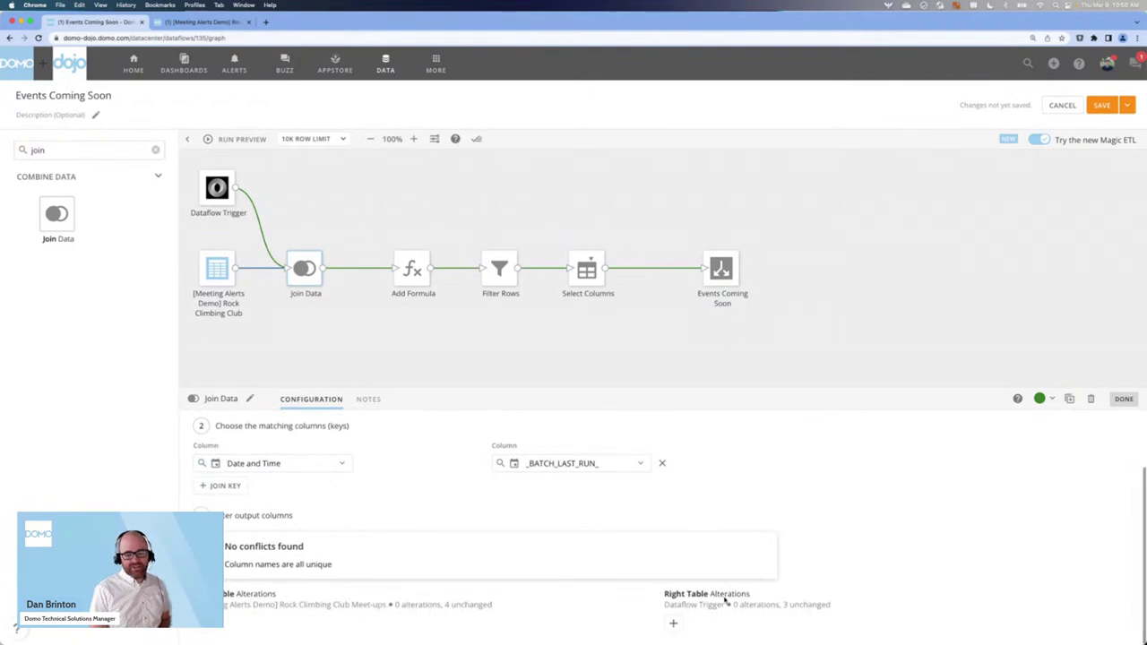
Step: Drop the name, _BATCH_ID_ and _BATCH_LAST_RUN_ columns from the Join Data output
left_click(672, 624)
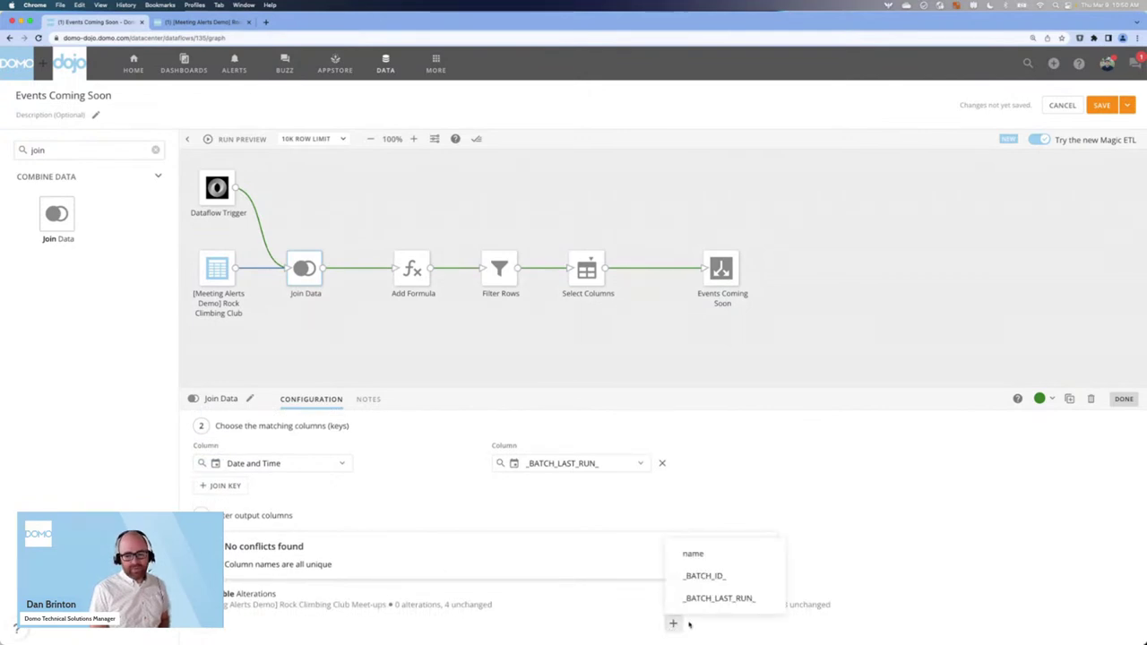
left_click(693, 554)
left_click(838, 625)
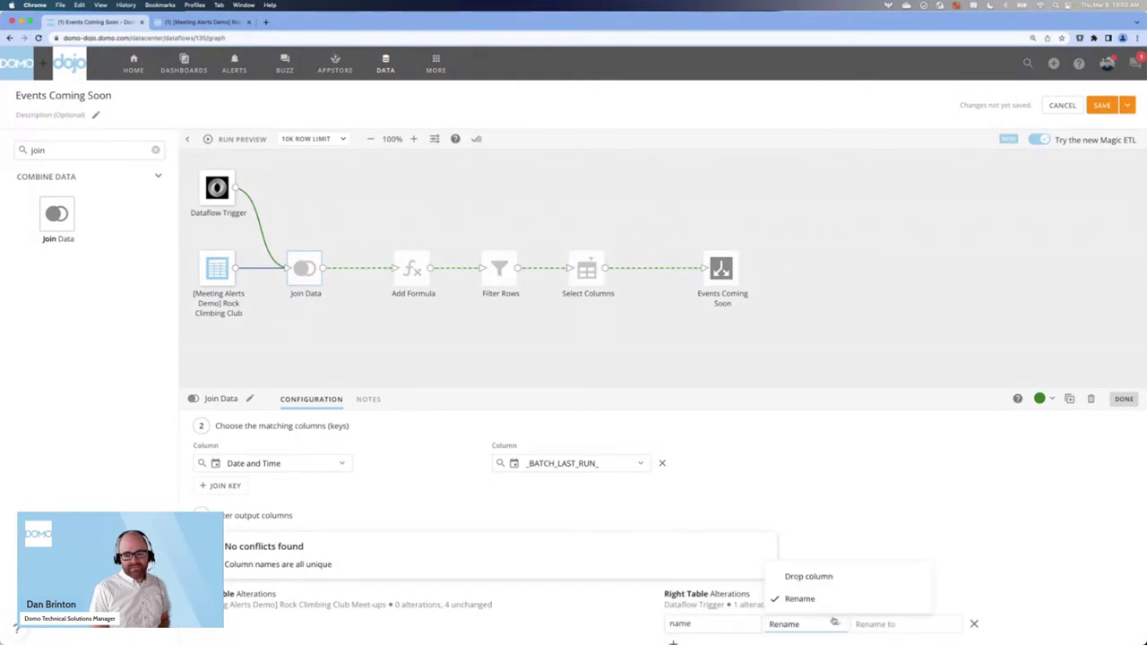
left_click(802, 578)
left_click(673, 623)
left_click(699, 576)
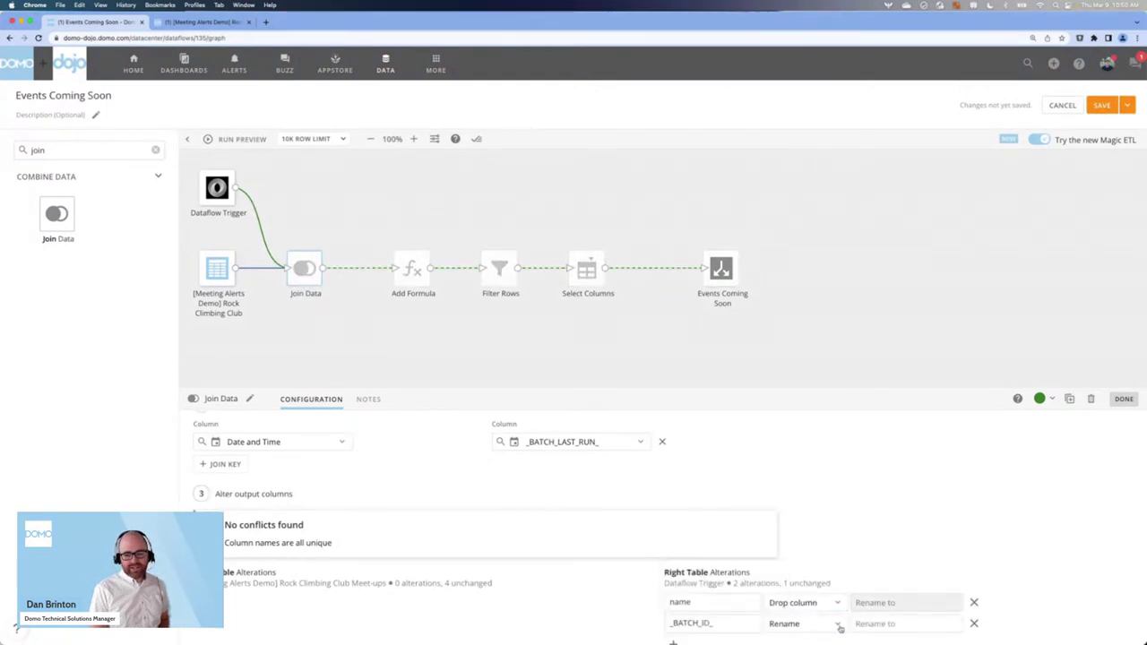
left_click(837, 625)
left_click(809, 578)
left_click(673, 623)
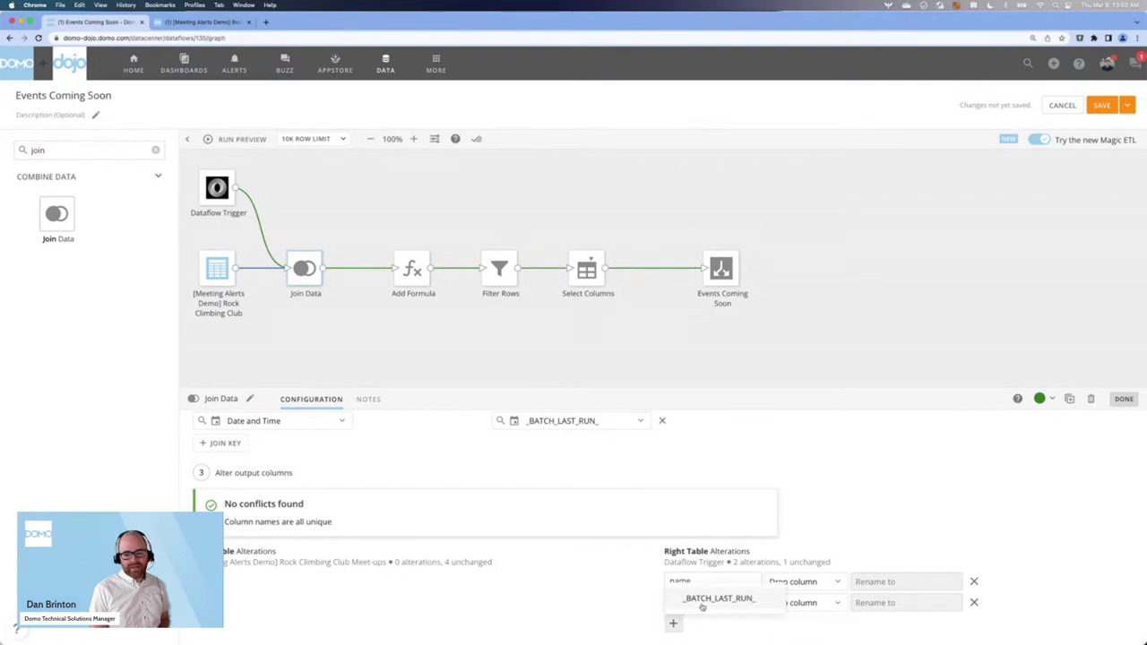
left_click(706, 595)
left_click(835, 625)
left_click(812, 578)
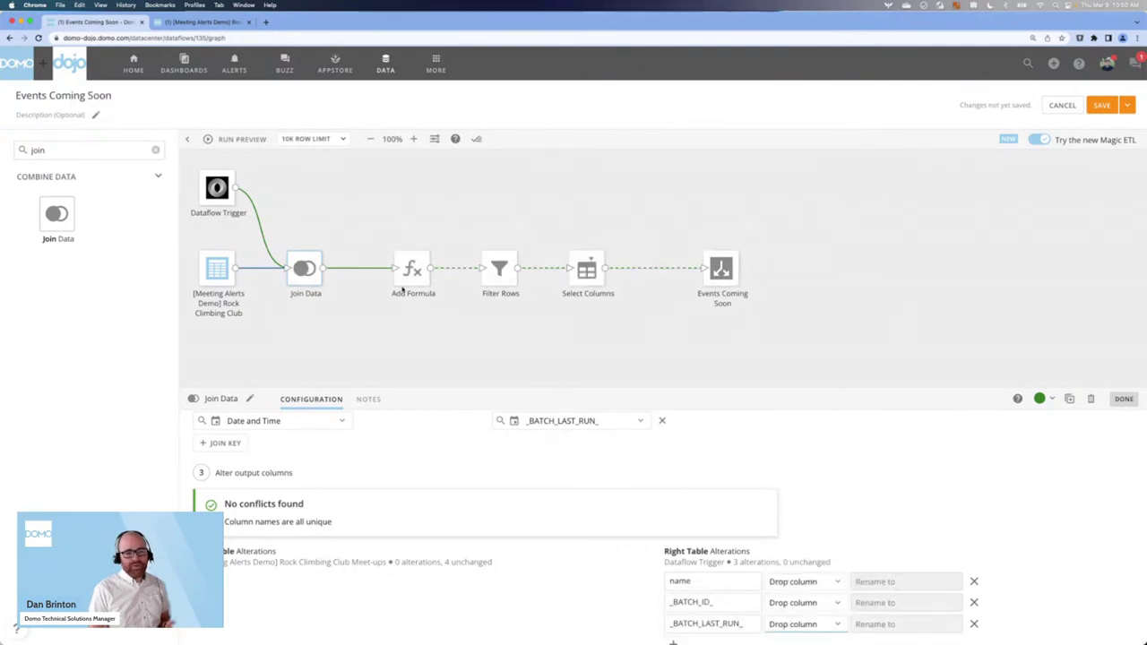
Step: Close the Join Data settings and bring up the Save DataFlow dialog
left_click_drag(185, 160, 270, 236)
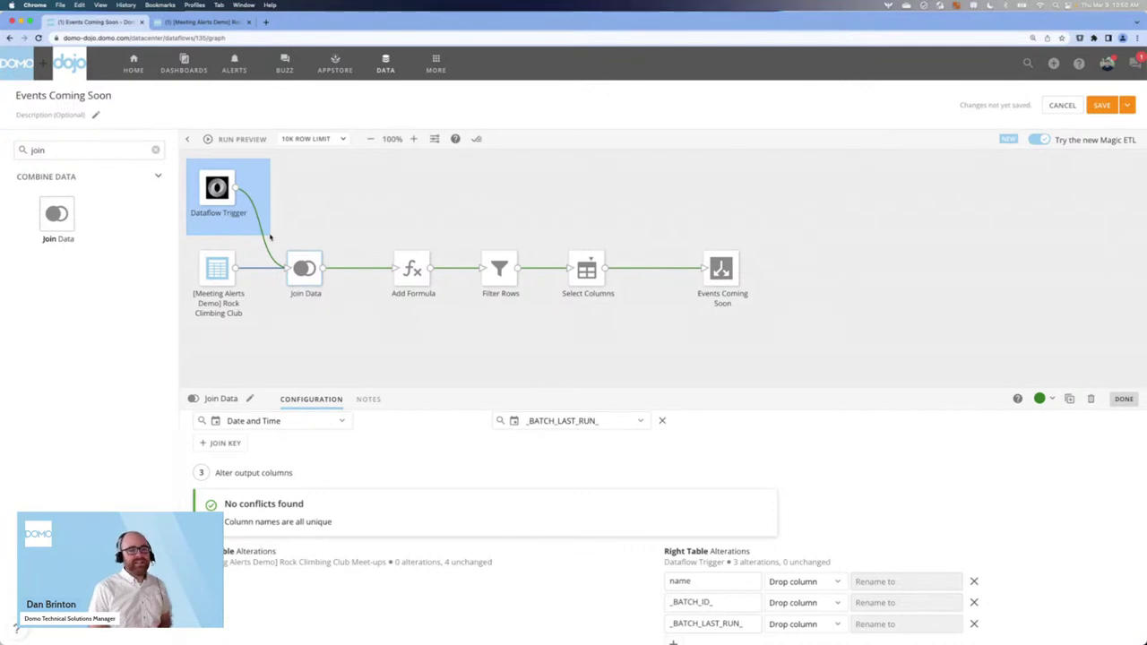
left_click_drag(270, 237, 272, 235)
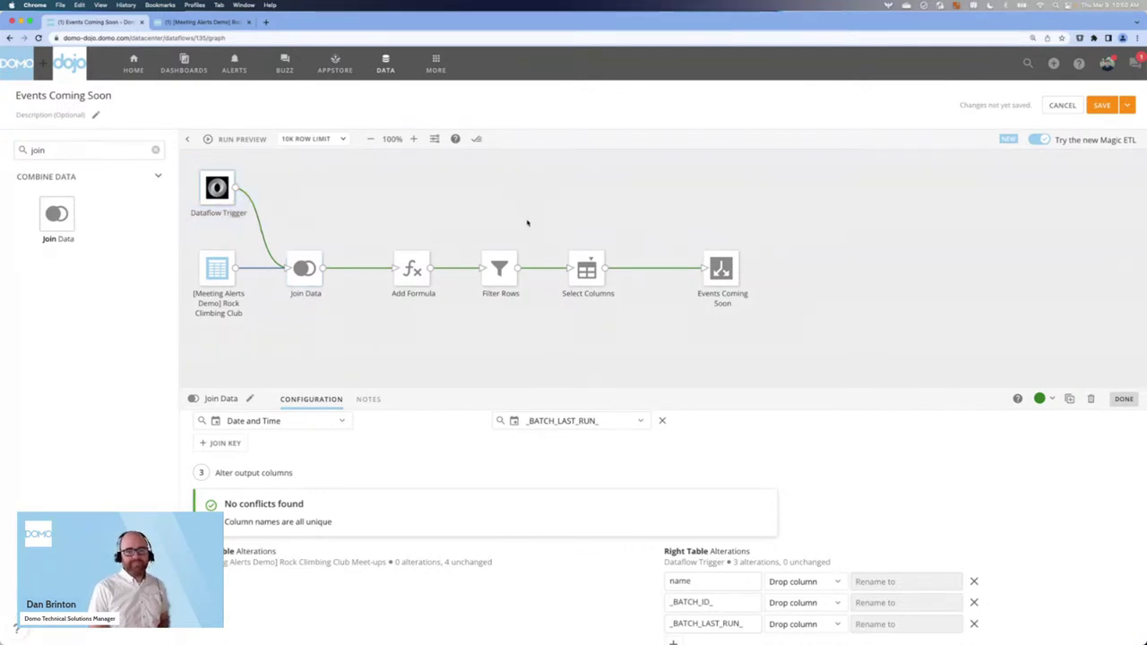
left_click(1099, 105)
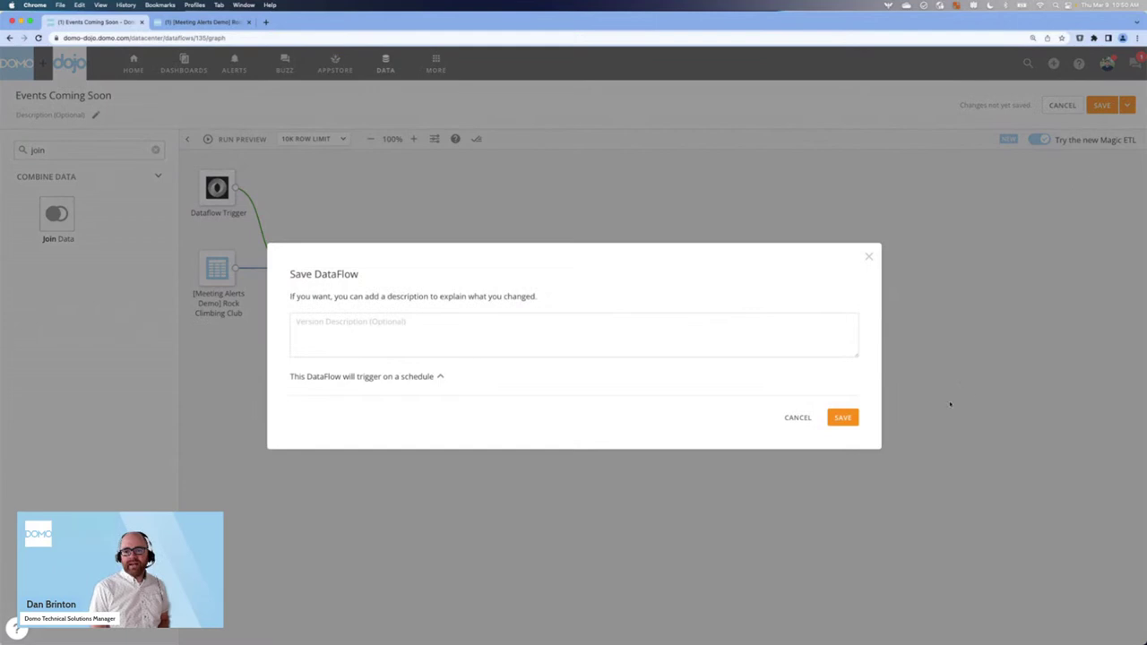
Step: Save the dataflow, then use Save and Run to save and start it running
left_click(841, 418)
left_click(1127, 105)
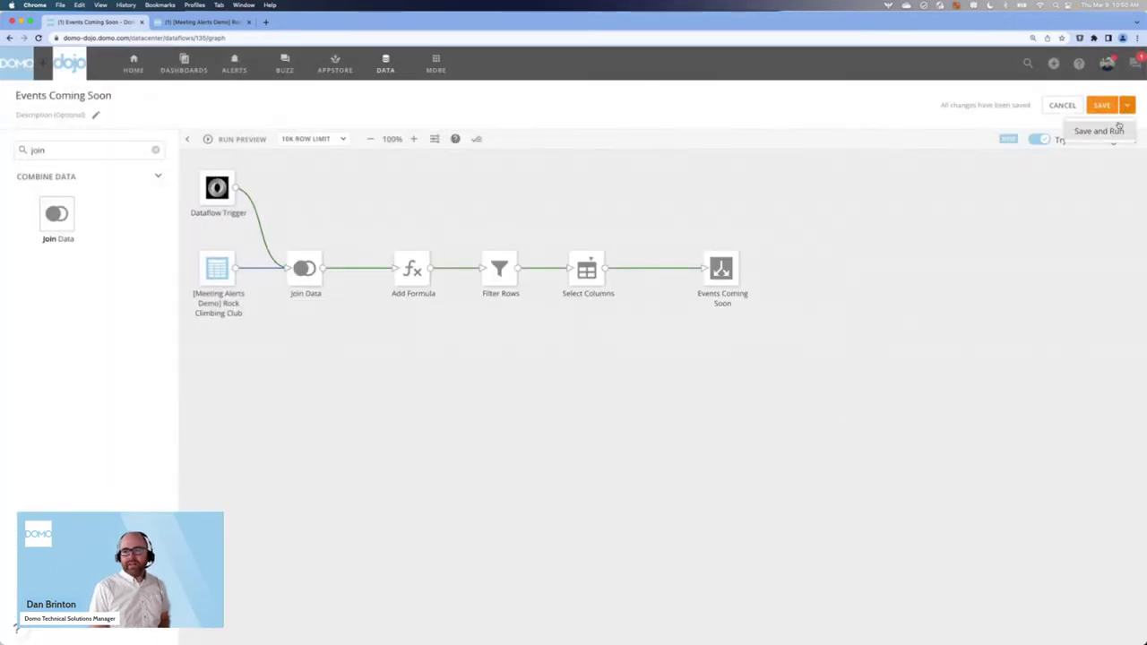
left_click(1116, 130)
left_click(830, 419)
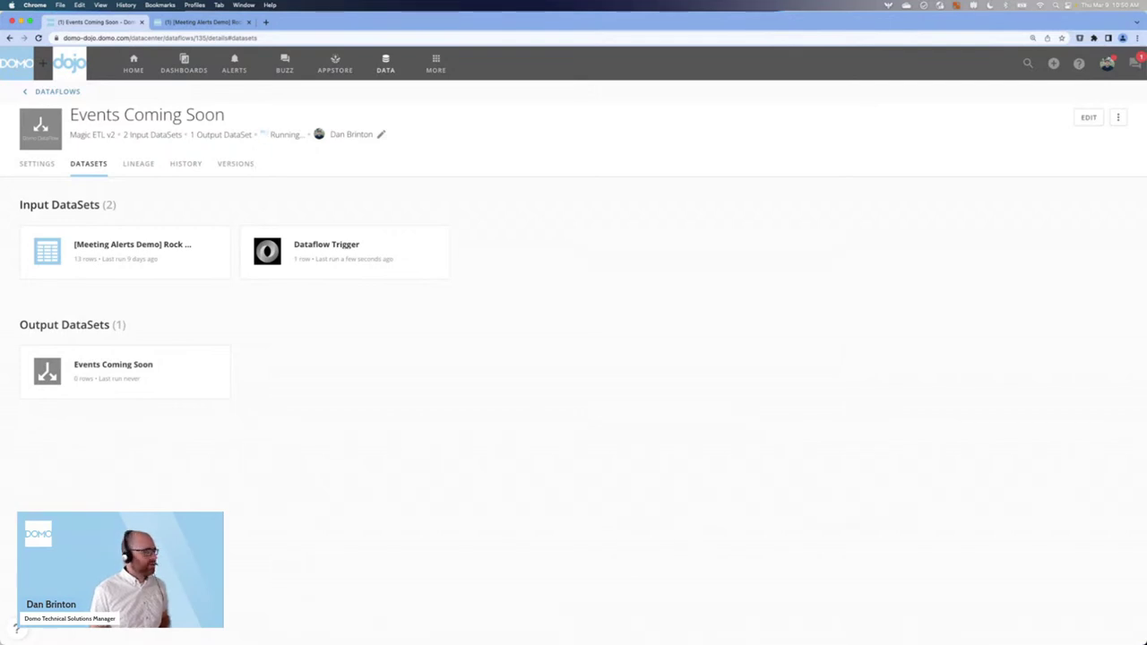
key("super+Tab")
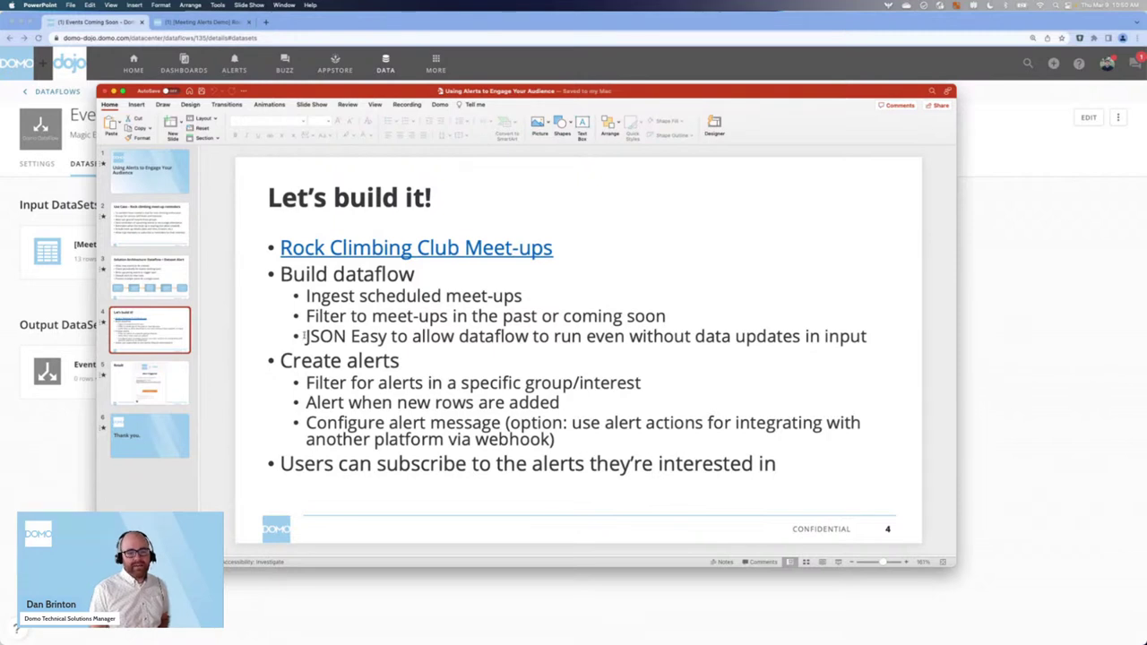
left_click_drag(304, 336, 647, 336)
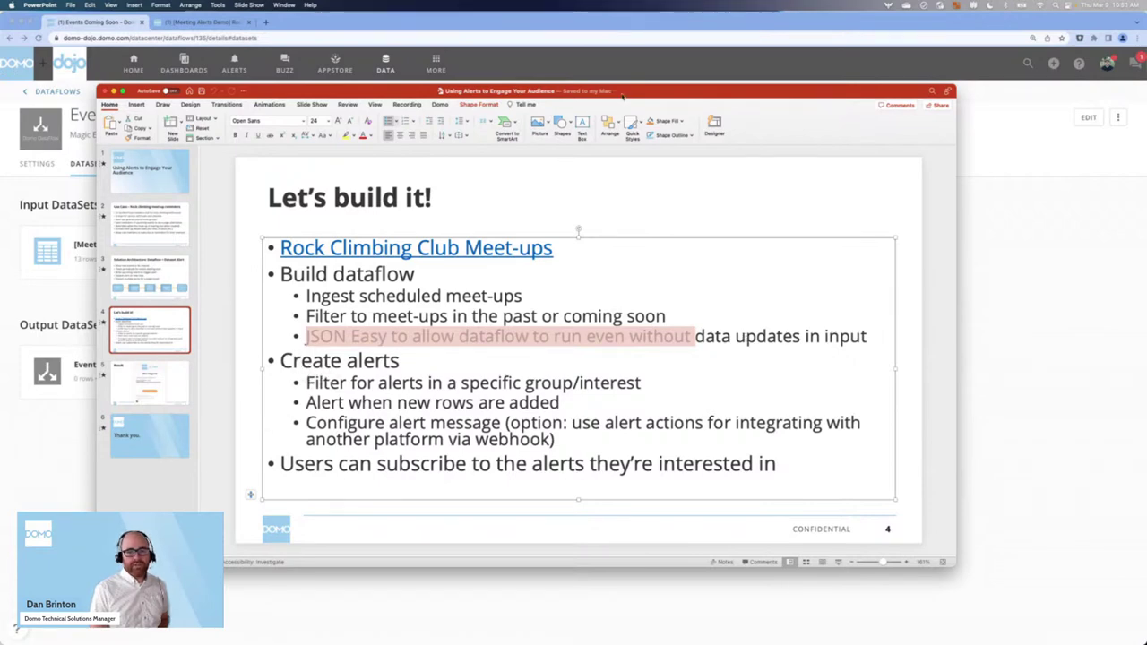
key("super+Tab")
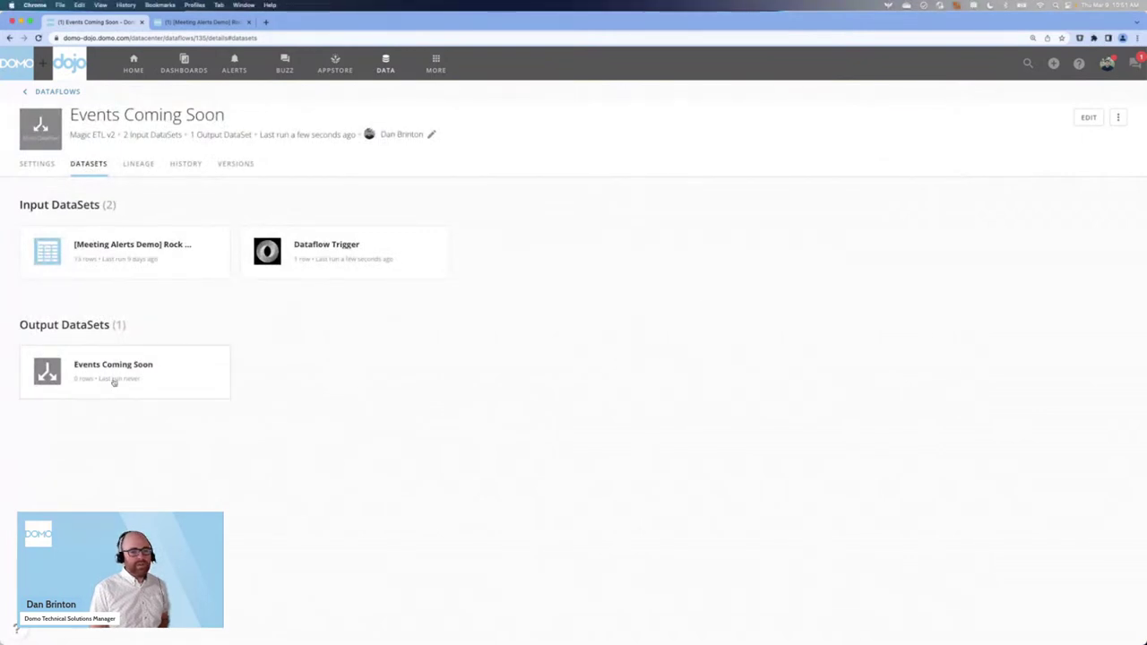
Step: View the Events Coming Soon output's rows, then go back and reopen it with Edit ETL
left_click(112, 377)
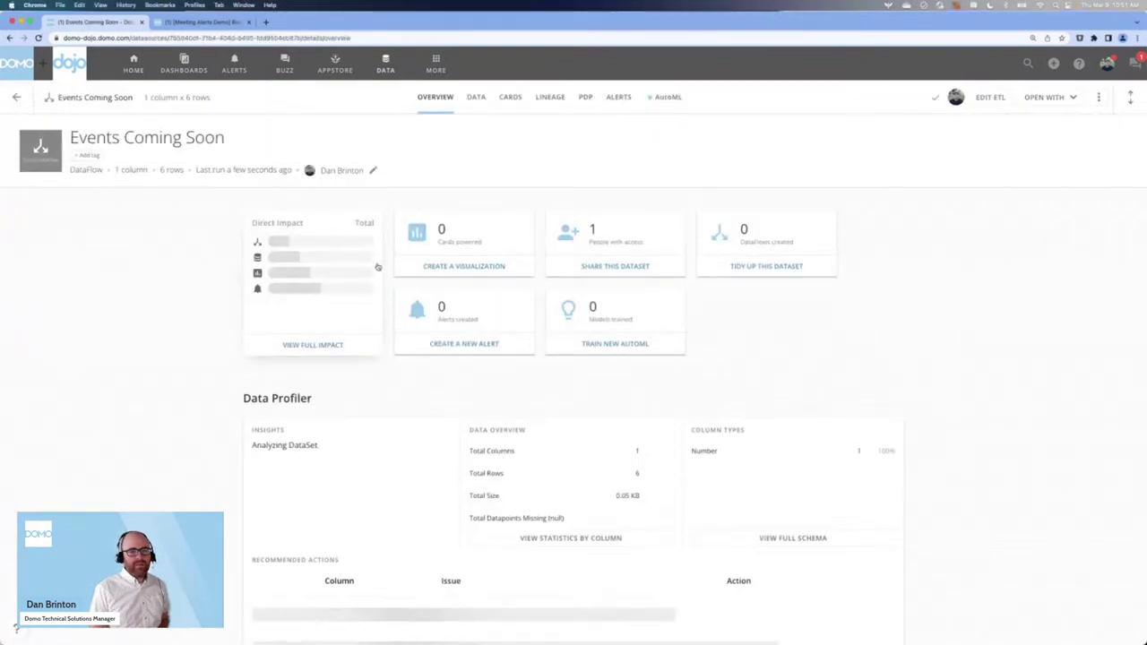
left_click(475, 96)
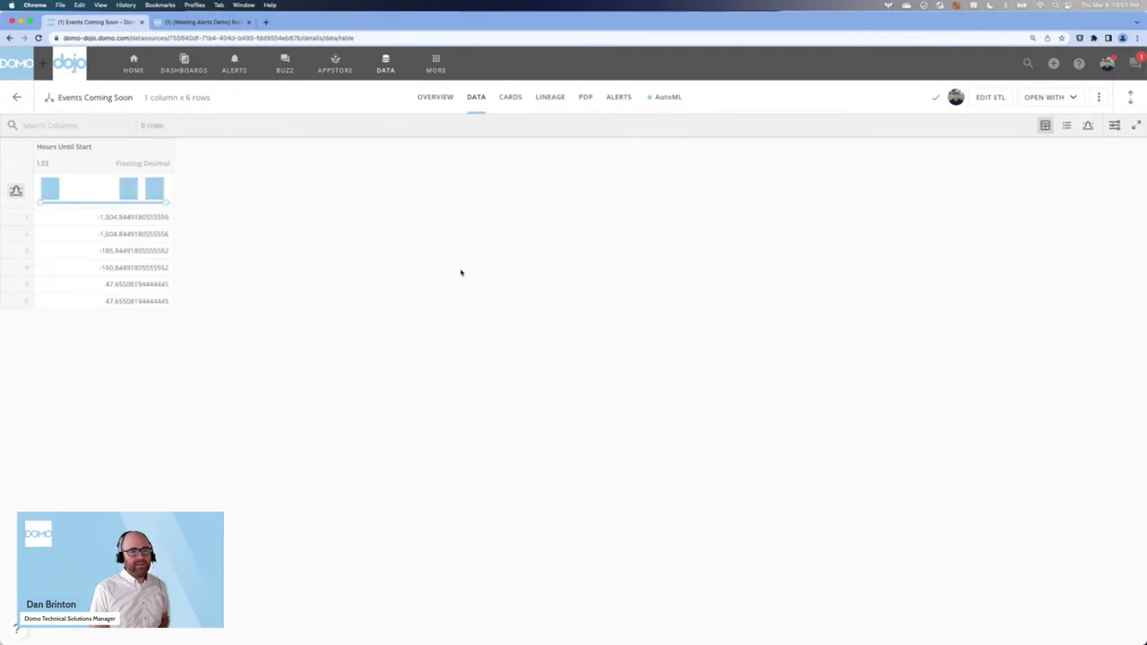
left_click(10, 37)
left_click(10, 38)
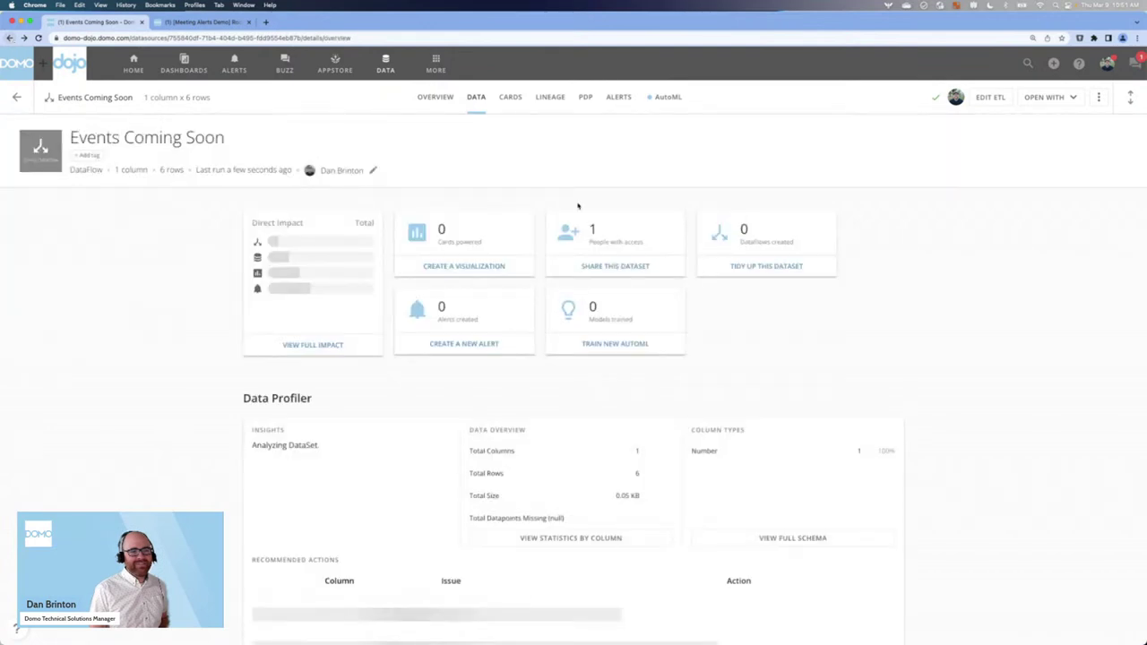
left_click(990, 97)
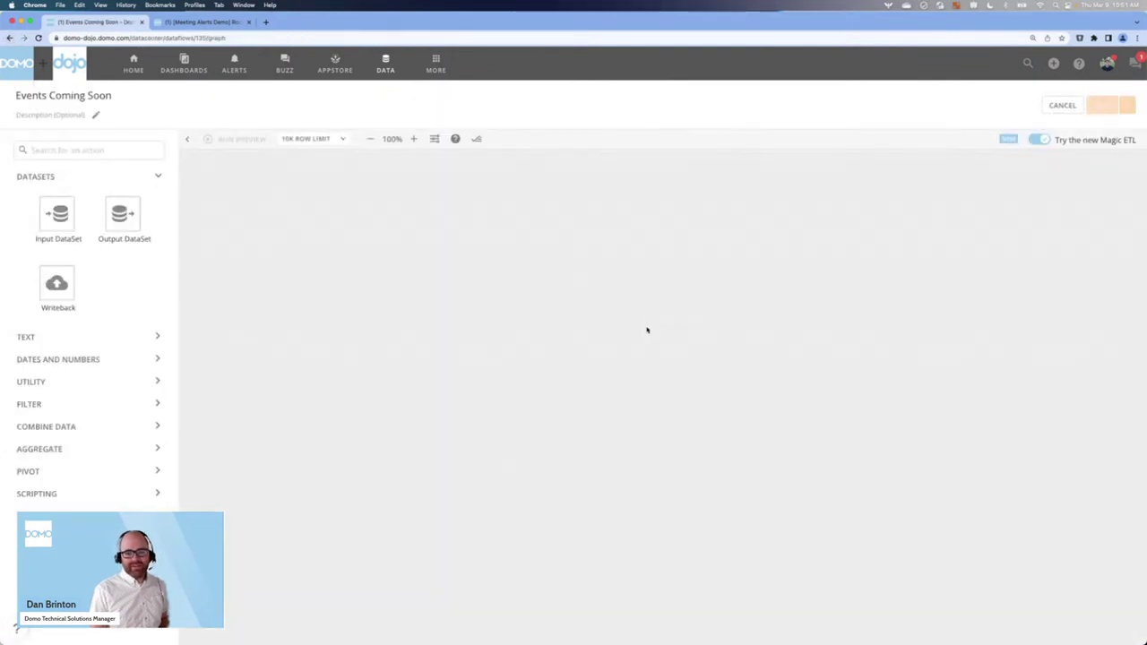
Step: In Select Columns, remove Hours Until Start and add all six columns
left_click(586, 279)
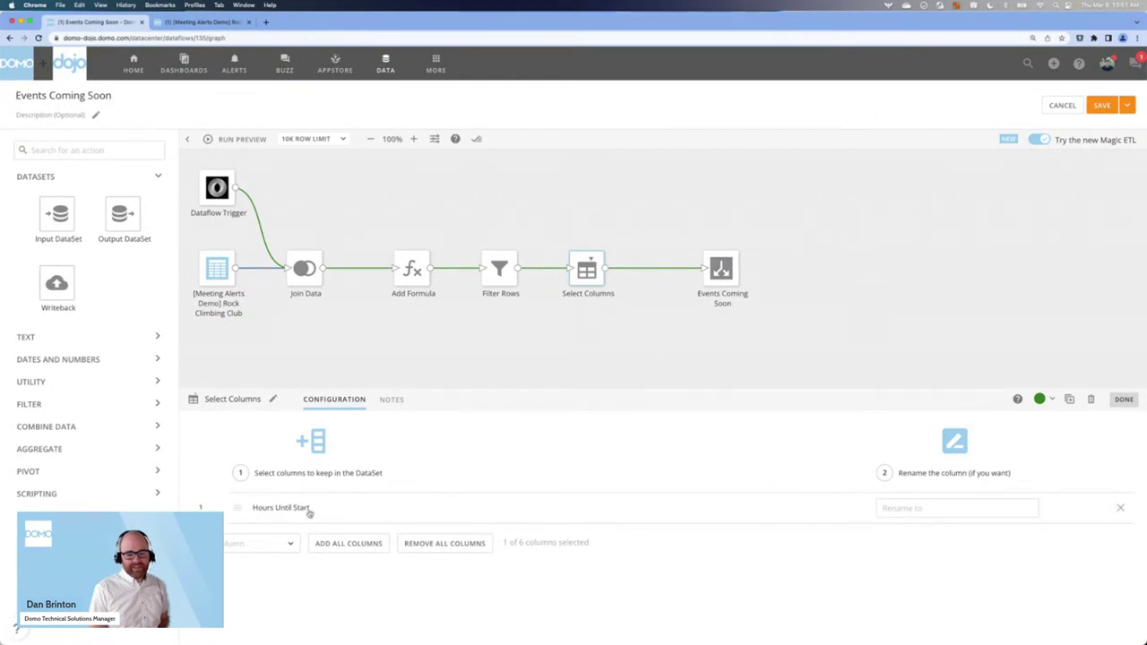
left_click(448, 545)
left_click(349, 514)
scroll(318, 529, "down", 2)
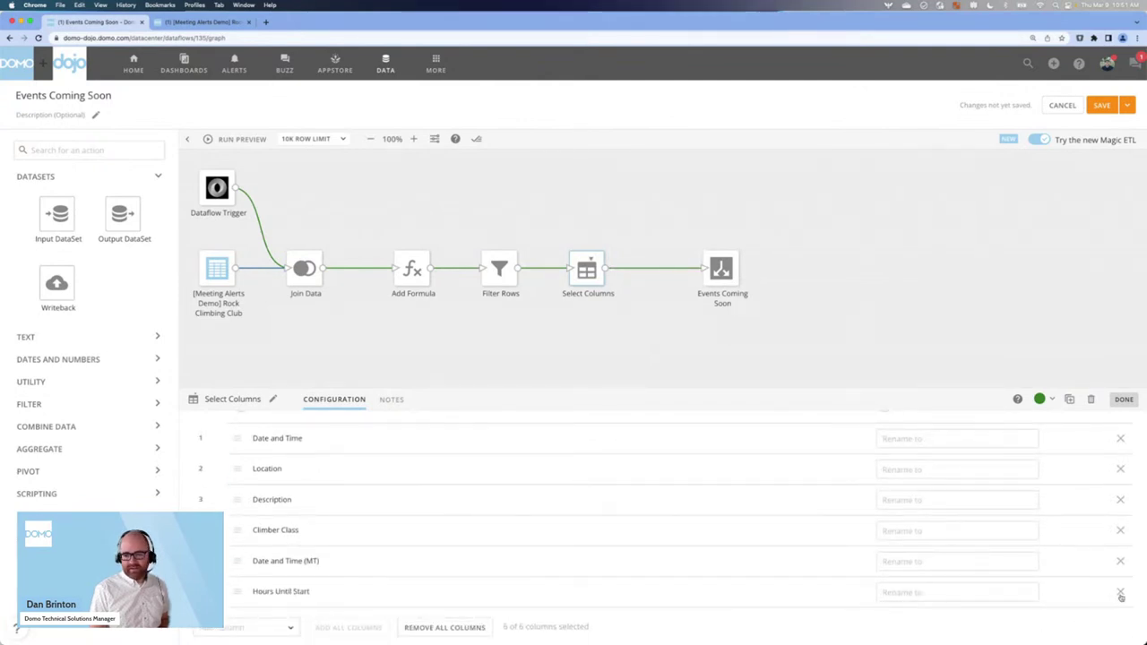
left_click(973, 325)
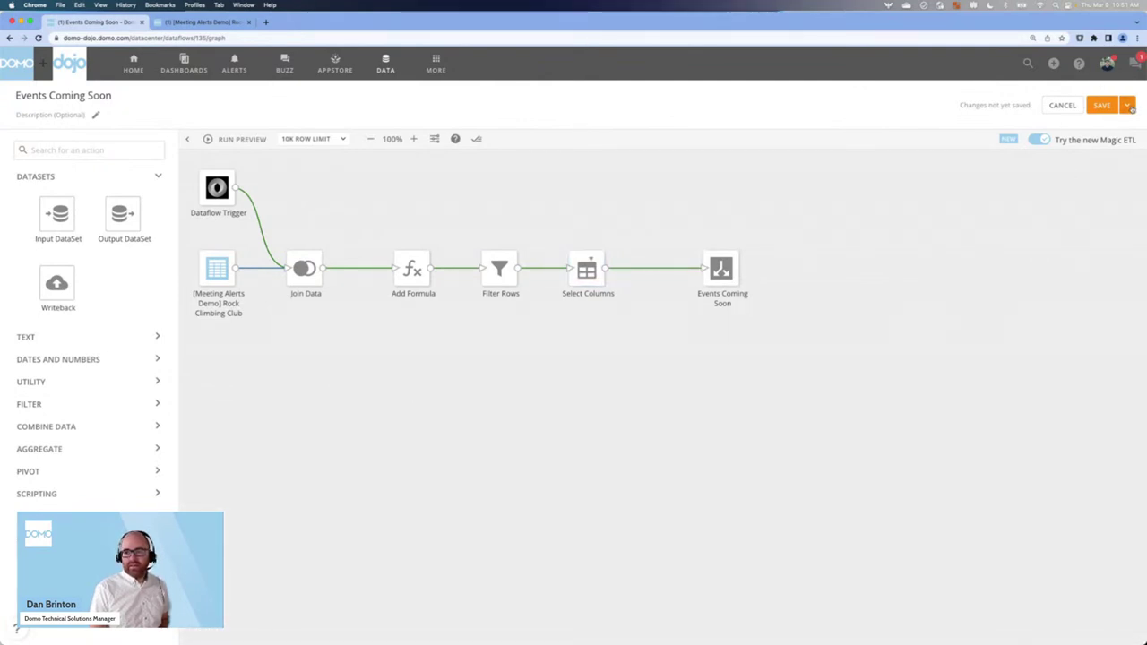
Step: Save and run the Events Coming Soon dataflow
left_click(1127, 105)
left_click(1101, 129)
left_click(843, 418)
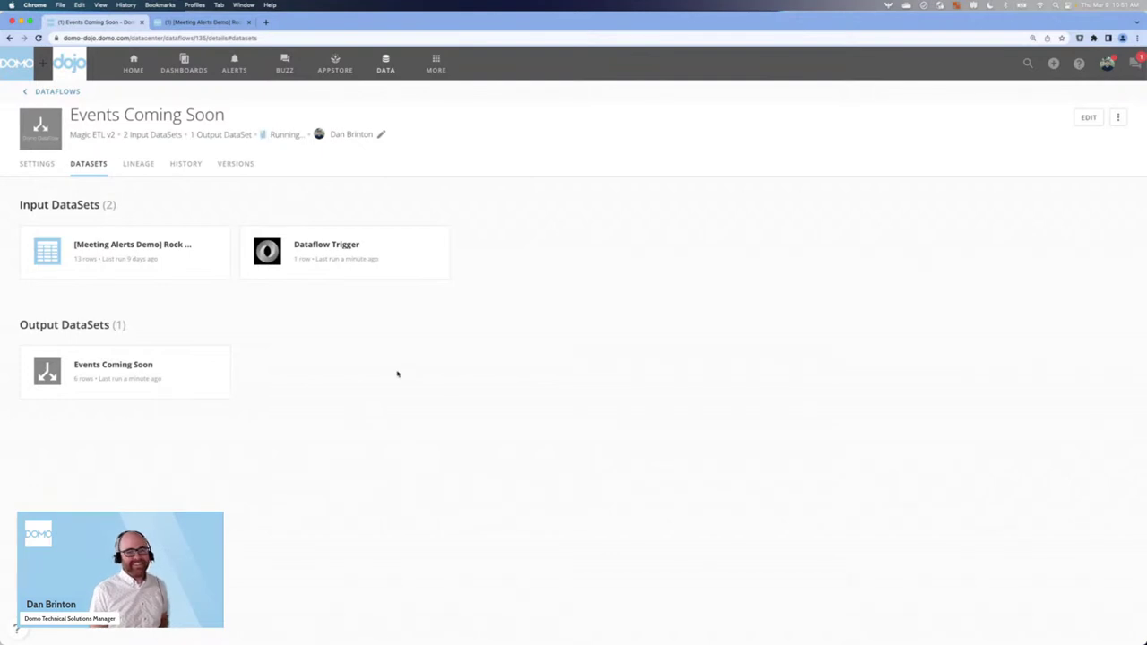
Step: Open the Events Coming Soon dataset's data, reload it, and begin a new alert from Alerts
left_click(160, 386)
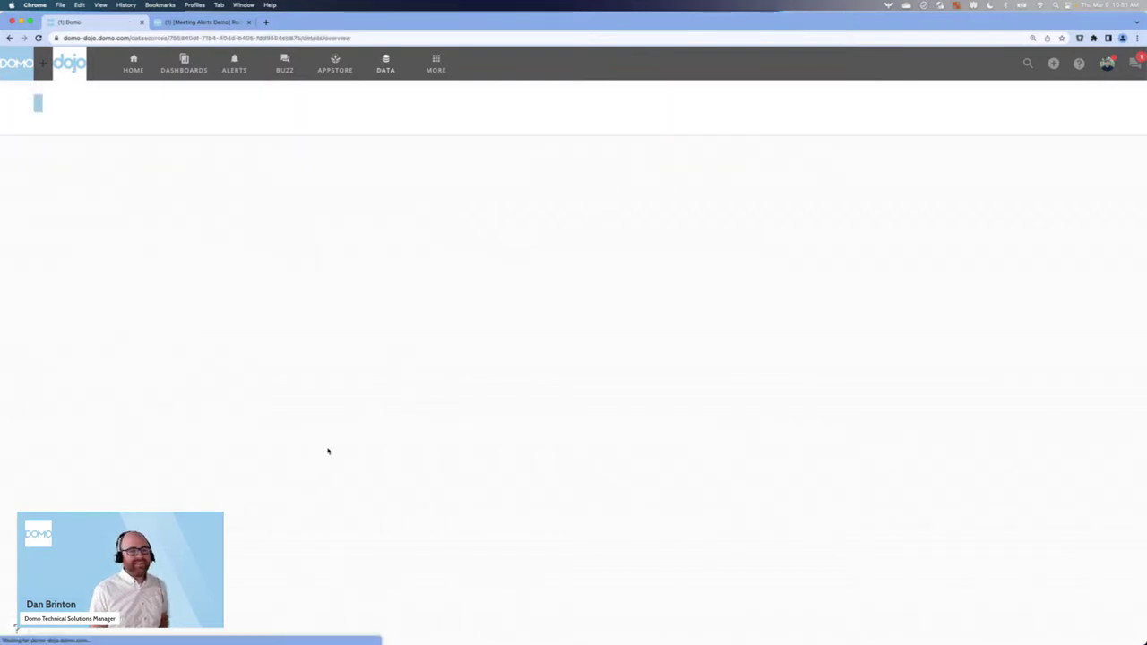
left_click(476, 99)
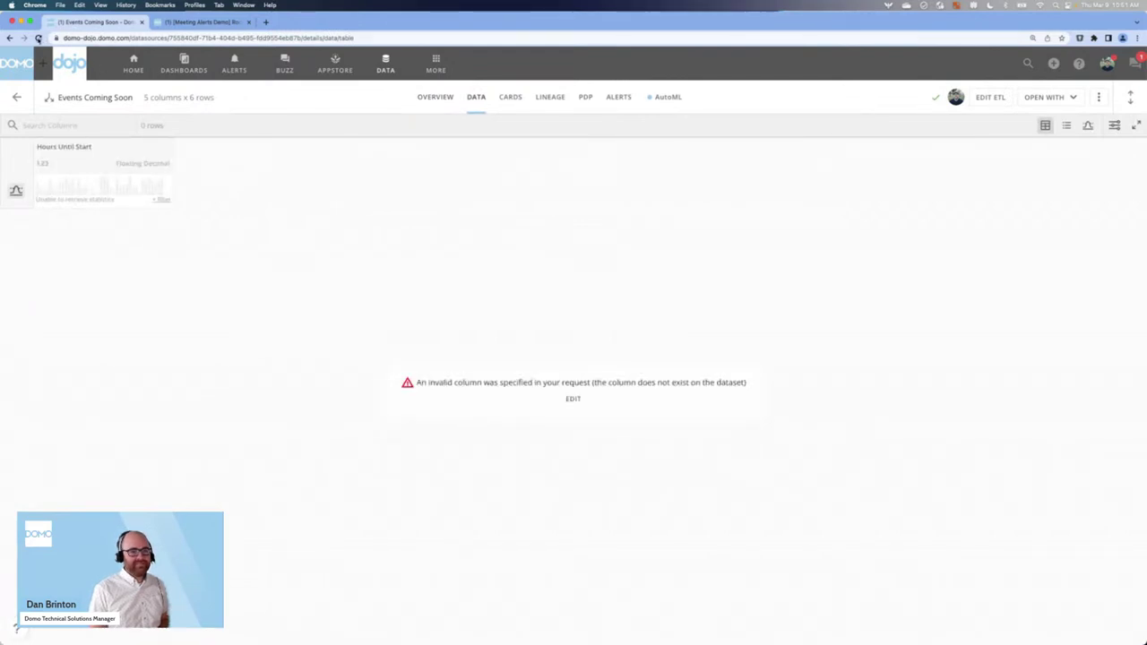
left_click(37, 38)
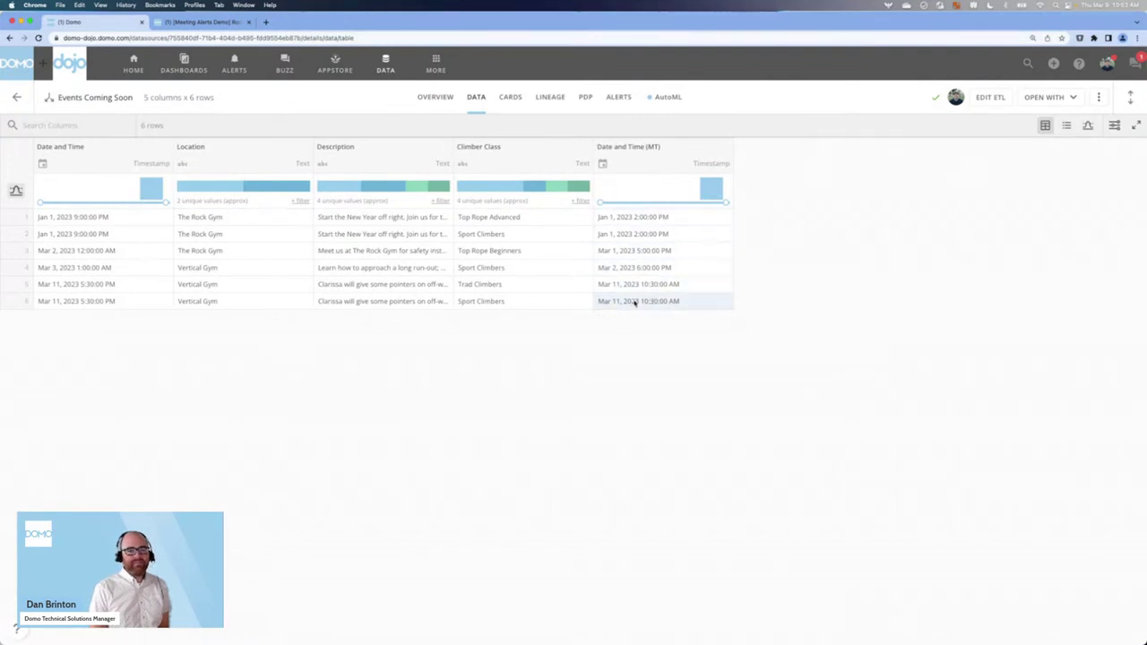
left_click(617, 100)
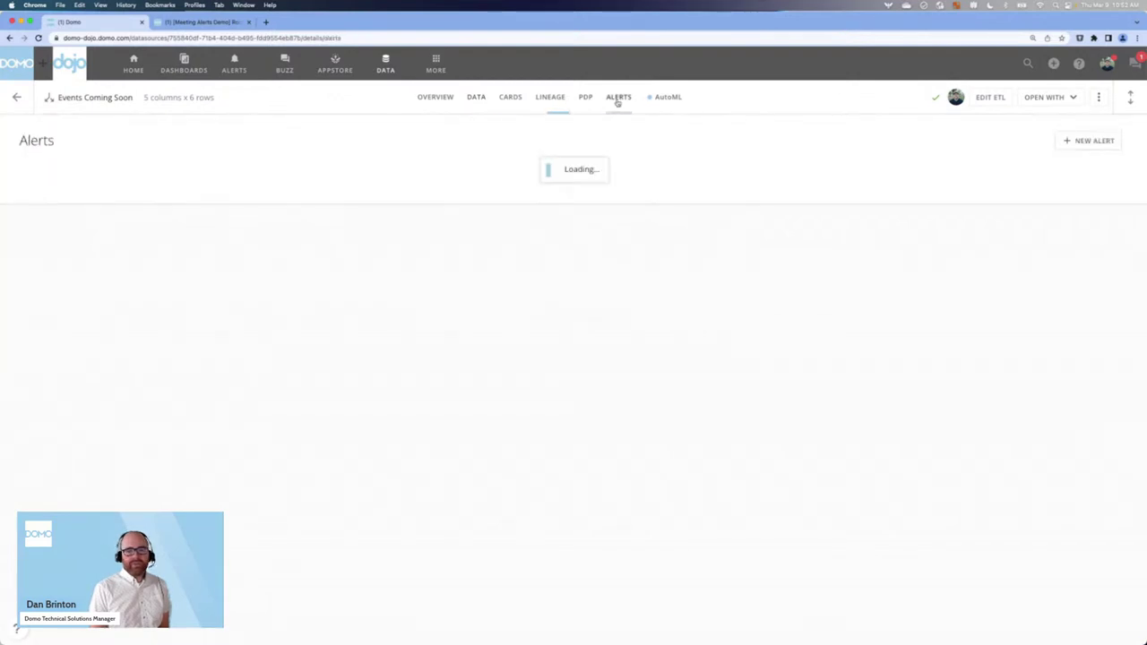
left_click(1095, 144)
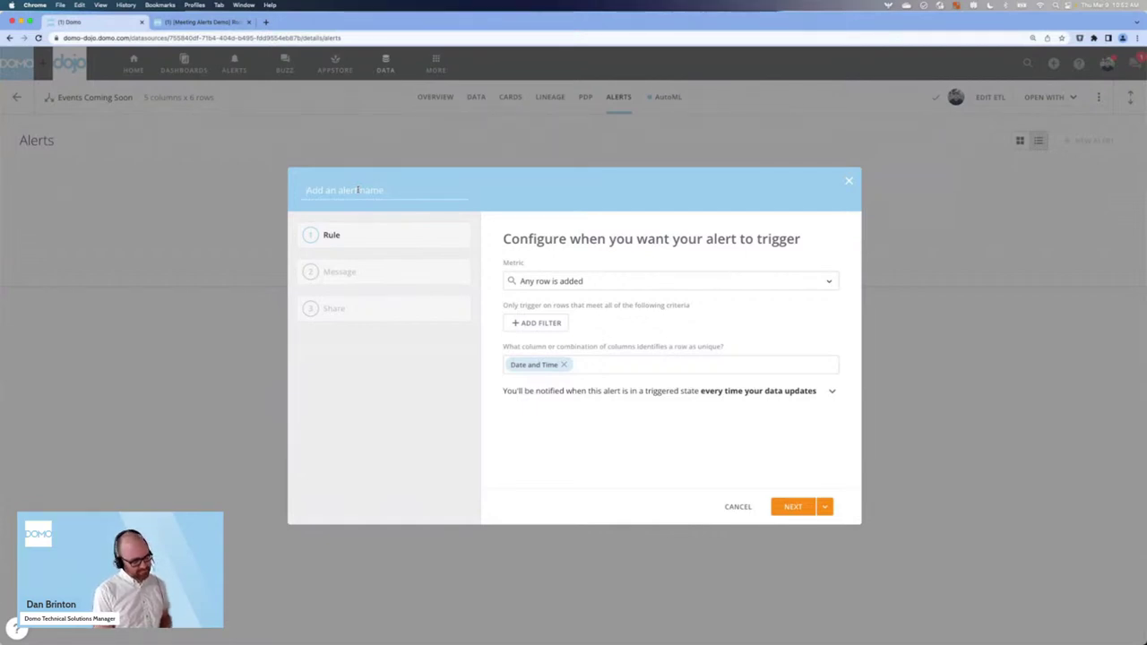
Step: Enter 'Join us for Top Rope Beginners Meet-up' as the alert name, correcting the trailing word
left_click(357, 190)
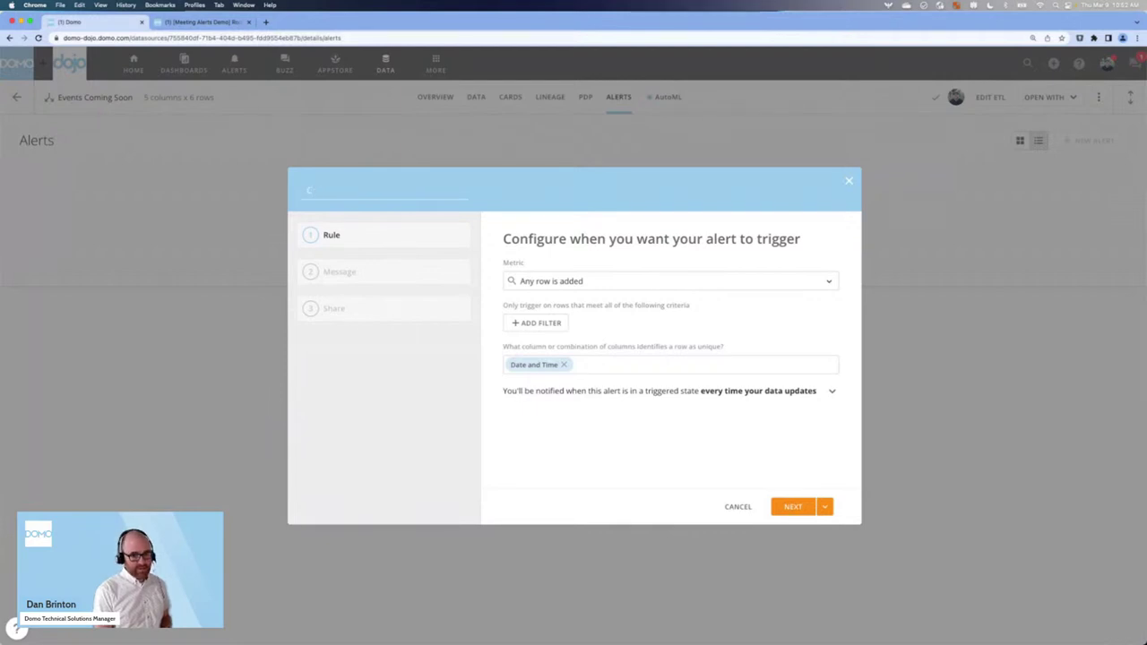
type("Join us for")
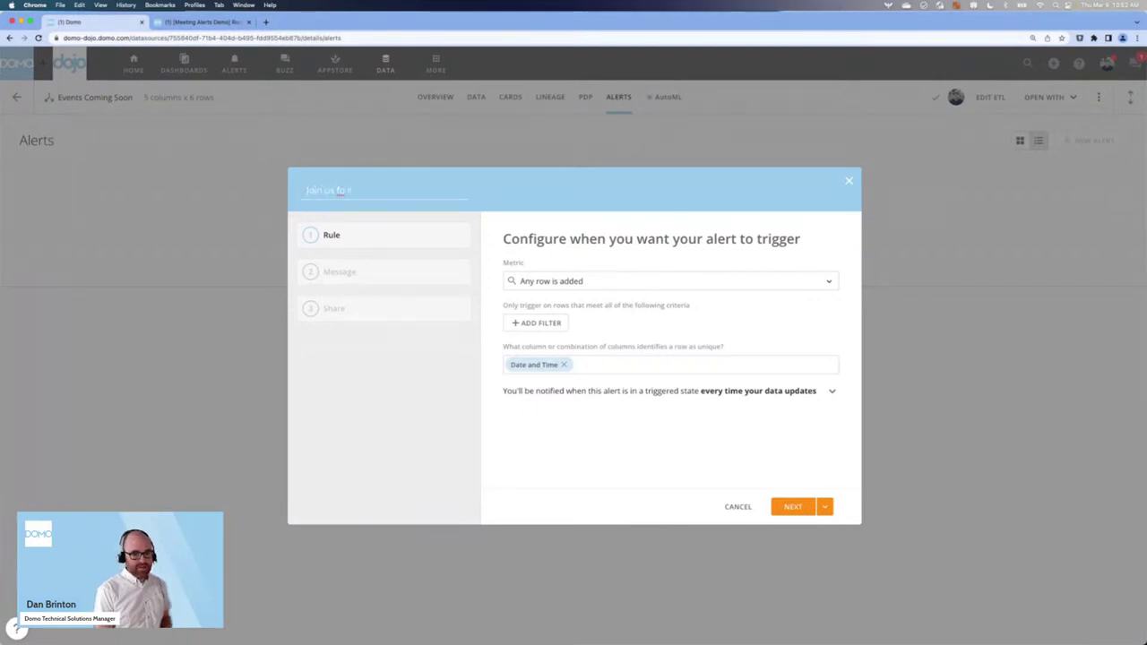
type(" Too")
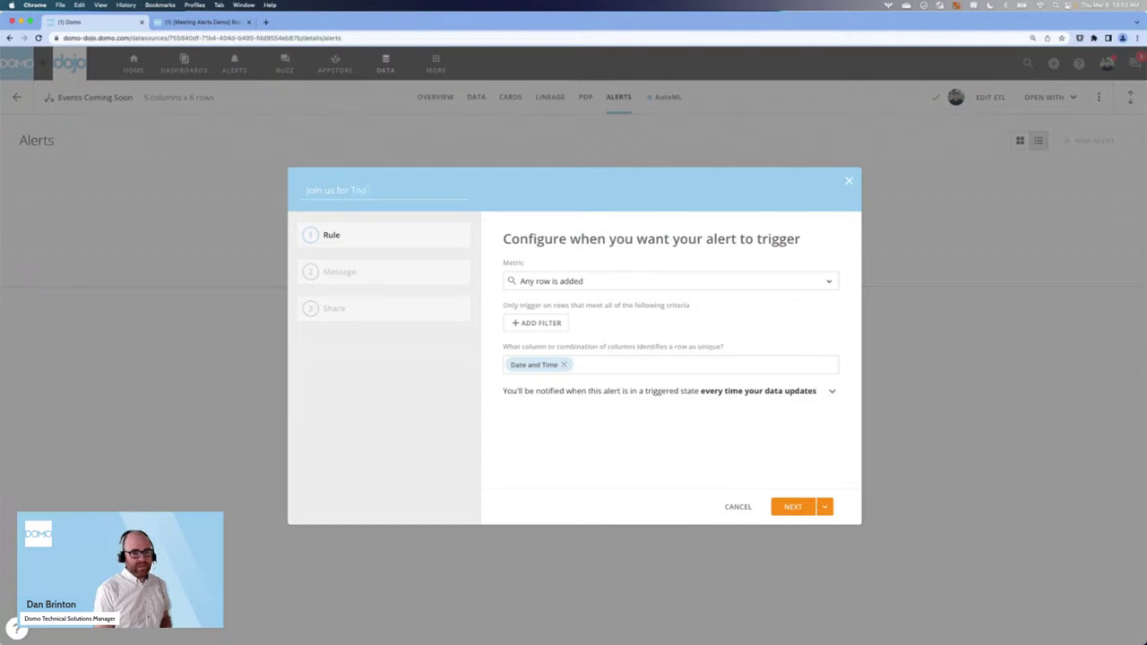
type(" Rope Beginners")
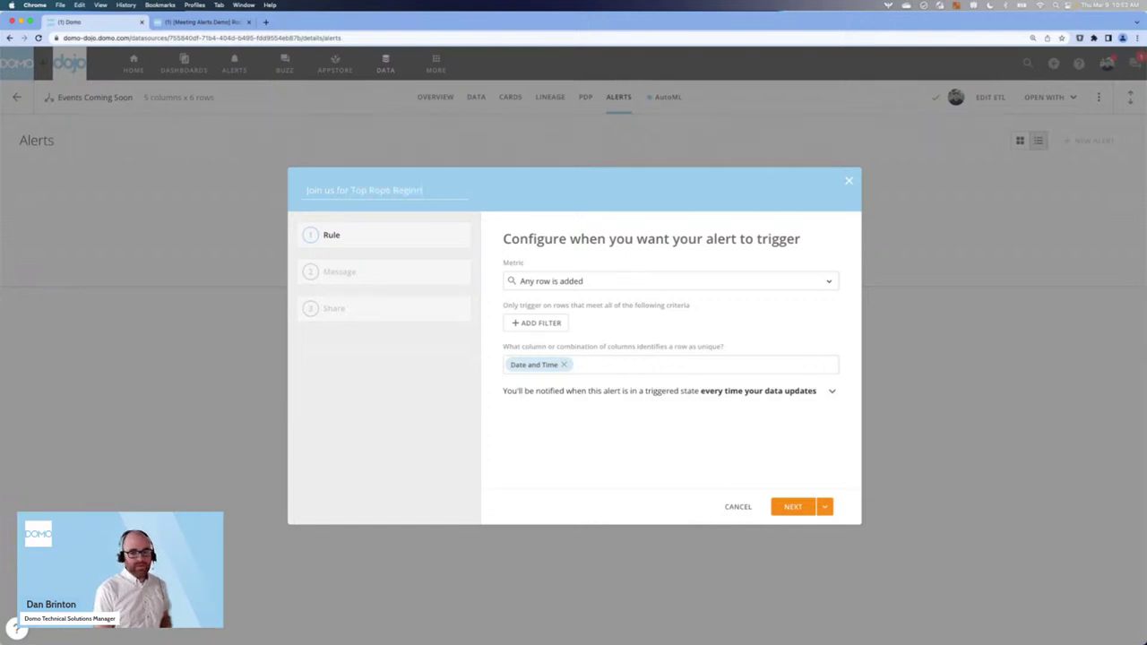
key("BackSpace")
key("BackSpace")
key("BackSpace")
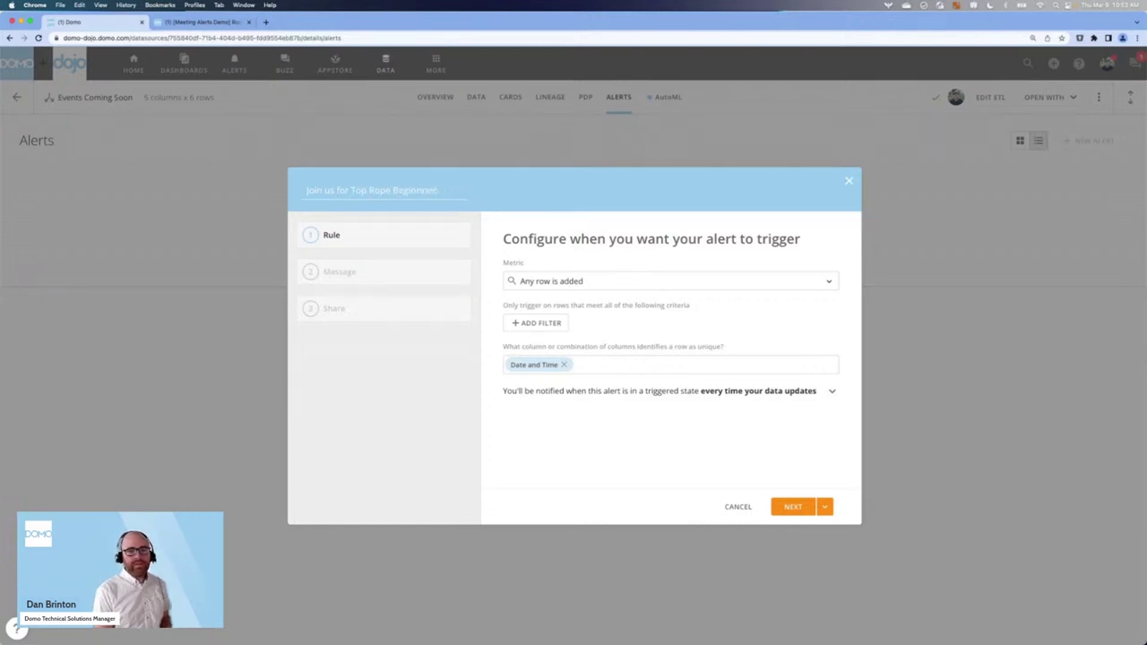
type("Meet-")
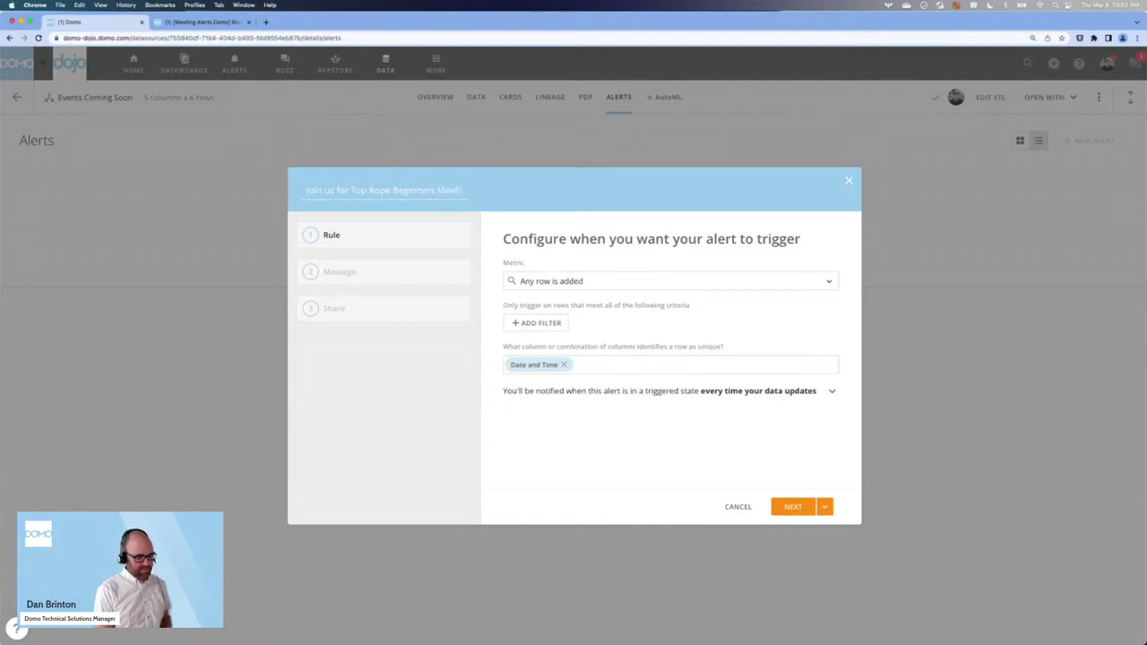
type("up")
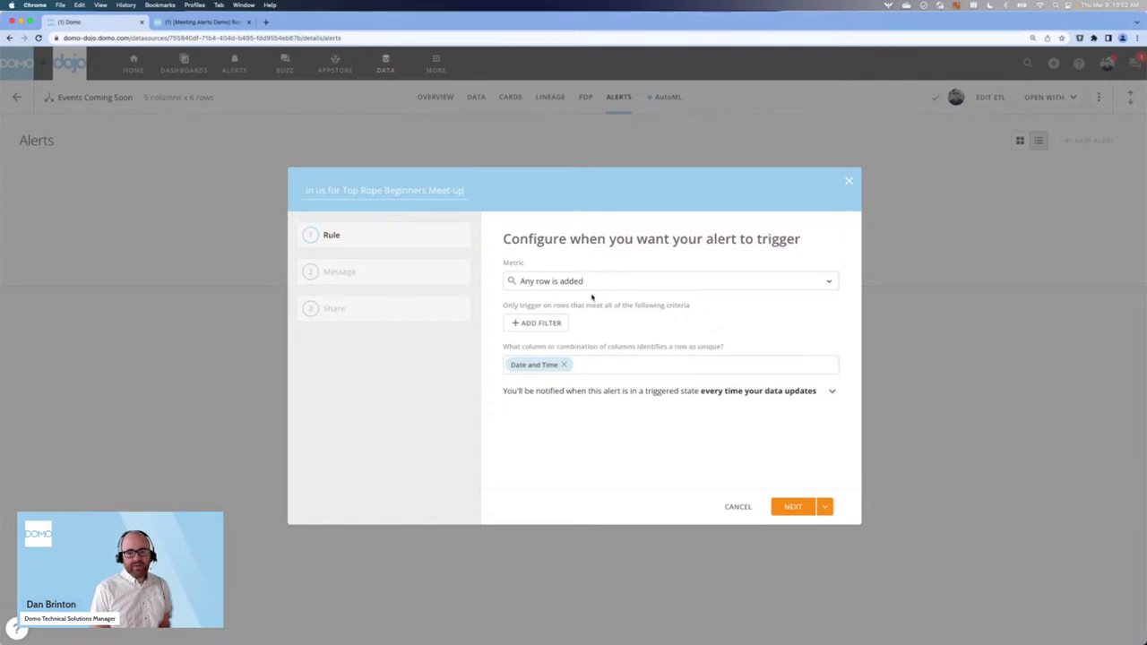
Step: Add a filter condition Climber Class equals Top Rope Beginners and apply it
left_click(539, 325)
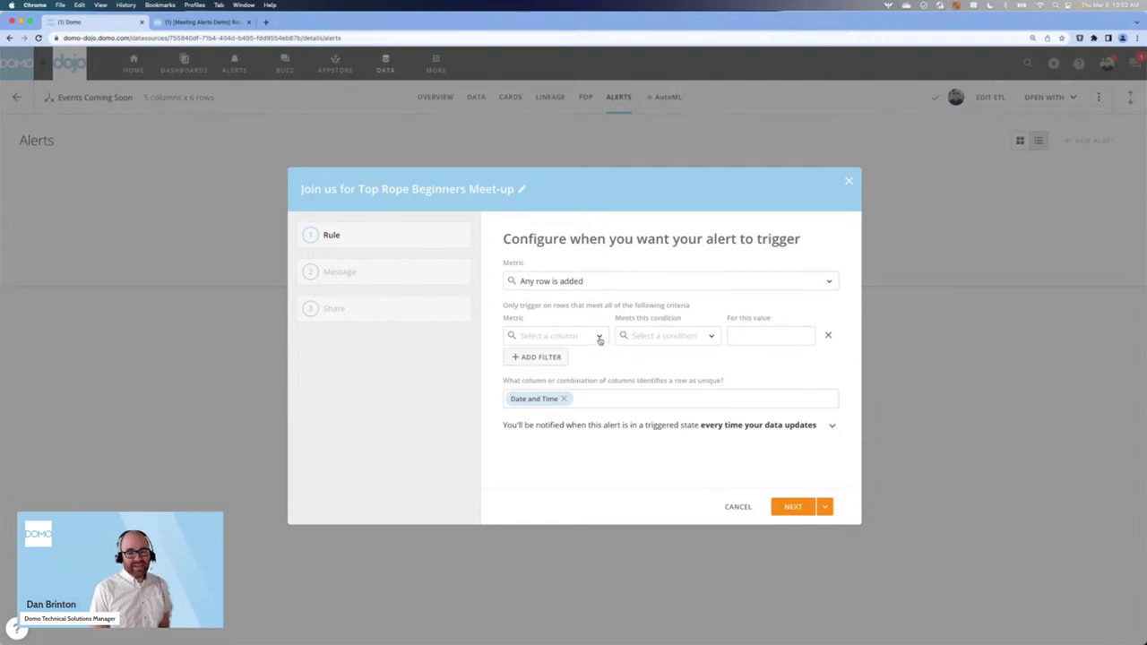
left_click(599, 338)
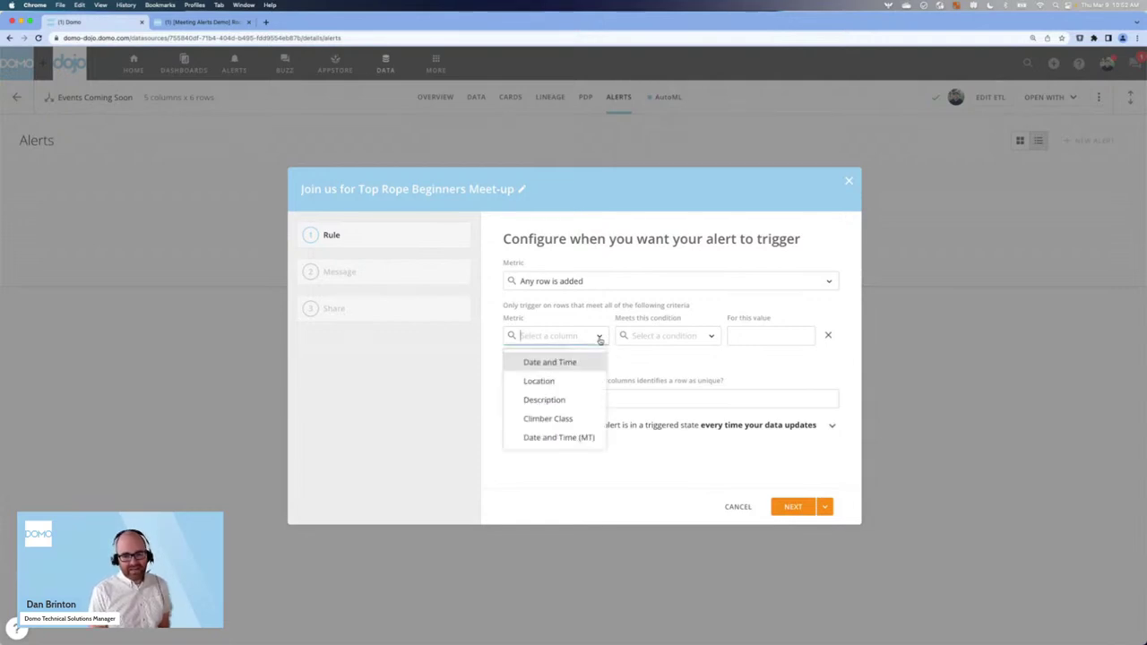
left_click(565, 418)
left_click(708, 341)
left_click(674, 364)
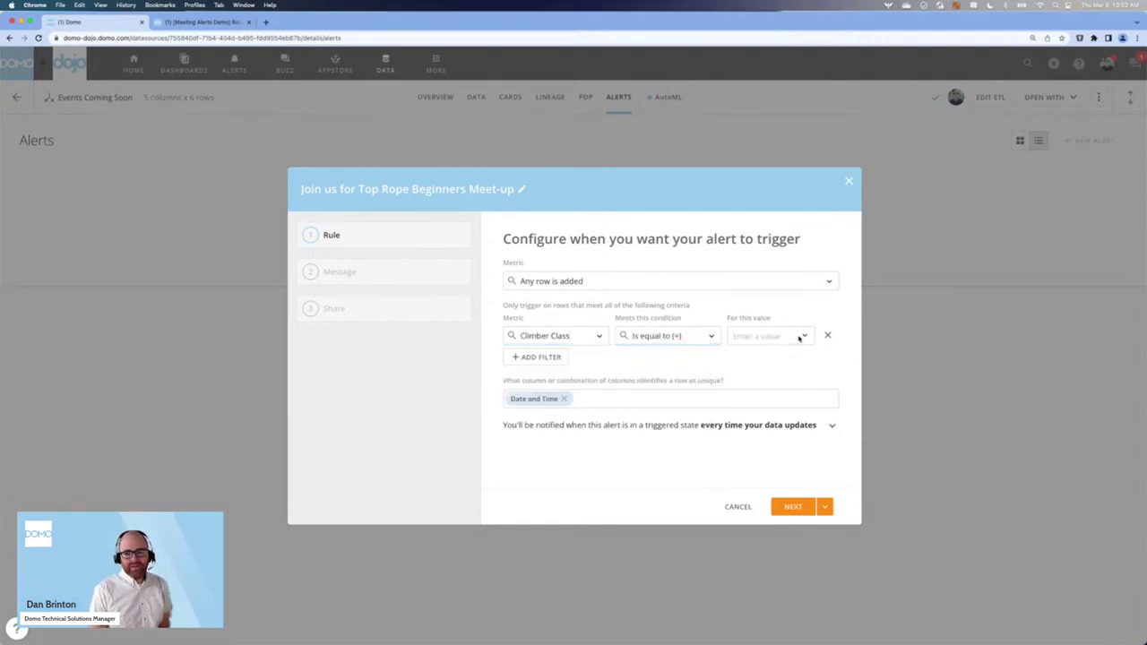
left_click(800, 339)
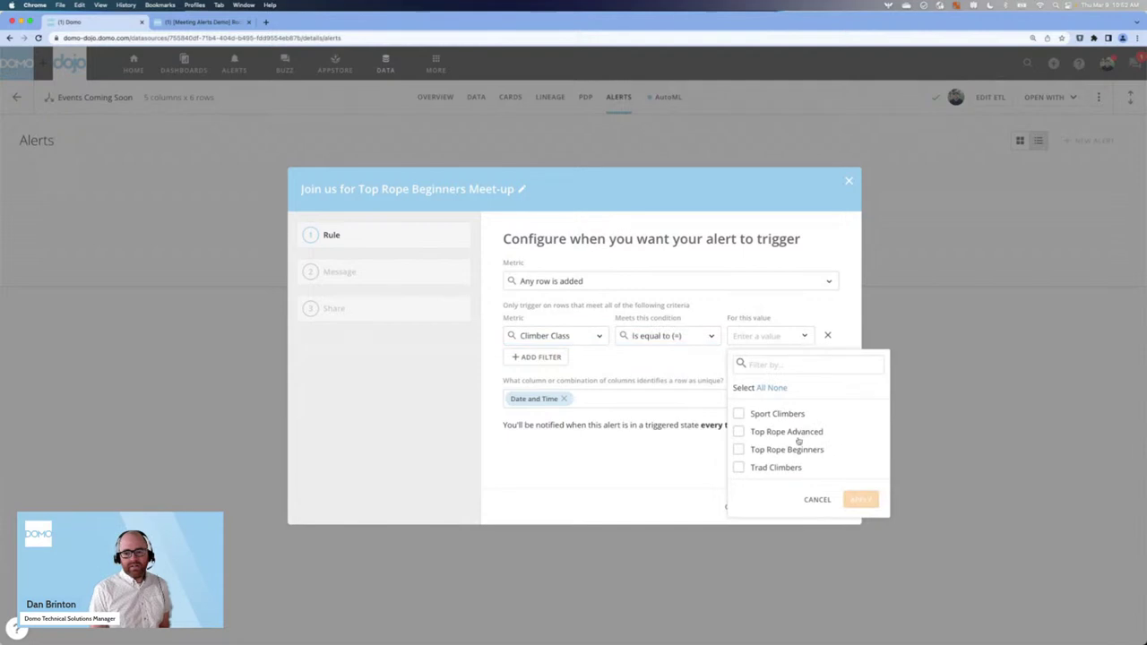
left_click(740, 451)
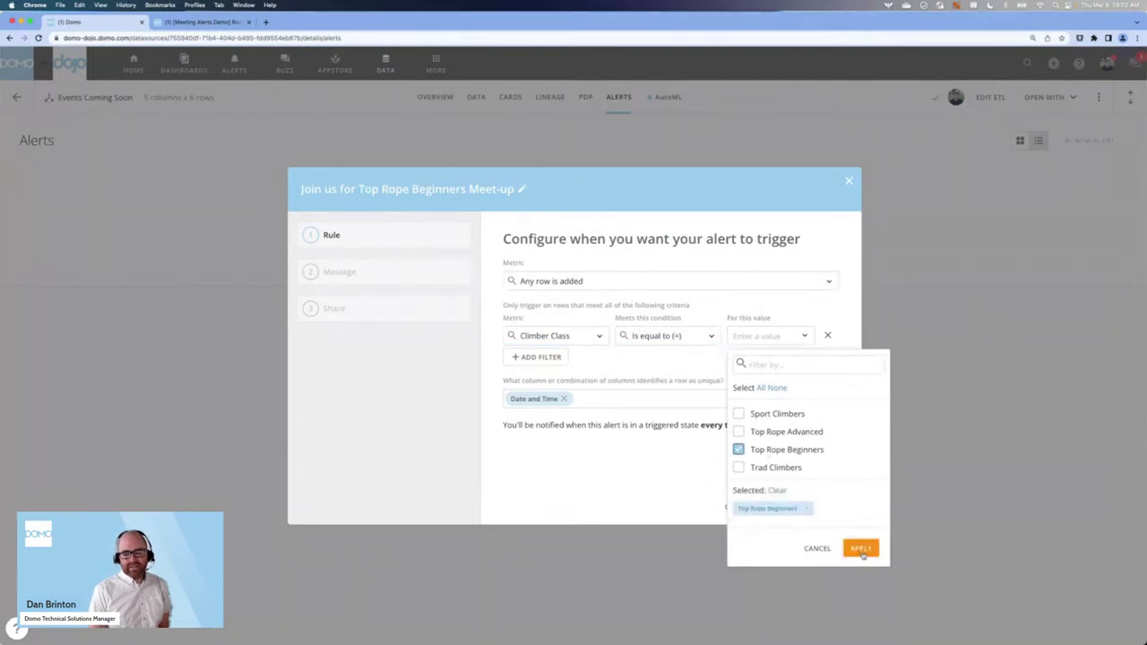
left_click(862, 553)
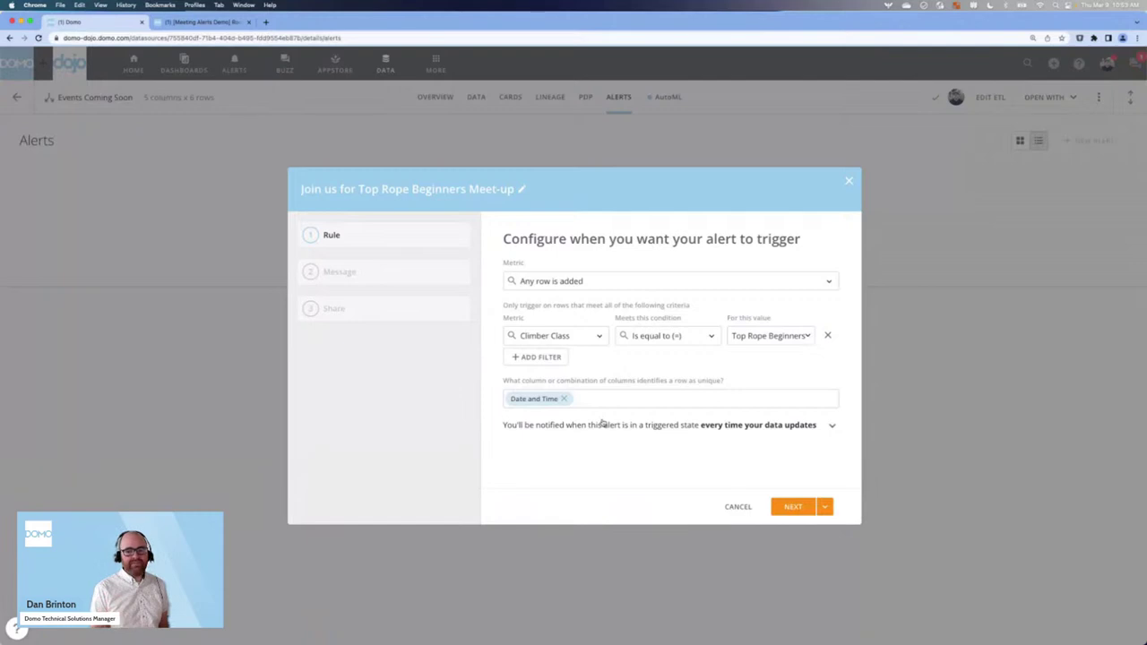
left_click_drag(502, 380, 753, 384)
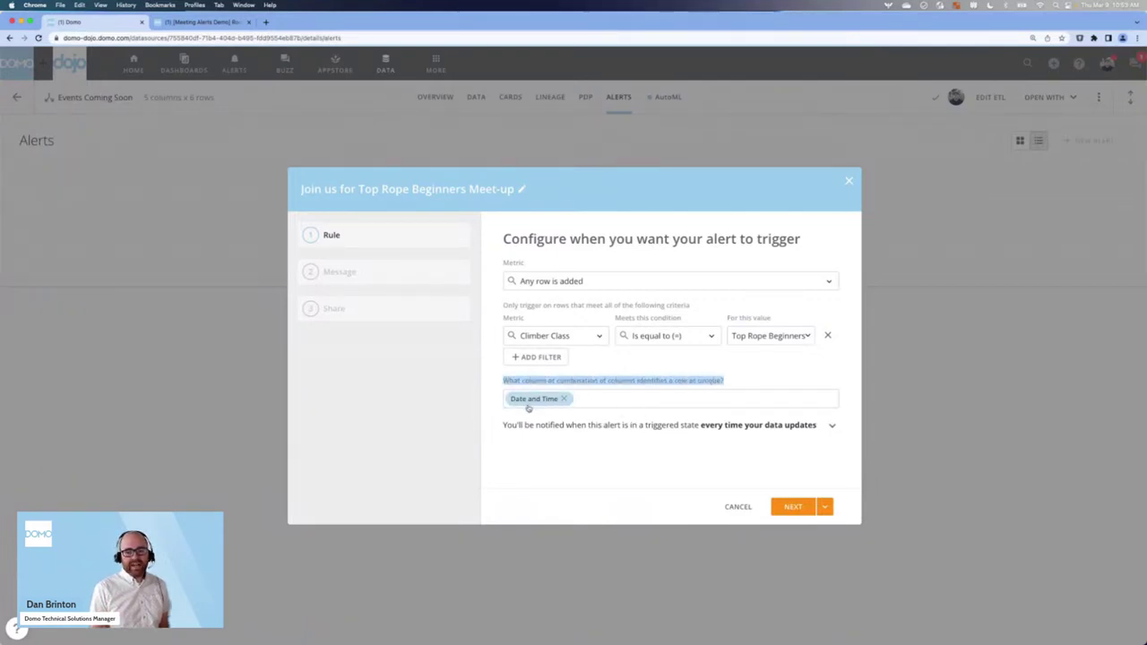
Step: Add Climber Class alongside Date and Time as unique-row columns, then proceed to the message
left_click(594, 398)
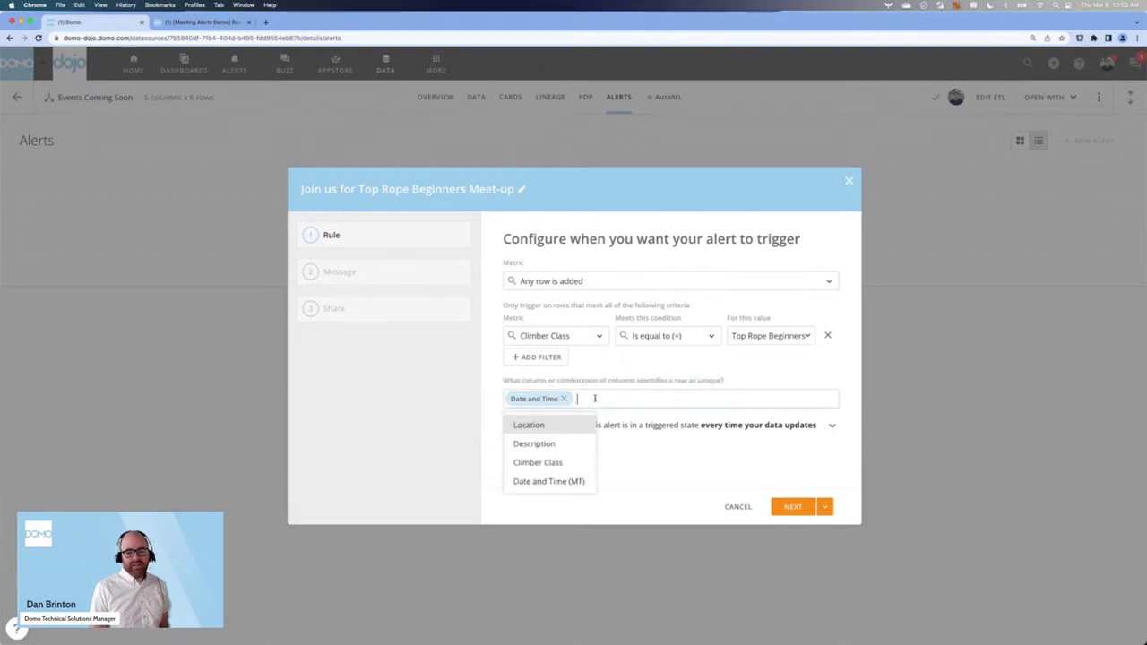
left_click(549, 464)
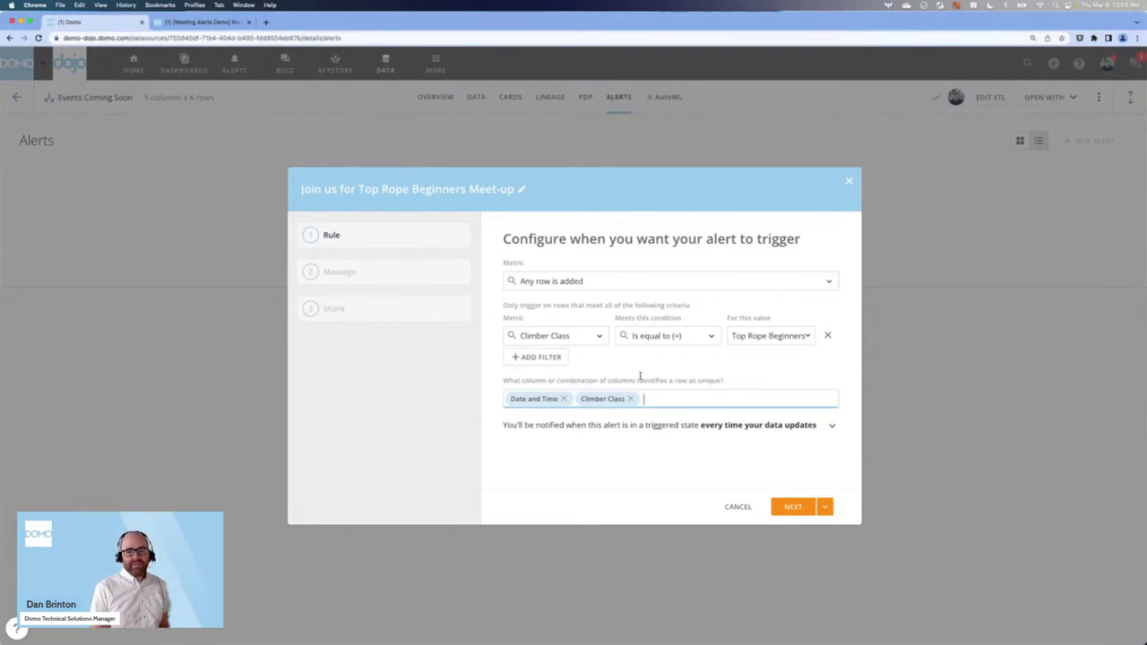
left_click(793, 508)
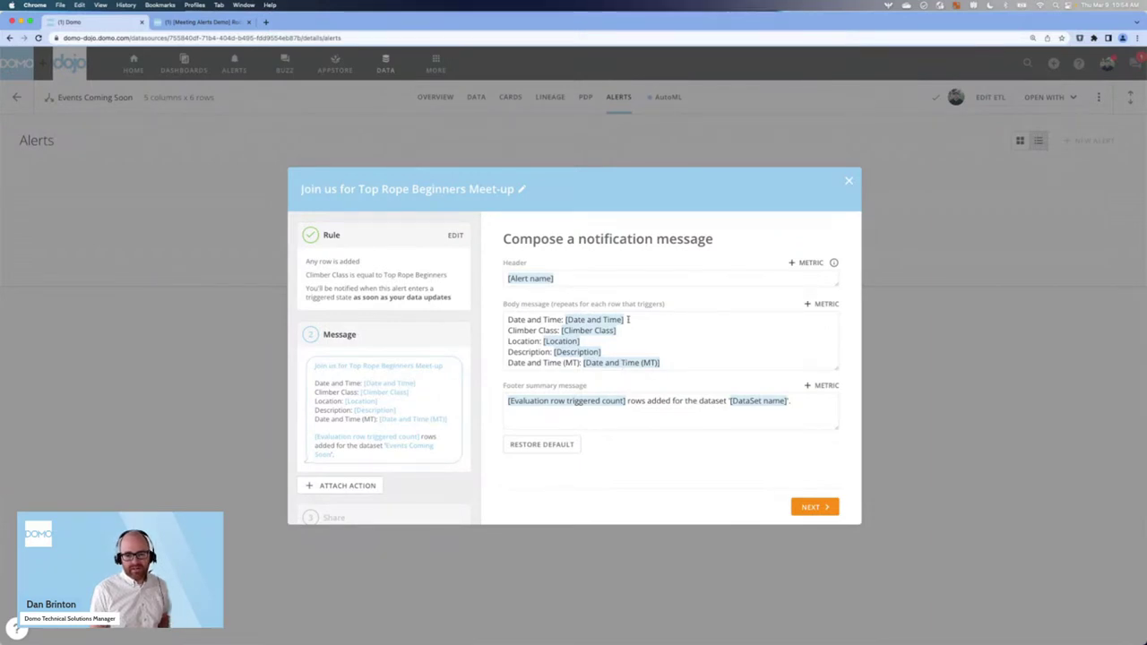
Step: Delete the Date and Time body line and move Date and Time (MT) to the top
left_click_drag(631, 319, 501, 319)
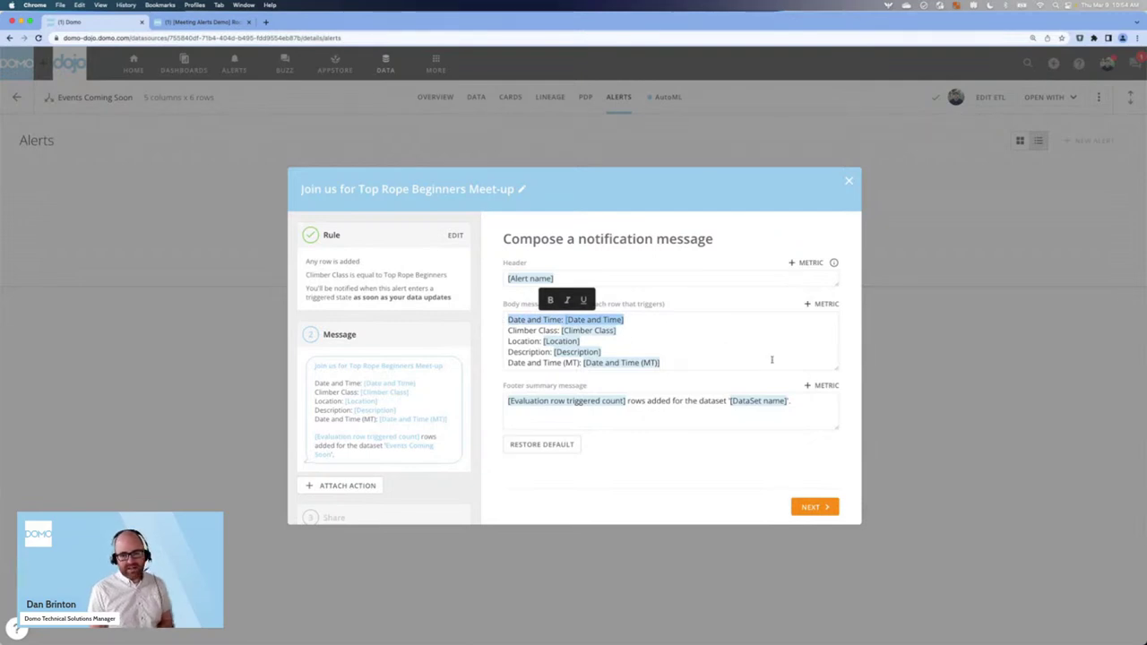
key("BackSpace")
left_click_drag(663, 363, 500, 365)
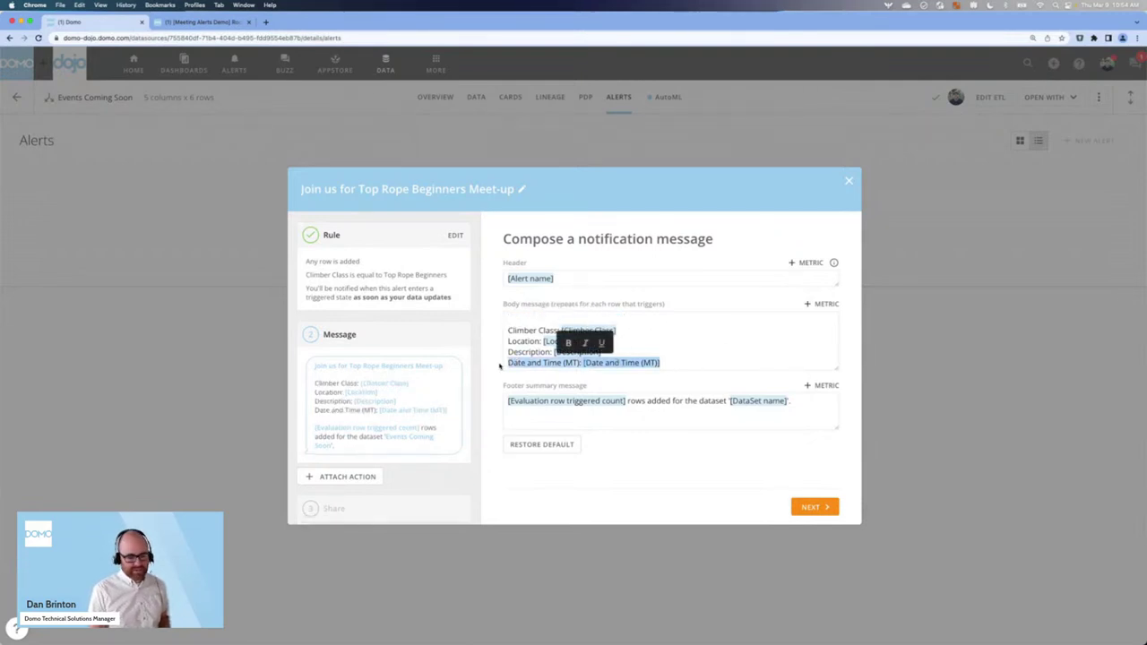
key("ctrl+x")
left_click(509, 320)
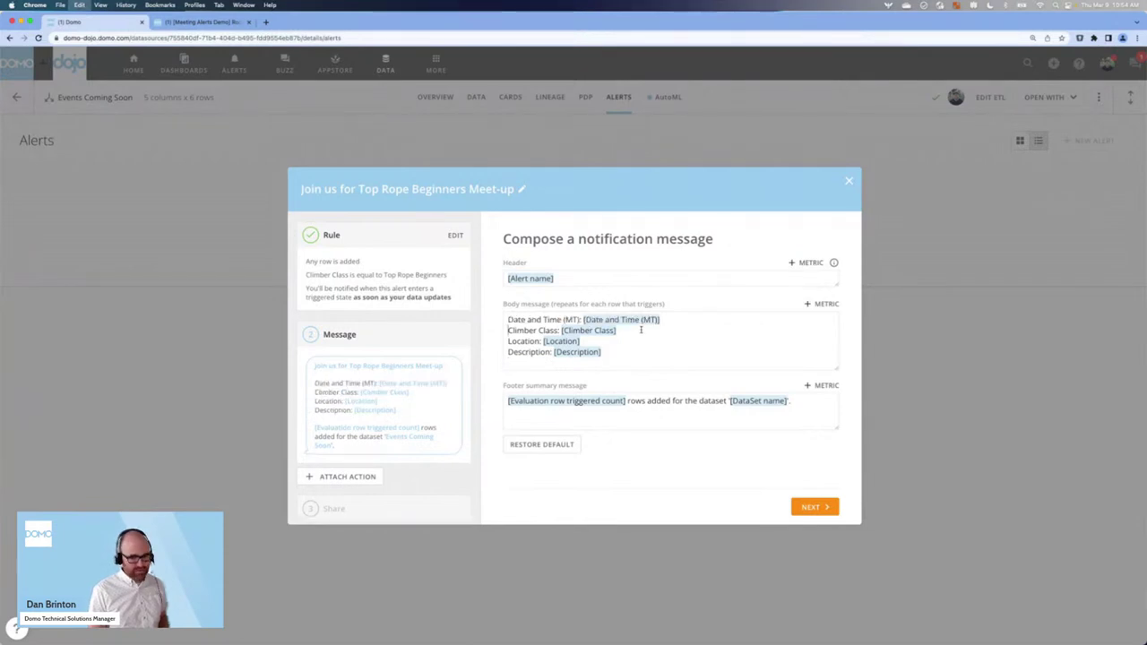
key("ctrl+v")
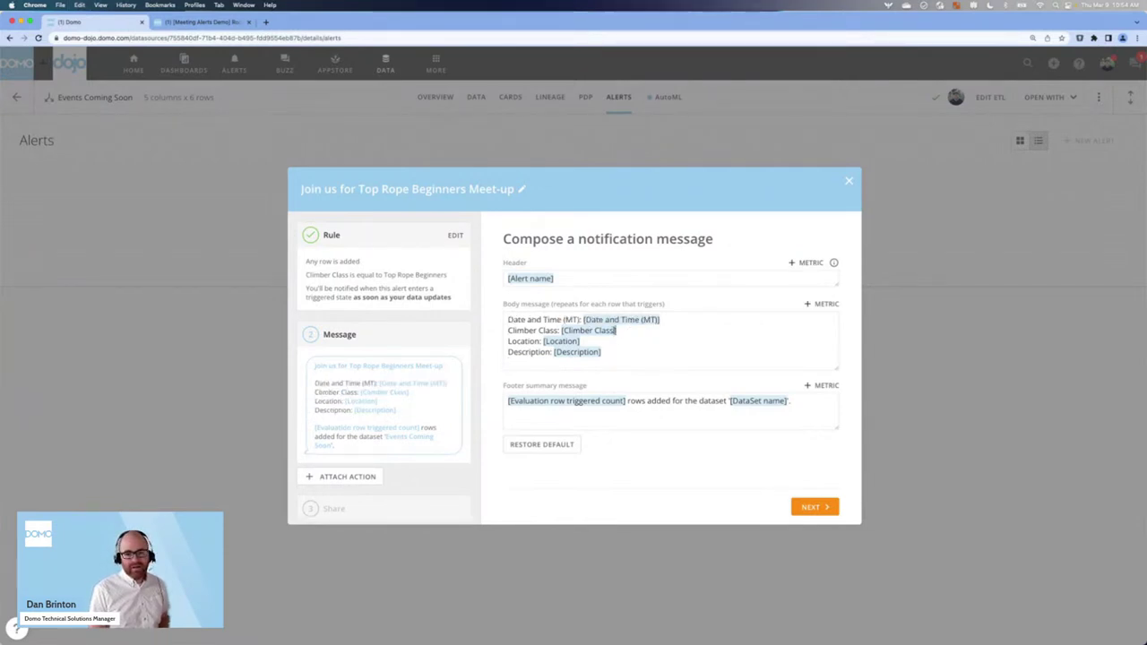
Step: Remove the Climber Class line and leftover blank line, then highlight the [Alert name] header
key("super+shift+Left")
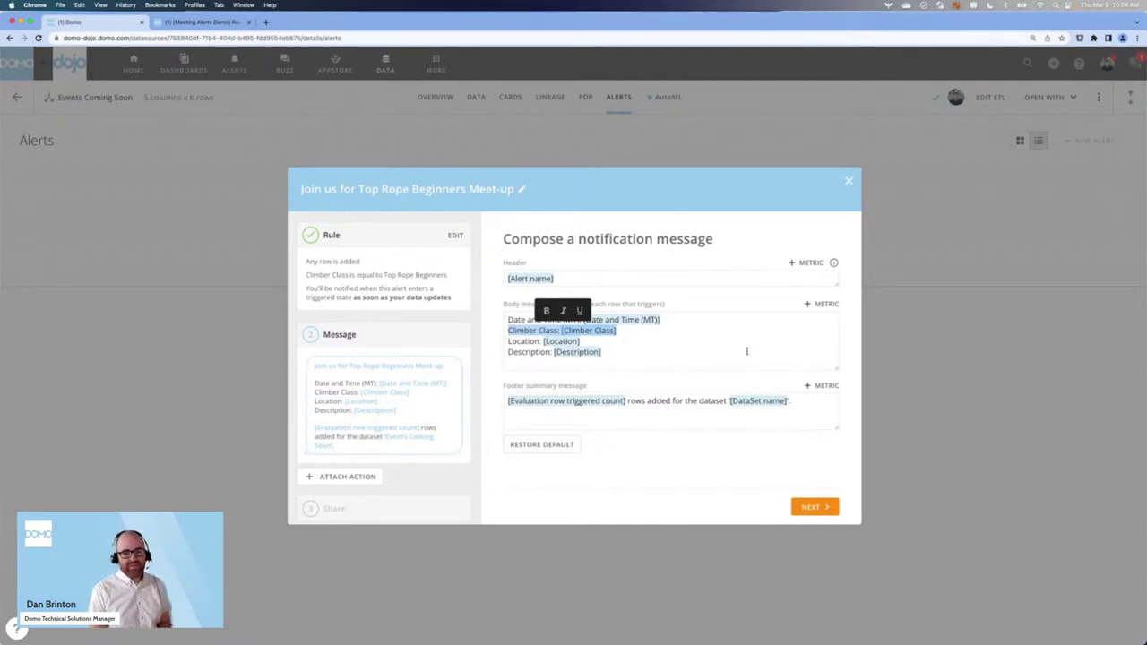
key("BackSpace")
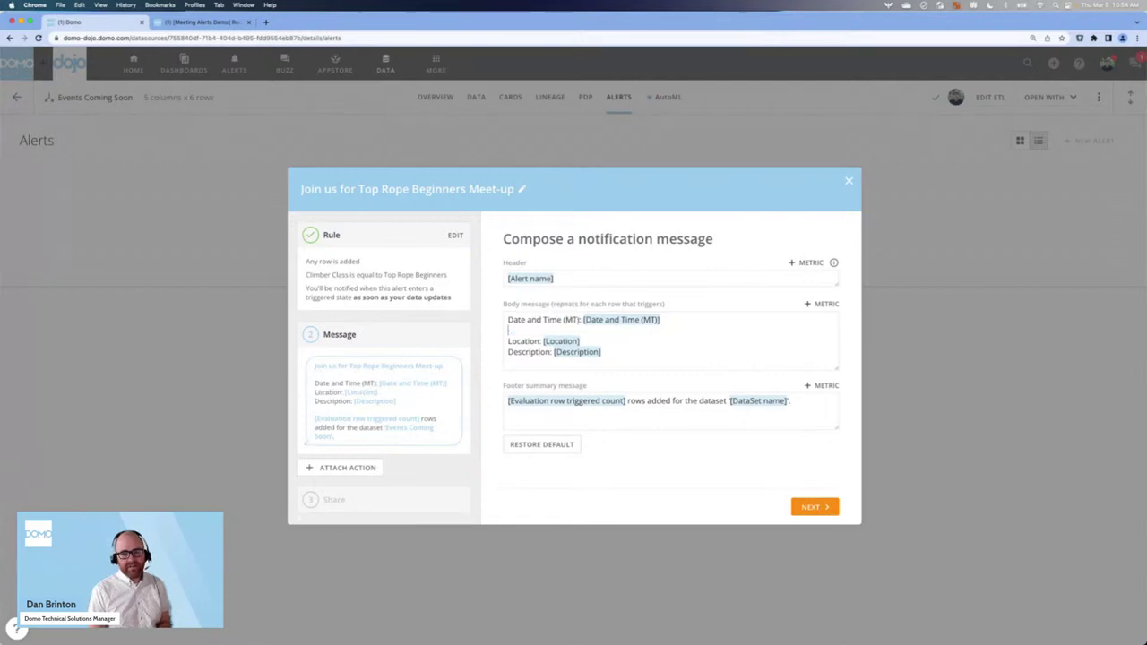
key("BackSpace")
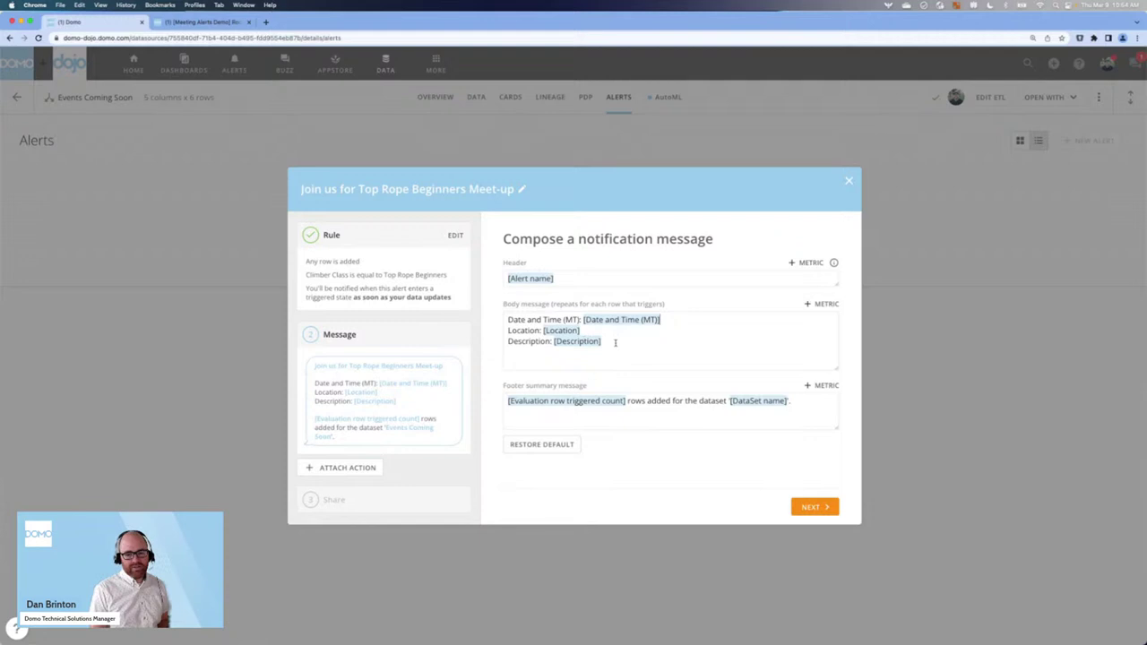
left_click(562, 278)
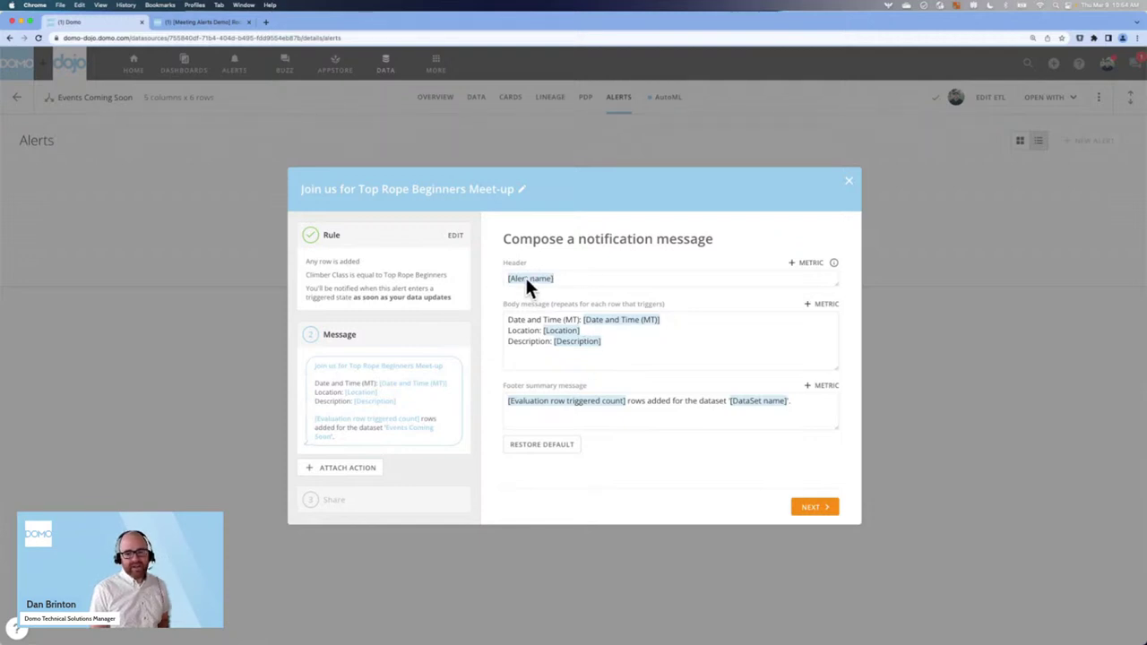
left_click_drag(573, 278, 503, 280)
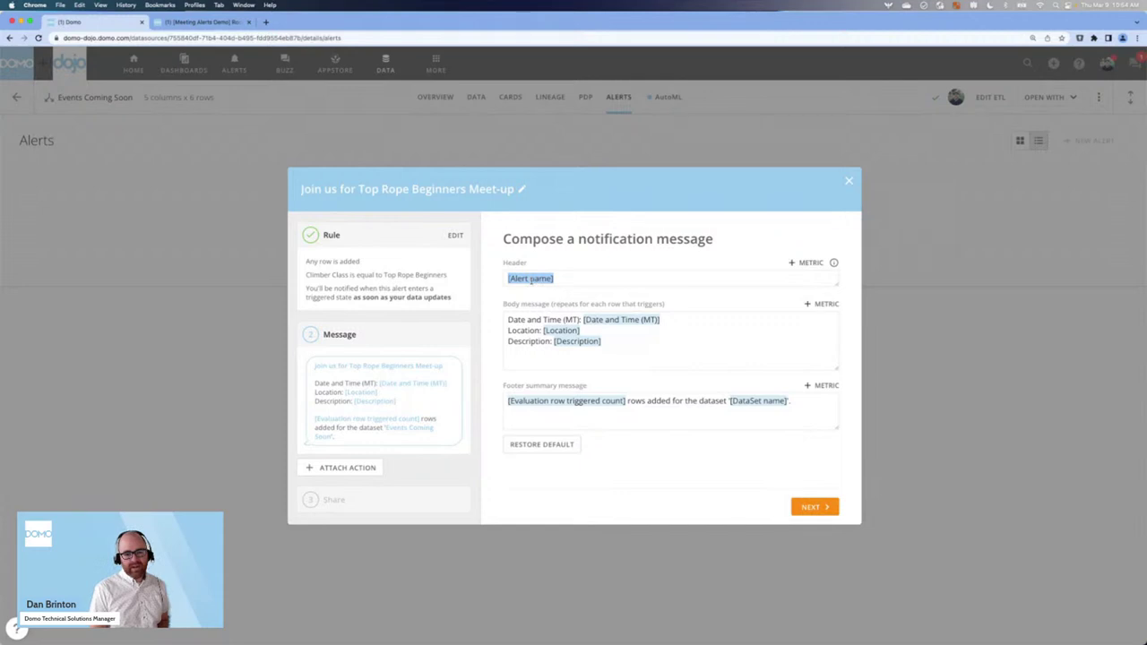
Step: Delete all Footer summary message text and proceed to Attach Action
left_click(811, 401)
left_click_drag(813, 401, 504, 401)
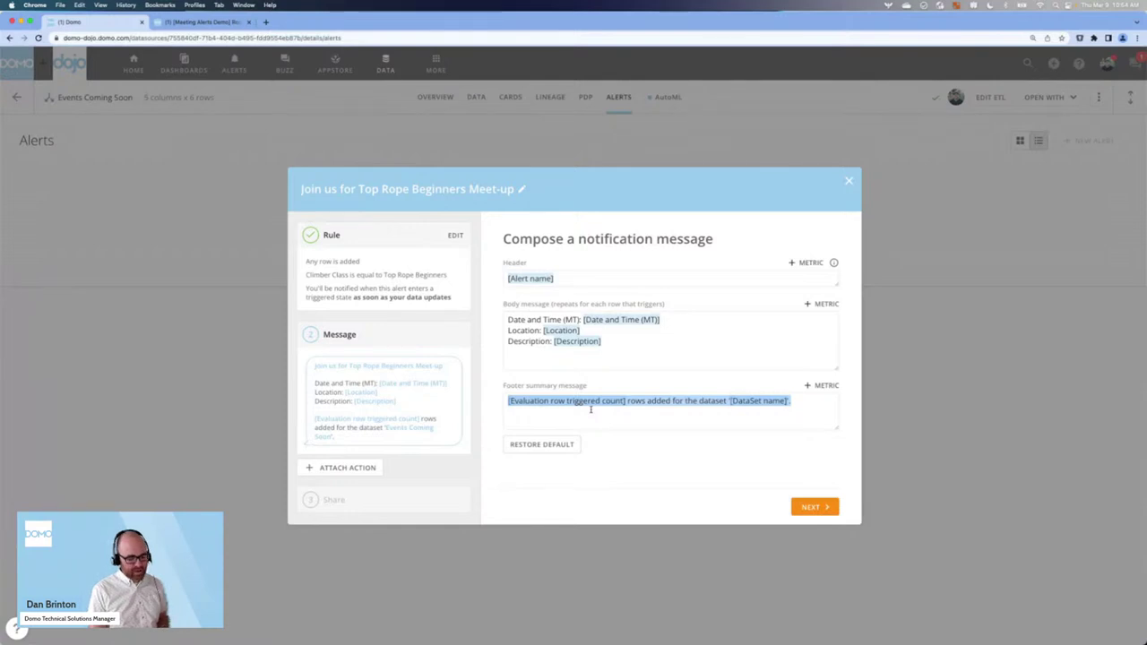
key("BackSpace")
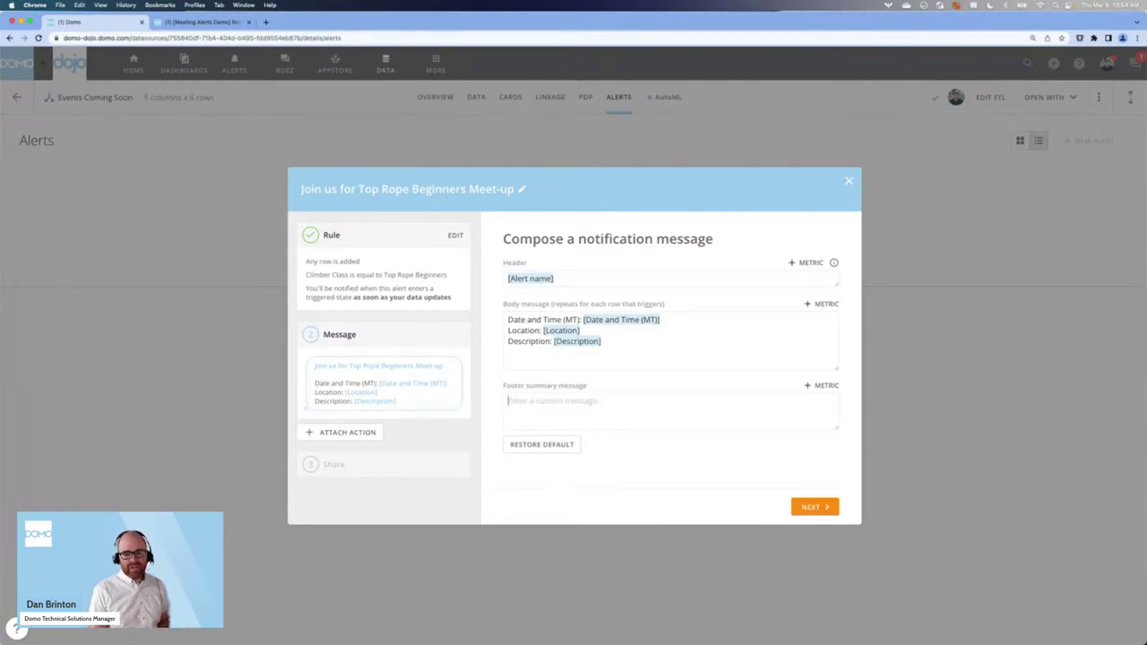
left_click(353, 436)
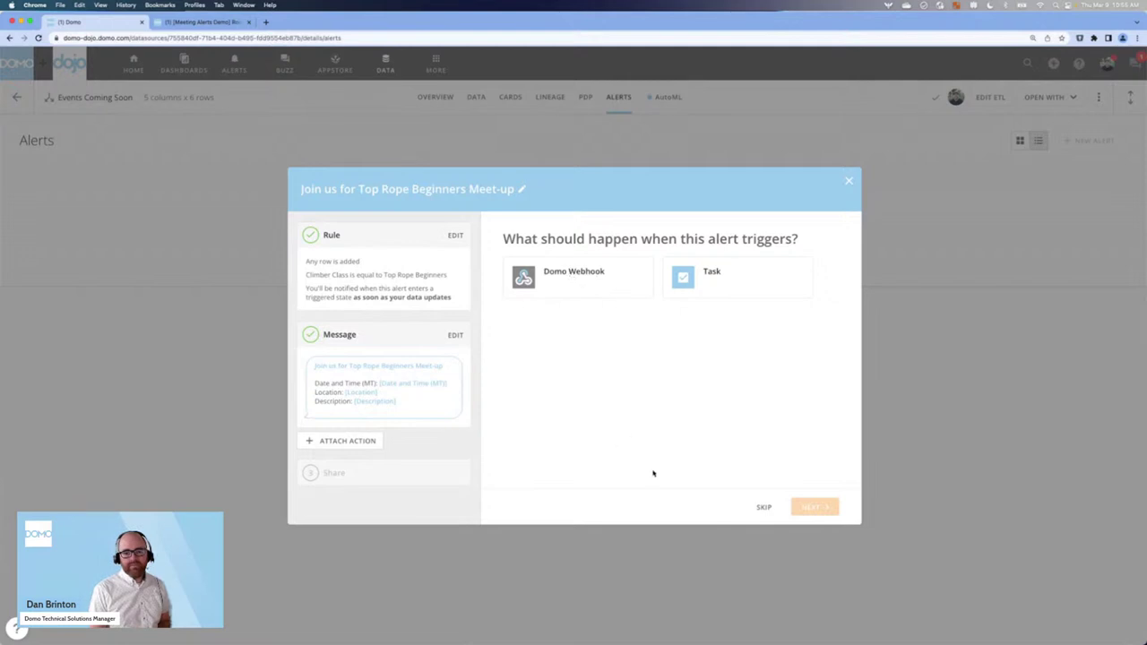
Step: Skip attaching an action and save the alert without sharing it
left_click(764, 508)
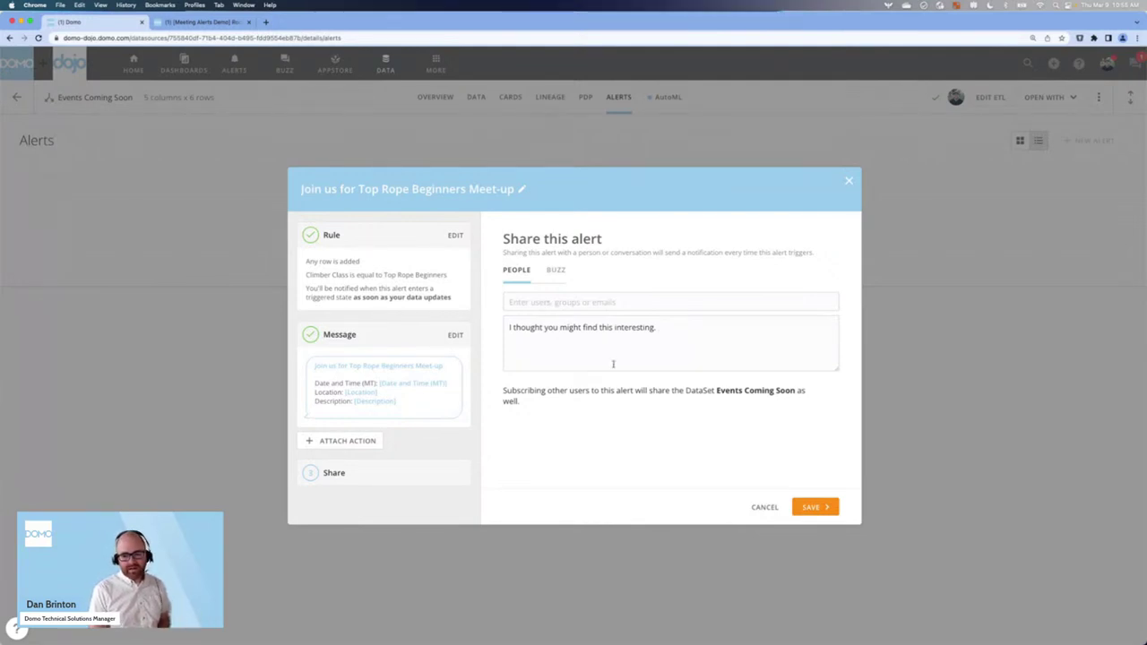
left_click(808, 509)
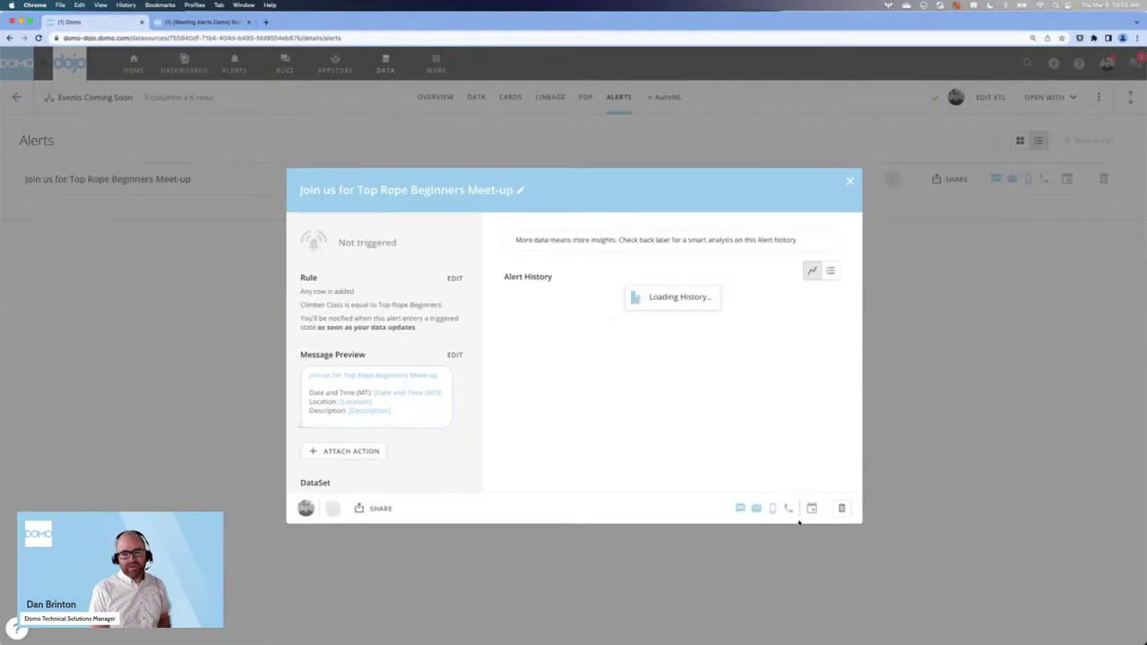
Step: Close the alert details, reopen and close the Meet-up alert, then switch to PowerPoint
left_click(850, 181)
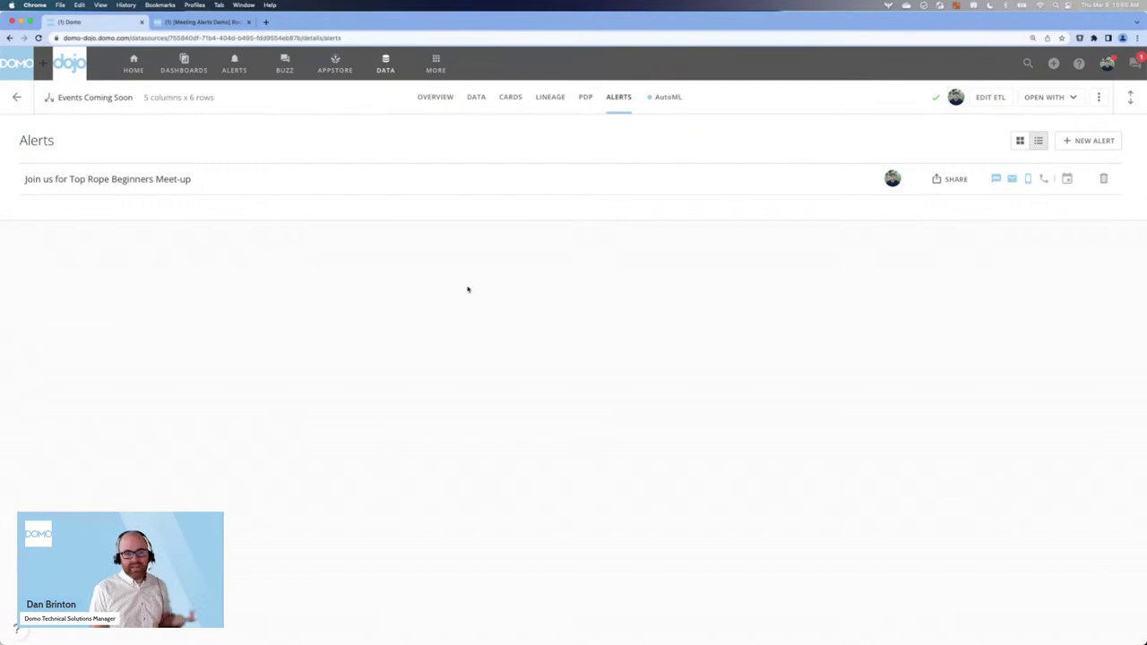
left_click(664, 184)
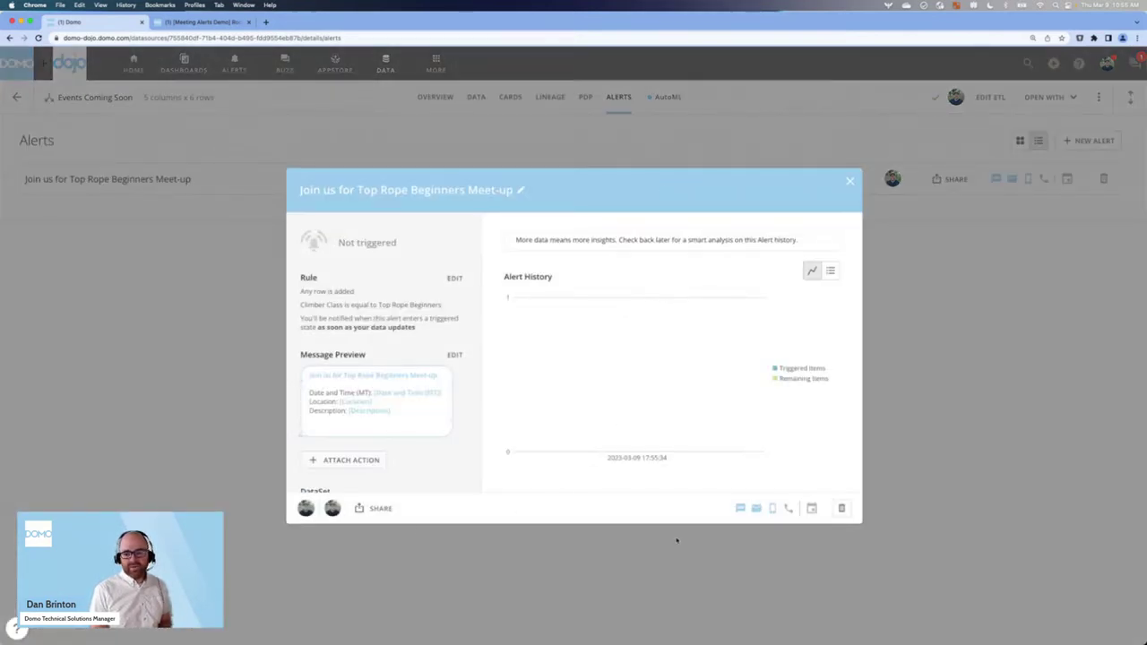
left_click(851, 182)
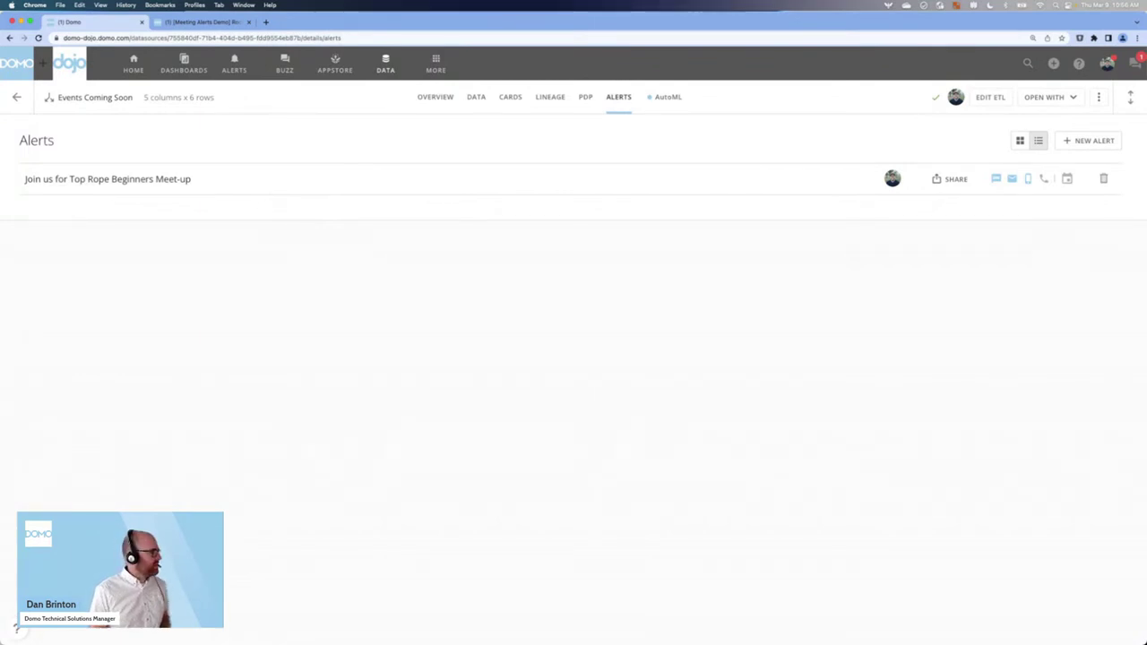
key("super+Tab")
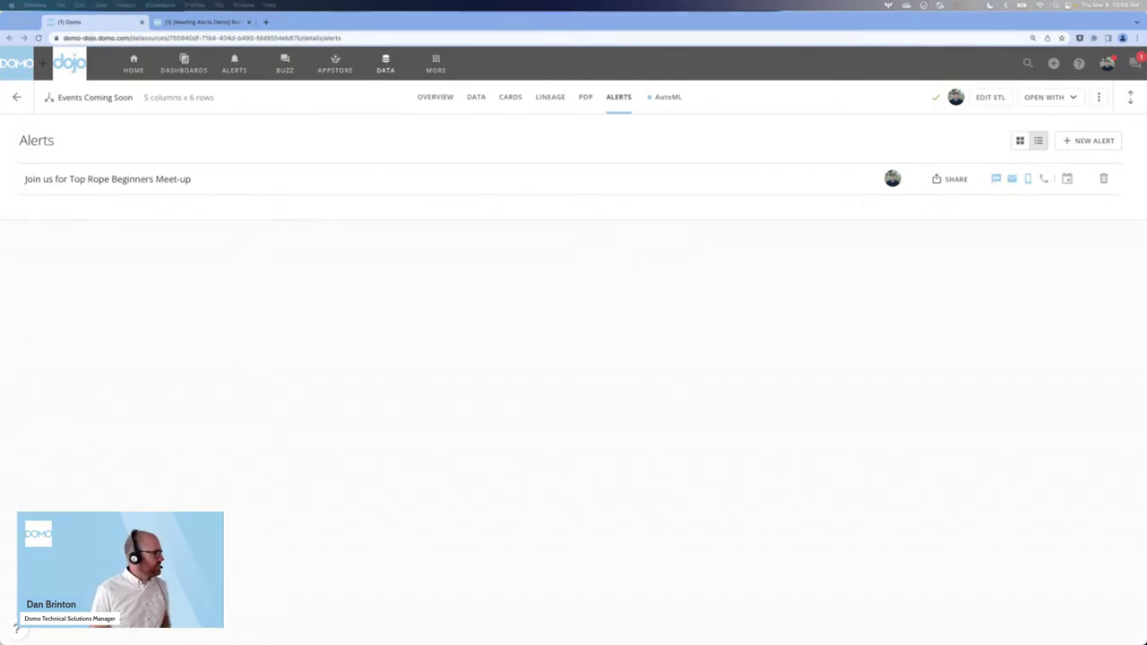
left_click_drag(18, 320, 833, 146)
Step: Maximize PowerPoint and go past the Result slide to the closing Thank you slide 6
double_click(833, 146)
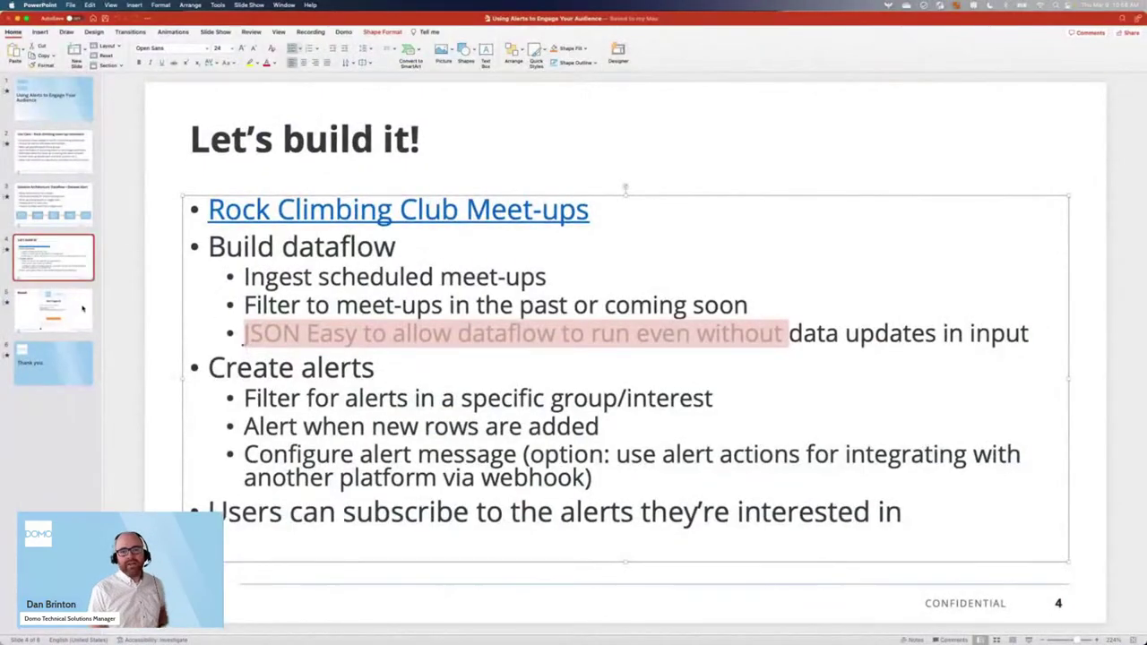
scroll(634, 378, "down", 1)
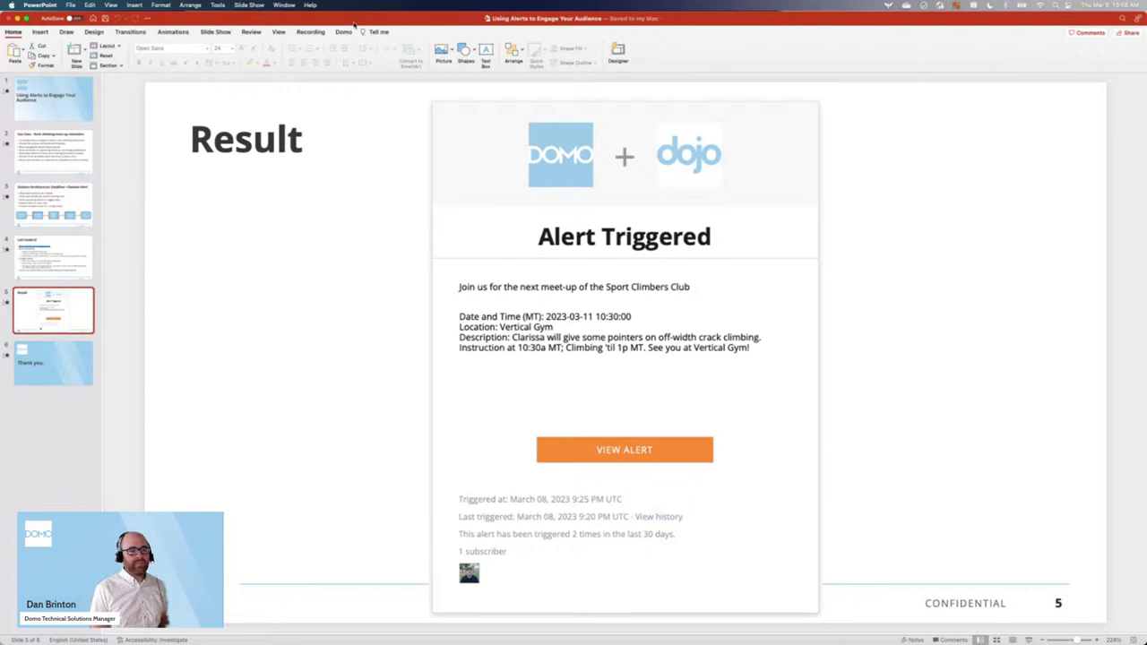
left_click(54, 366)
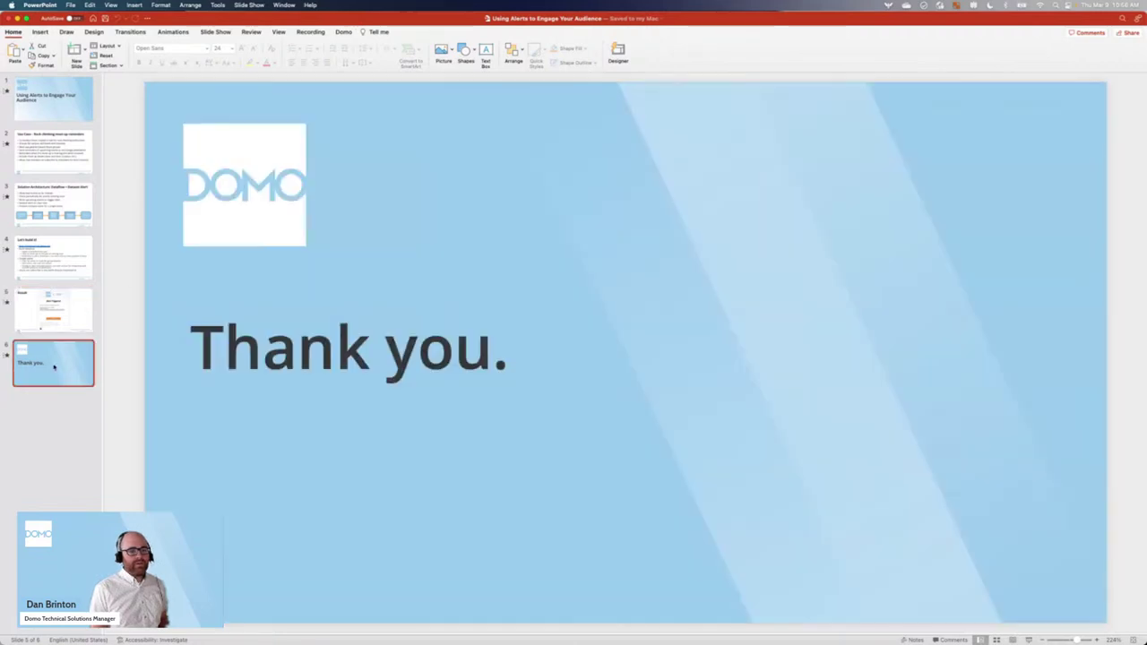